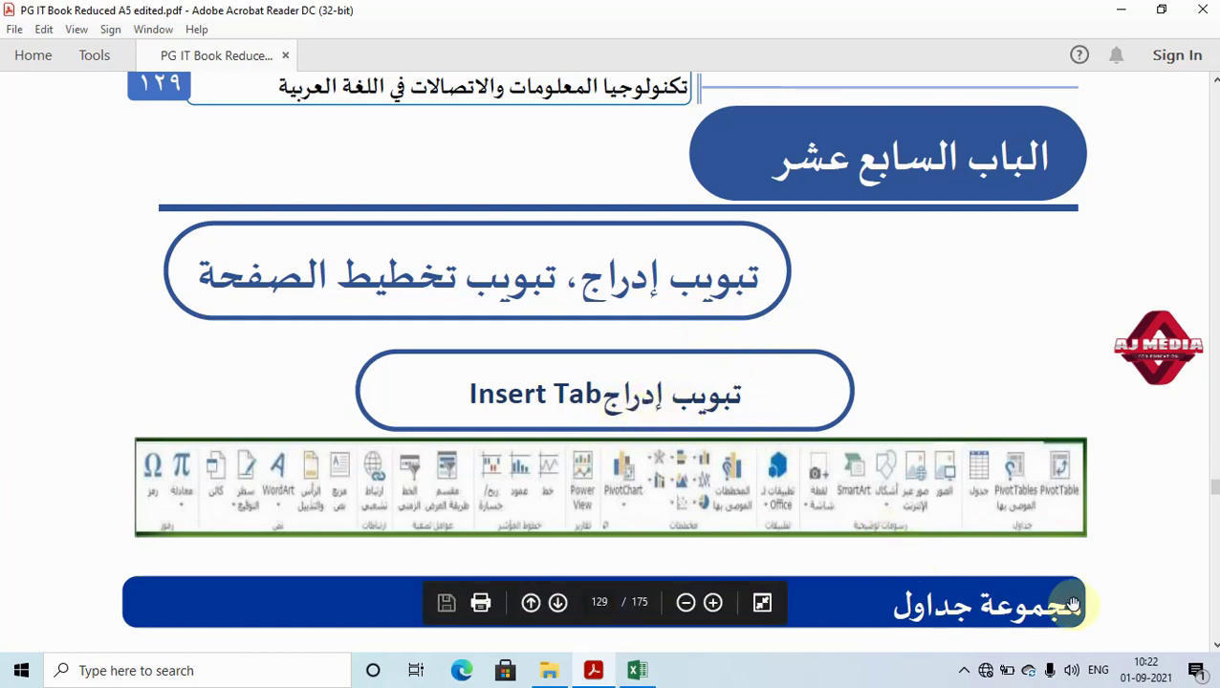
Scroll page 129 down to the Tables group heading and its Excel 2013 table-insertion steps
click(1214, 647)
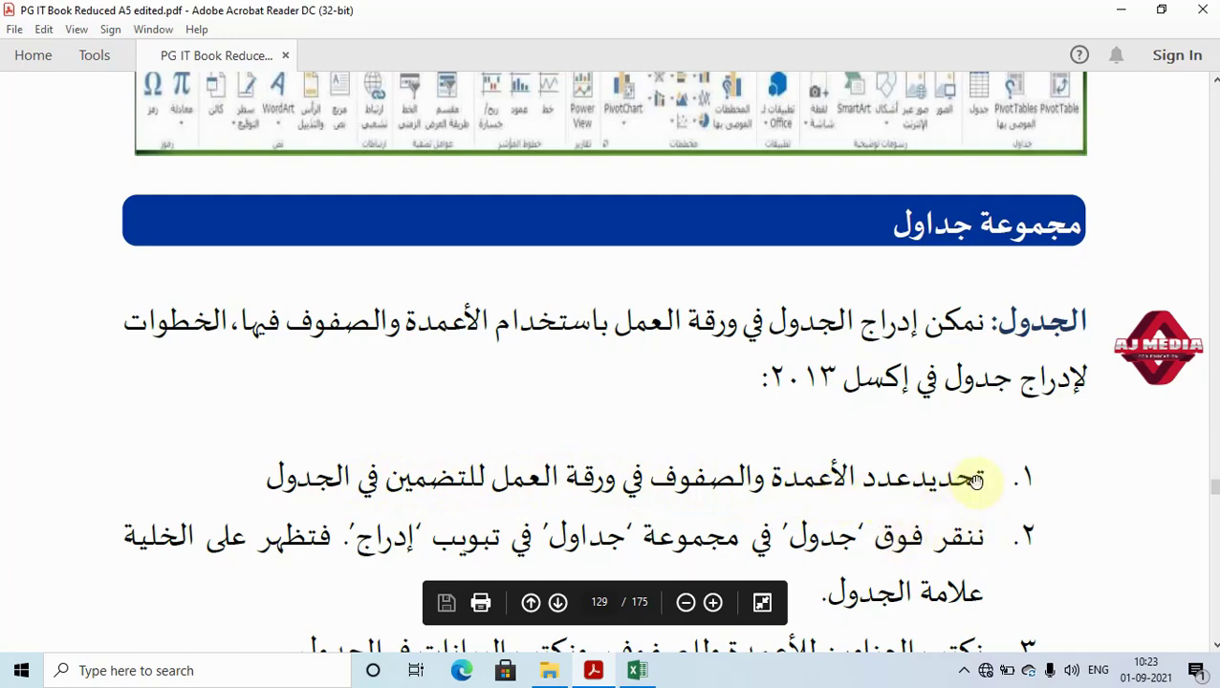
click(1214, 648)
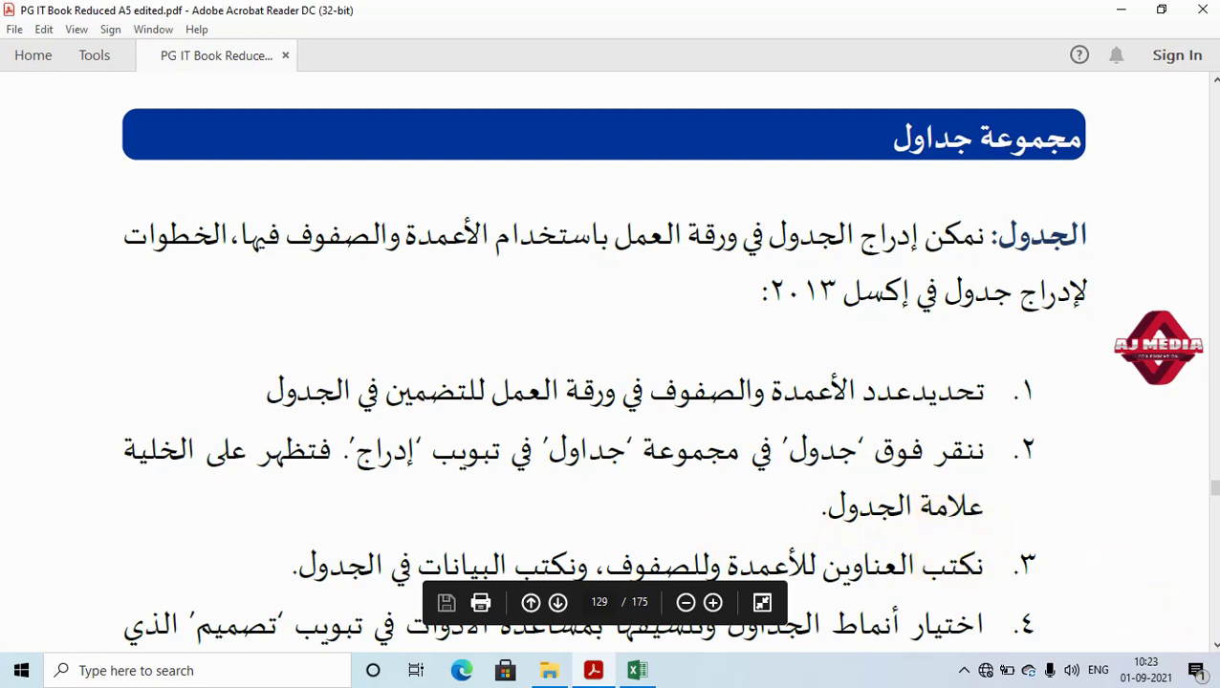
Scroll past the example student table screenshot to the start of page 130, then return to Excel
scroll(1213, 648, down, 3)
scroll(1214, 648, down, 3)
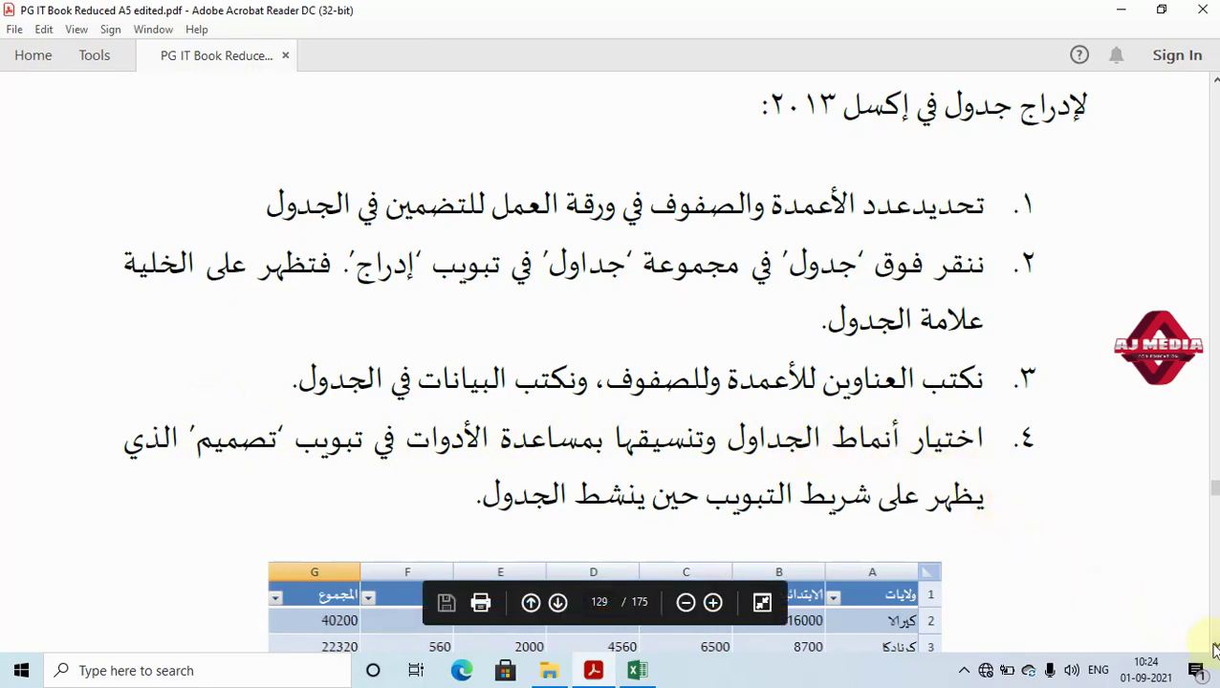
scroll(1210, 640, down, 1)
scroll(1210, 640, down, 3)
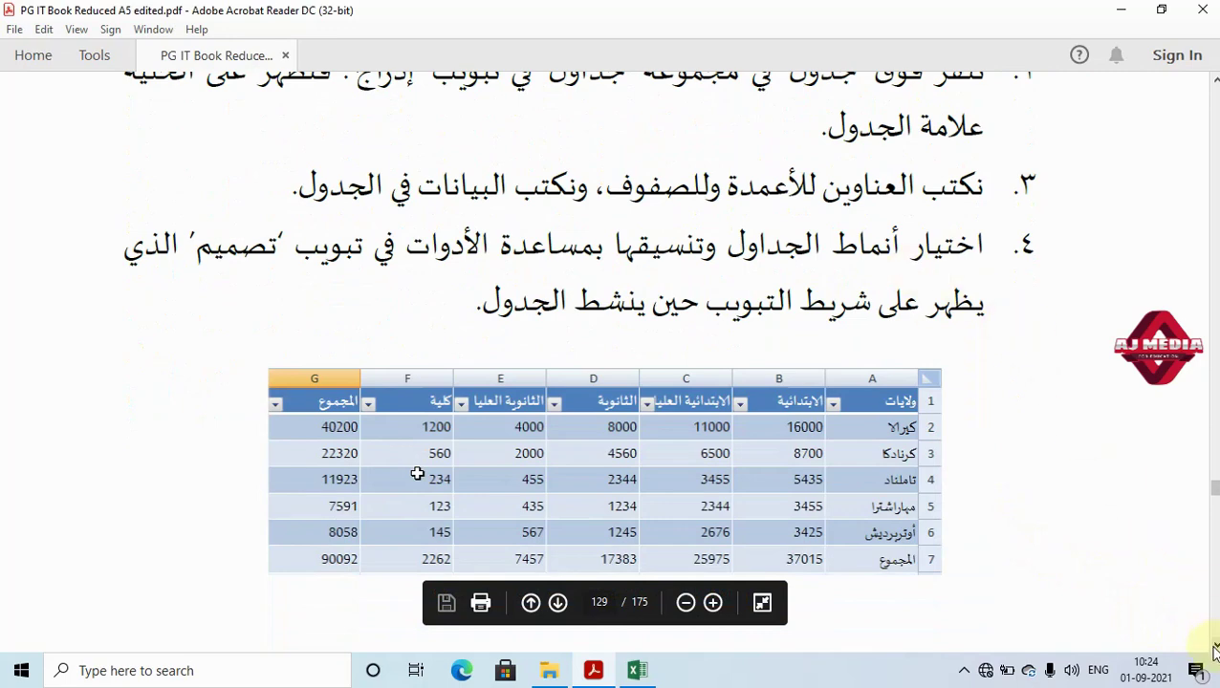
scroll(1212, 650, down, 1)
scroll(1212, 650, down, 5)
scroll(1214, 652, down, 4)
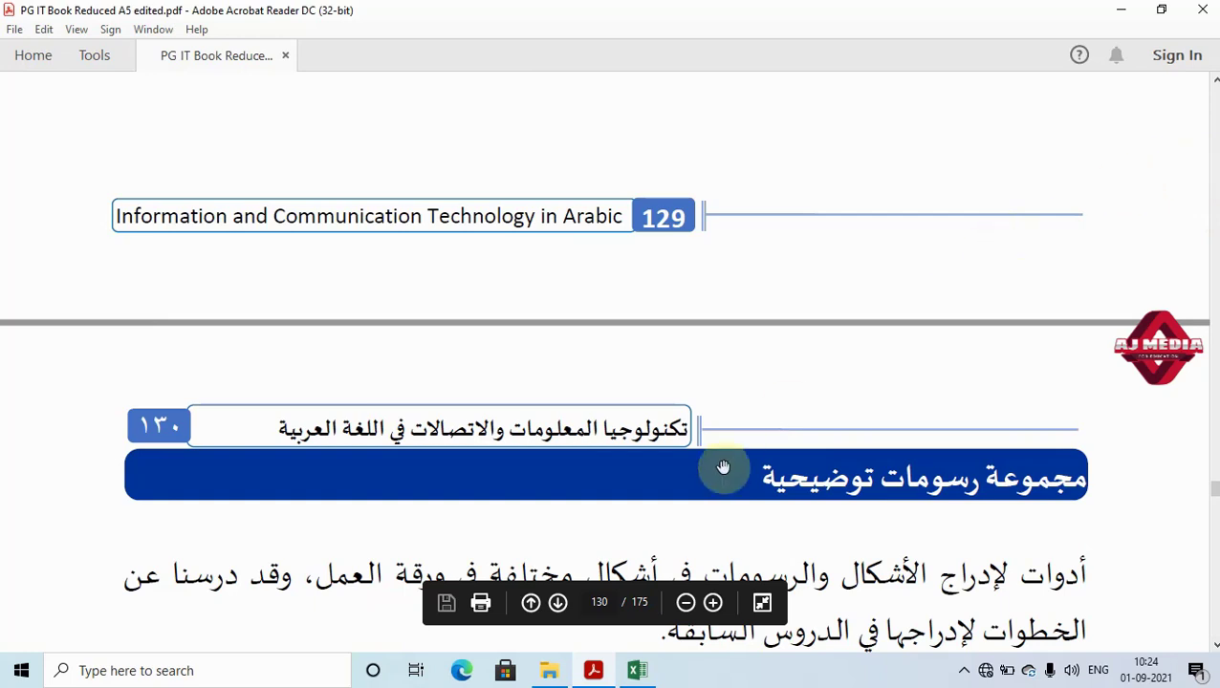
click(642, 672)
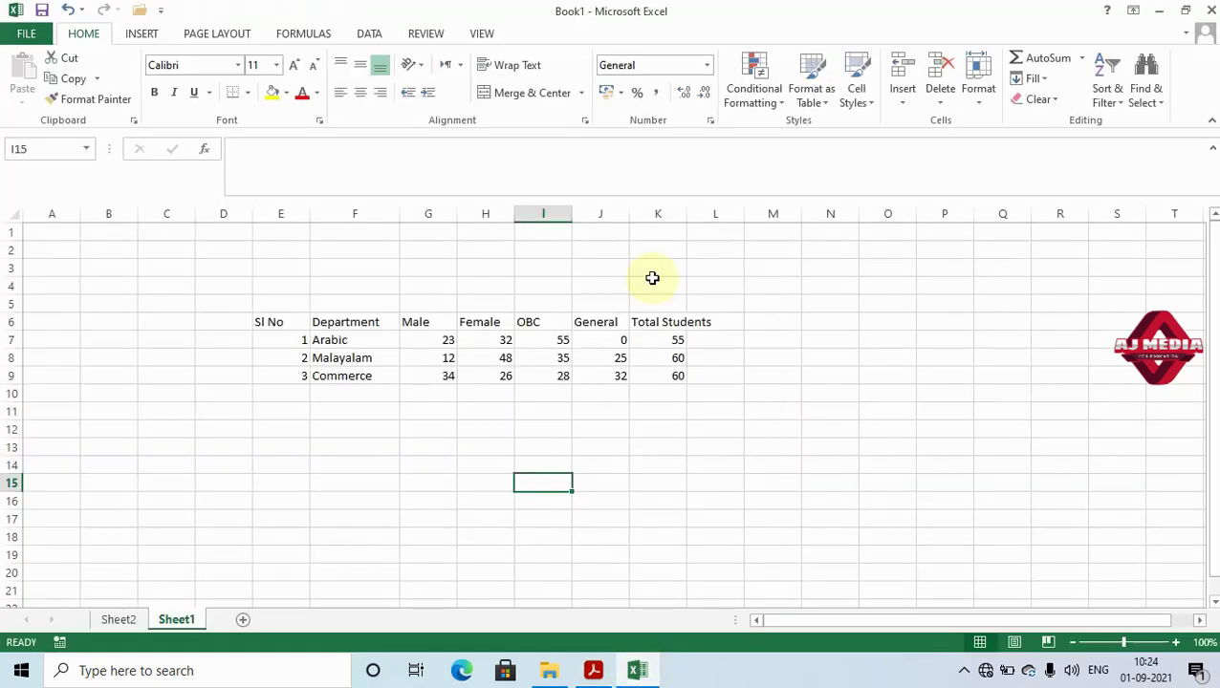
Select the empty range E11:K14 below the department table in Book1
click(653, 279)
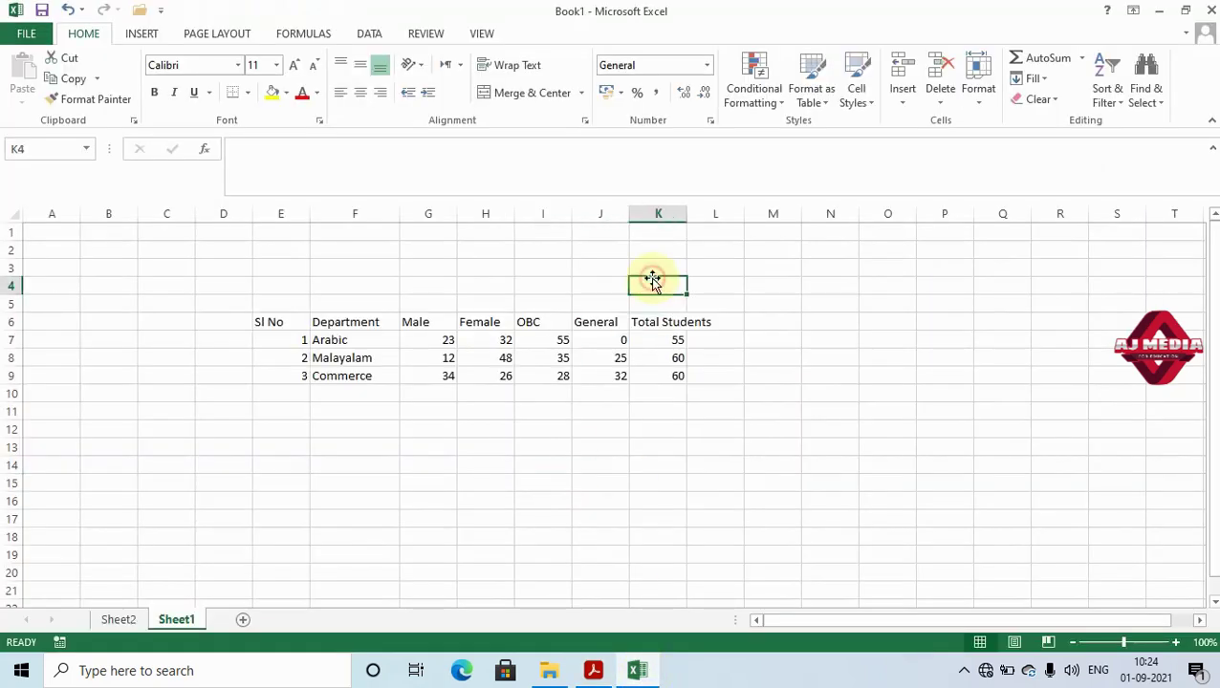
click(292, 418)
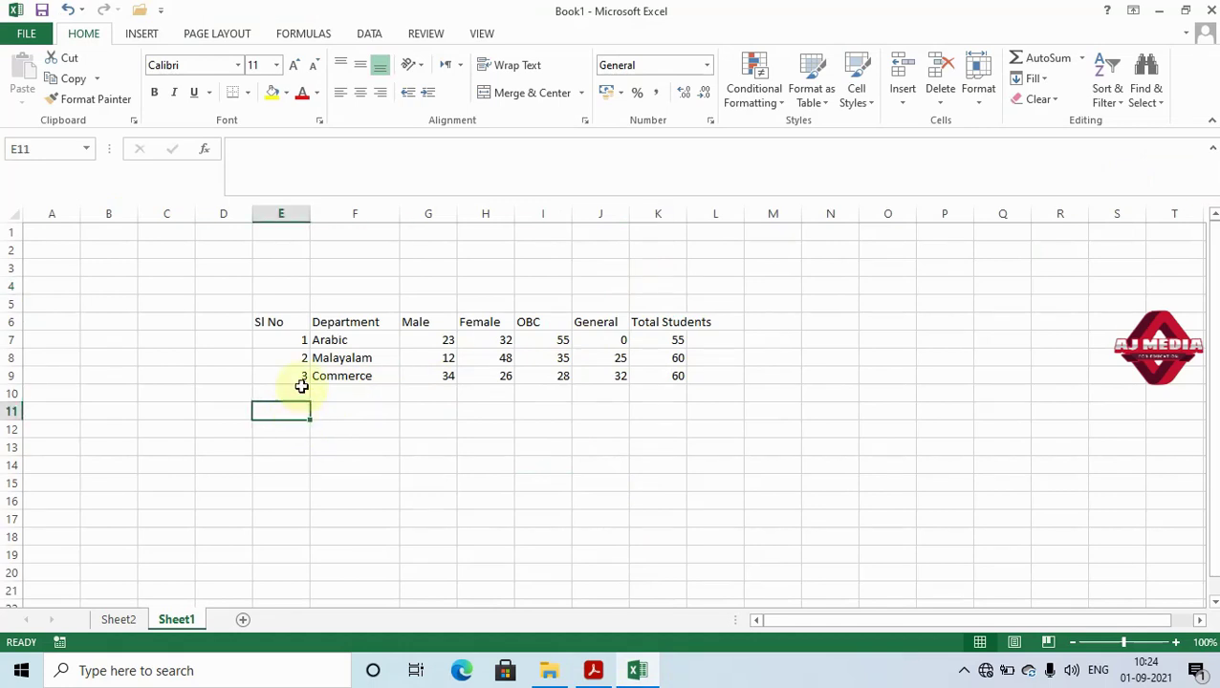
drag(289, 413, 667, 487)
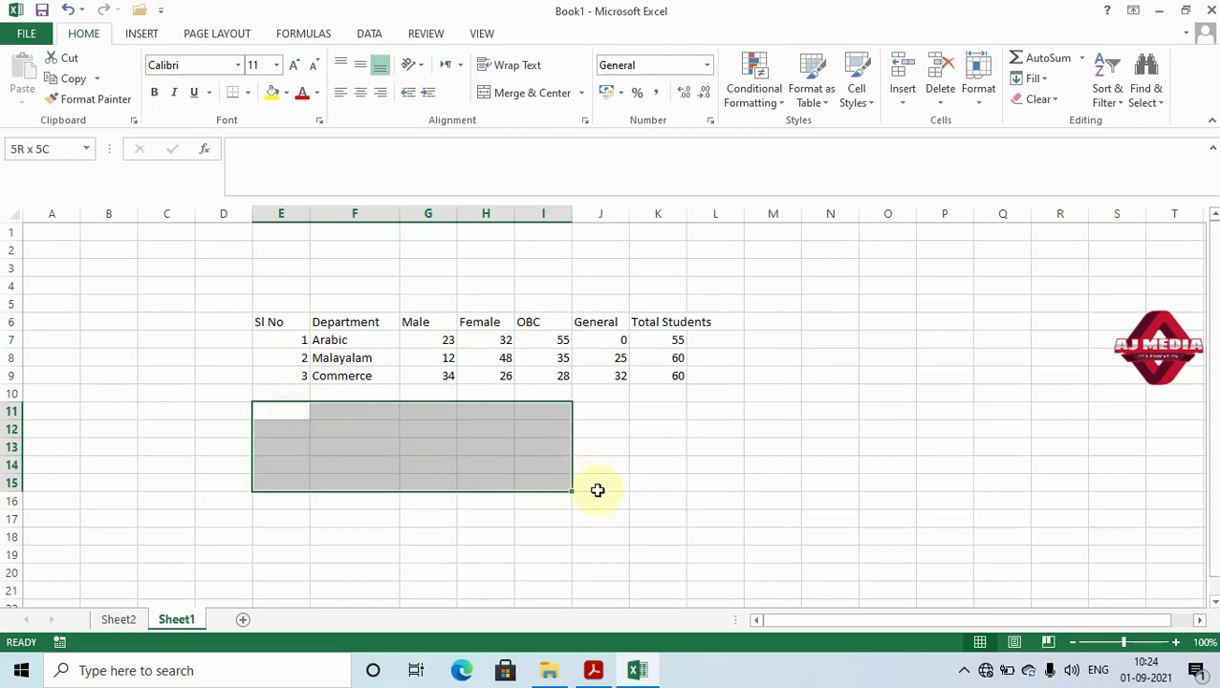
drag(666, 482, 669, 476)
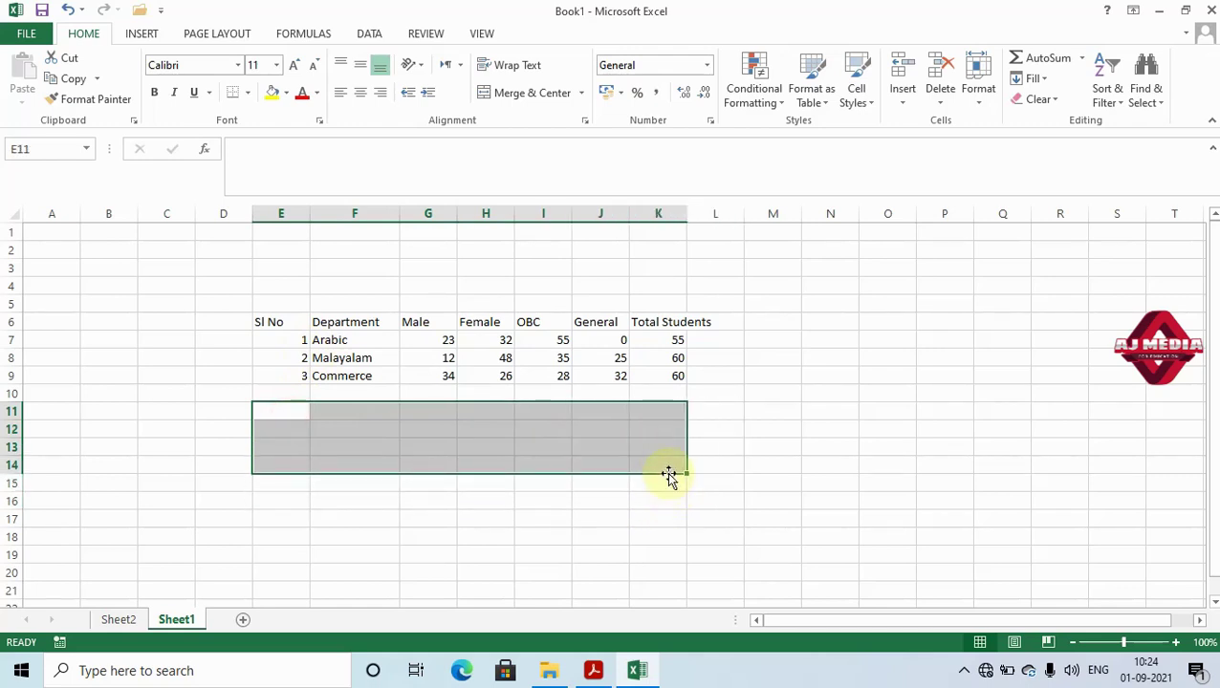
click(145, 35)
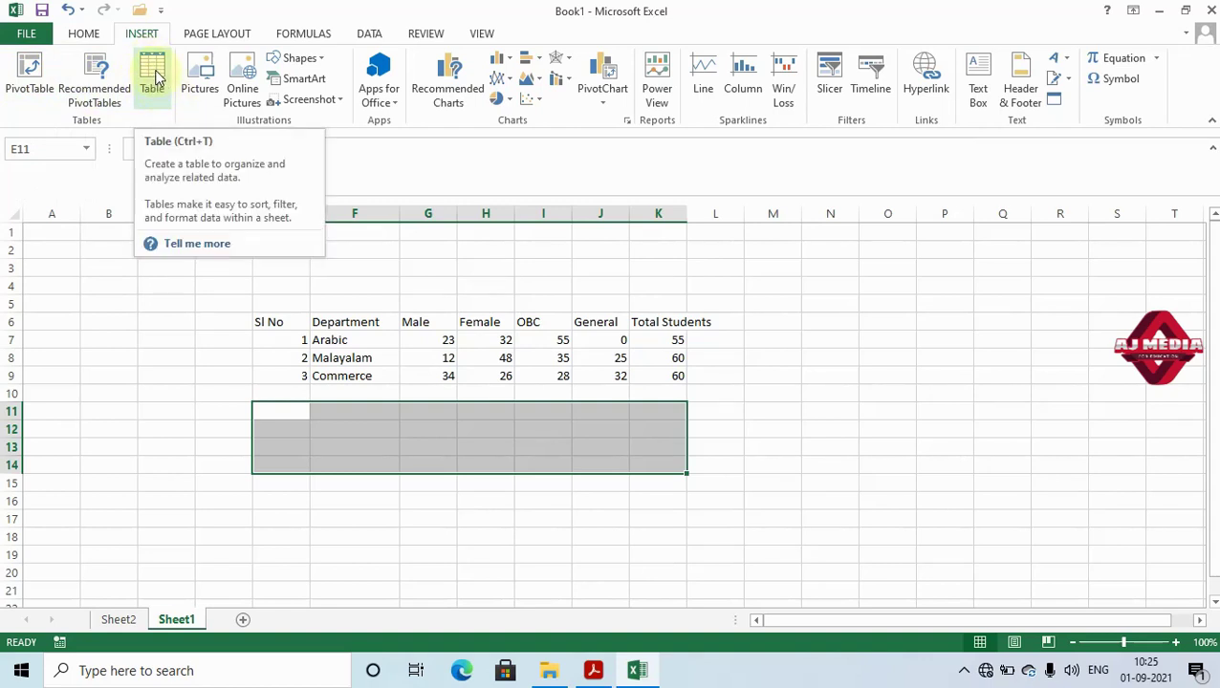
Create a table over E11:K14 with 'My table has headers' ticked
click(155, 76)
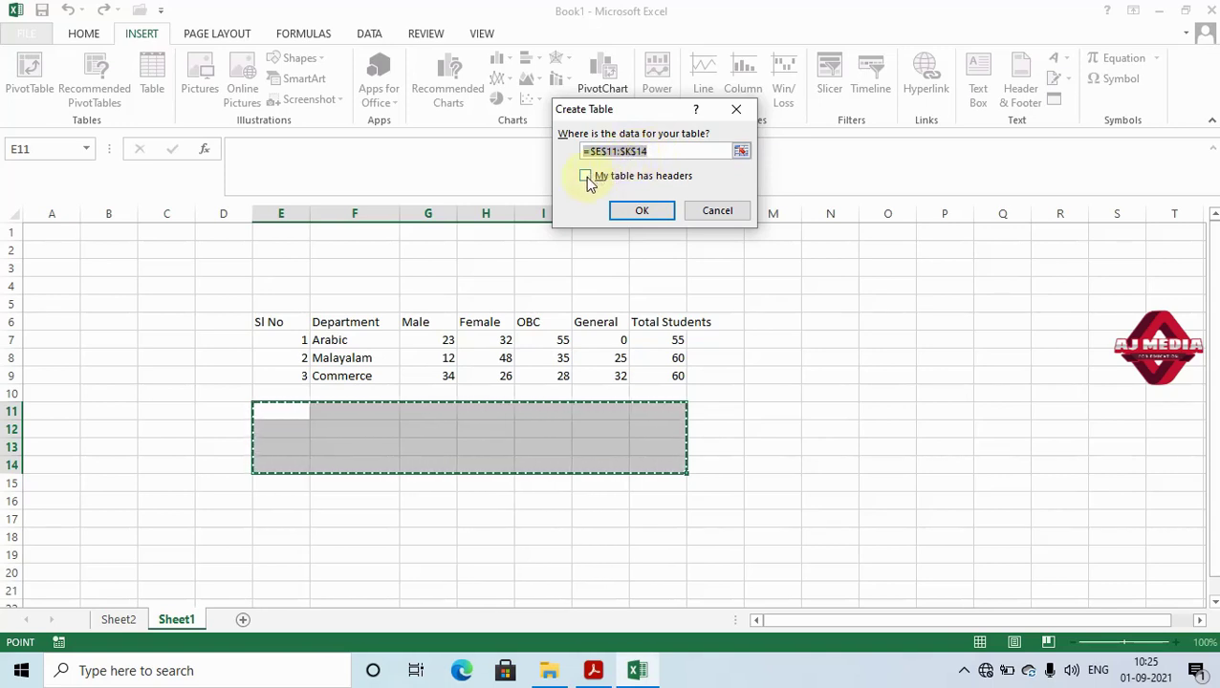
click(587, 178)
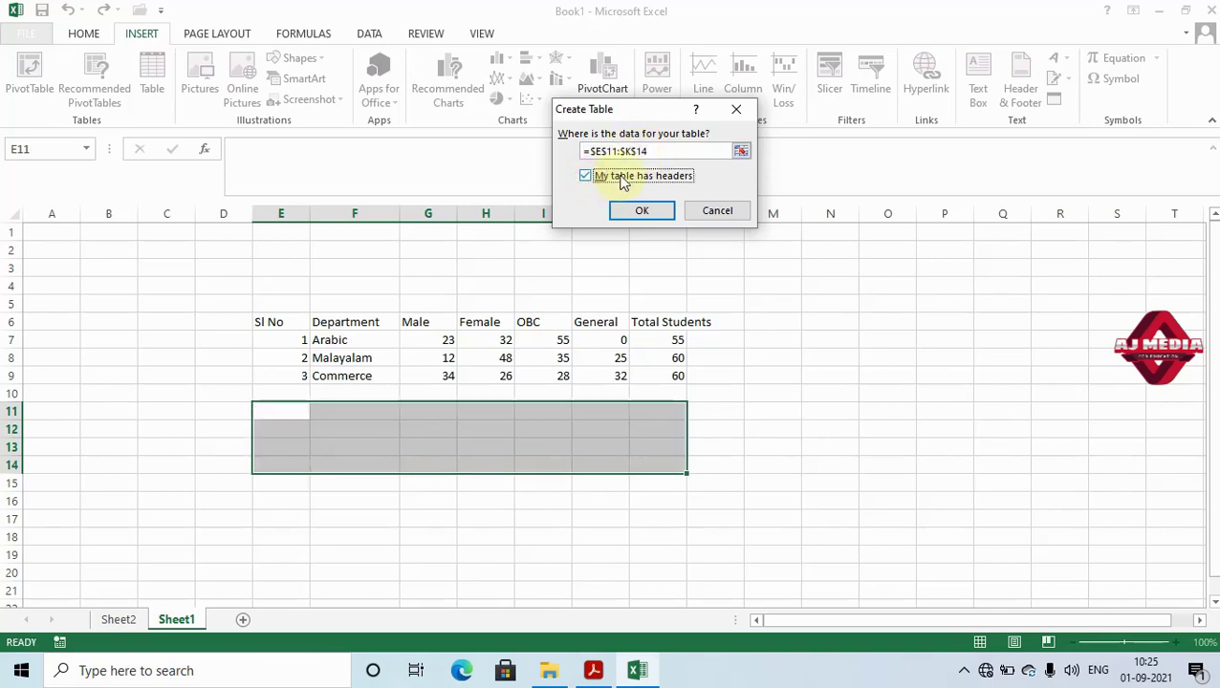
click(655, 214)
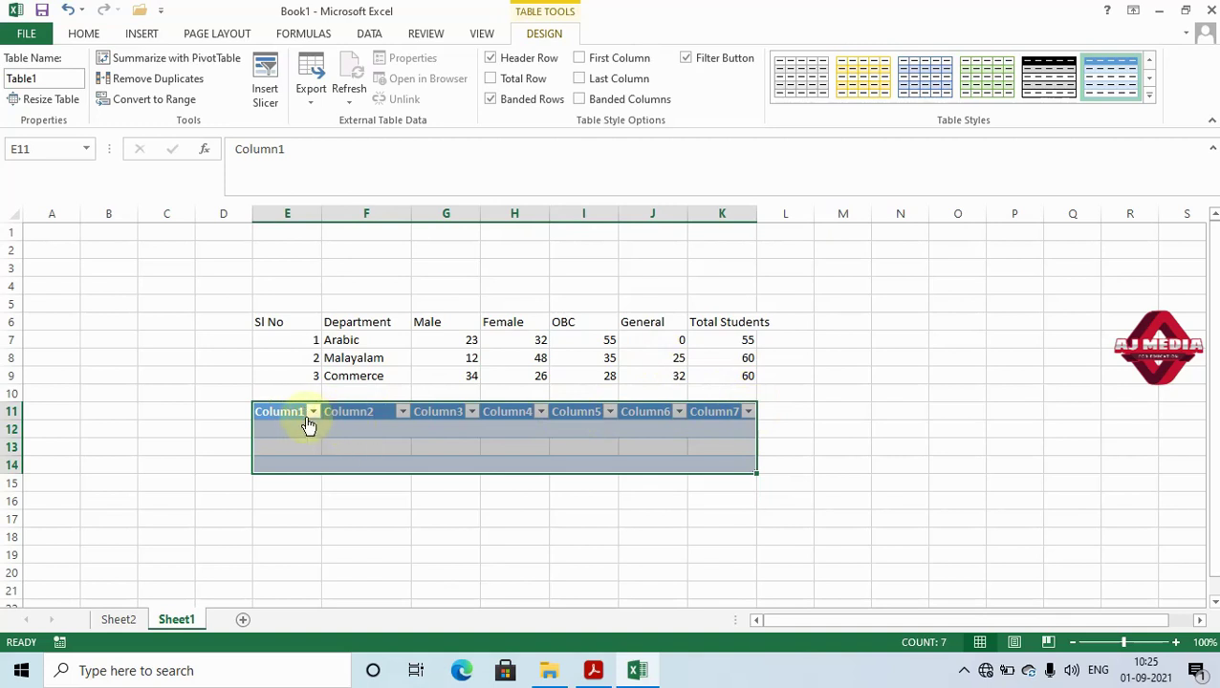
click(290, 411)
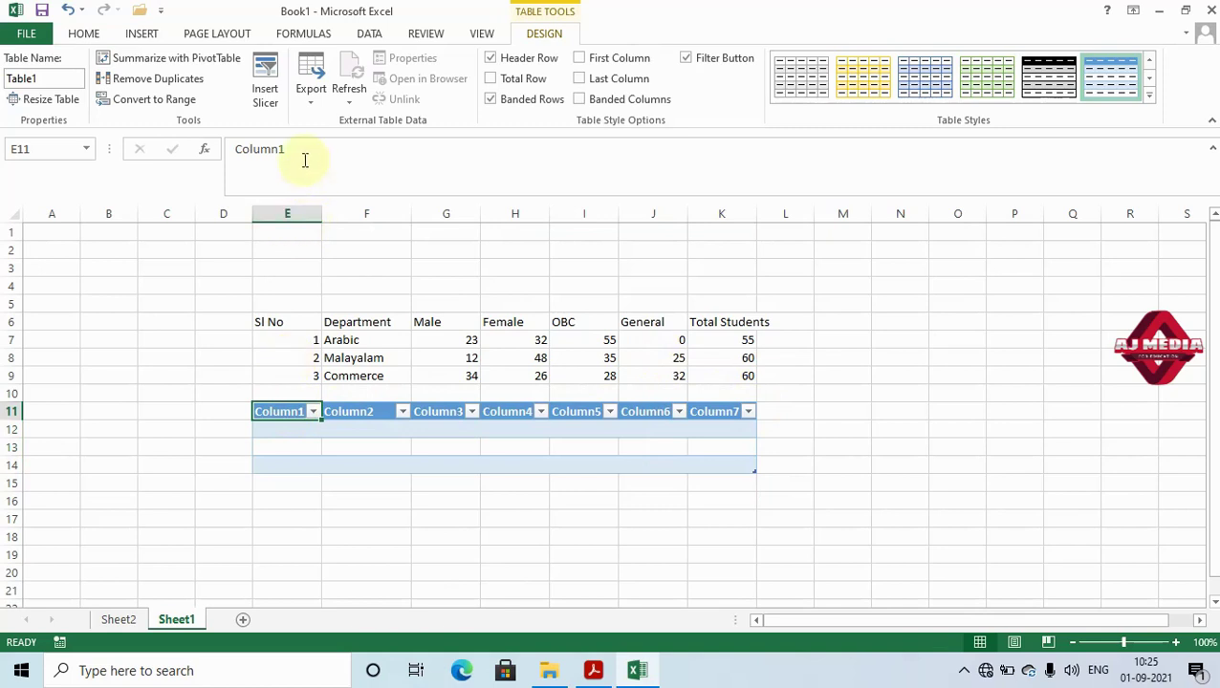
Replace the first two default headers with Sl No and Name
drag(305, 154, 240, 141)
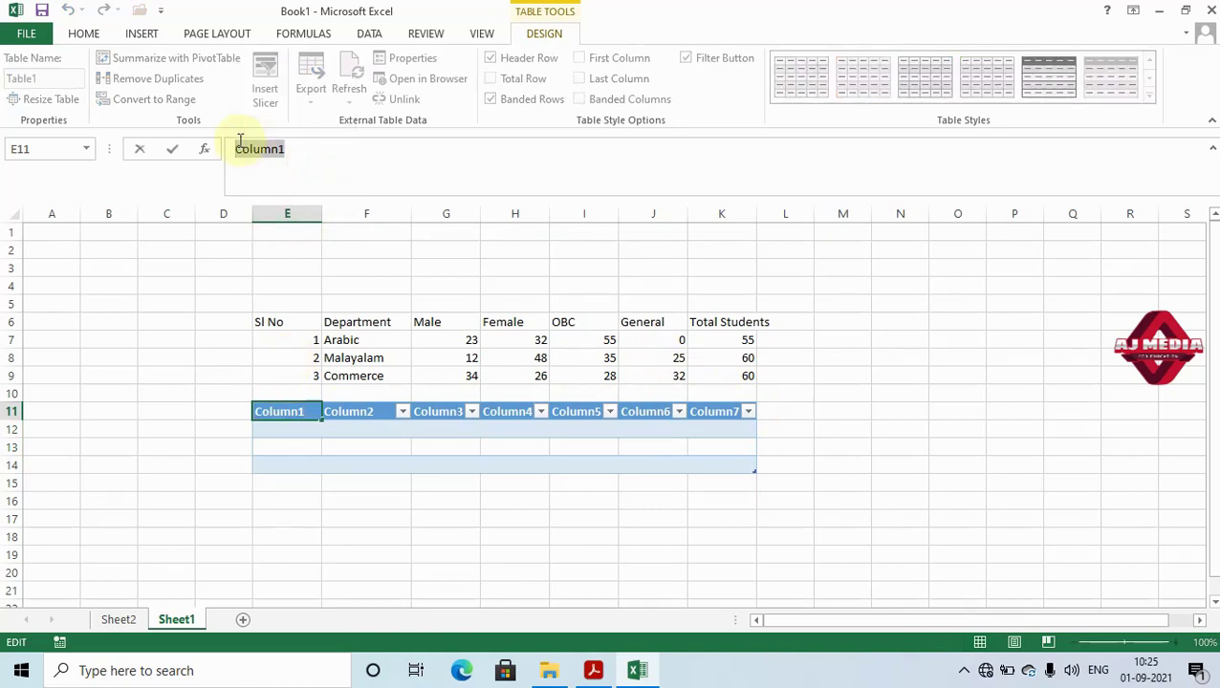
text(Sl N)
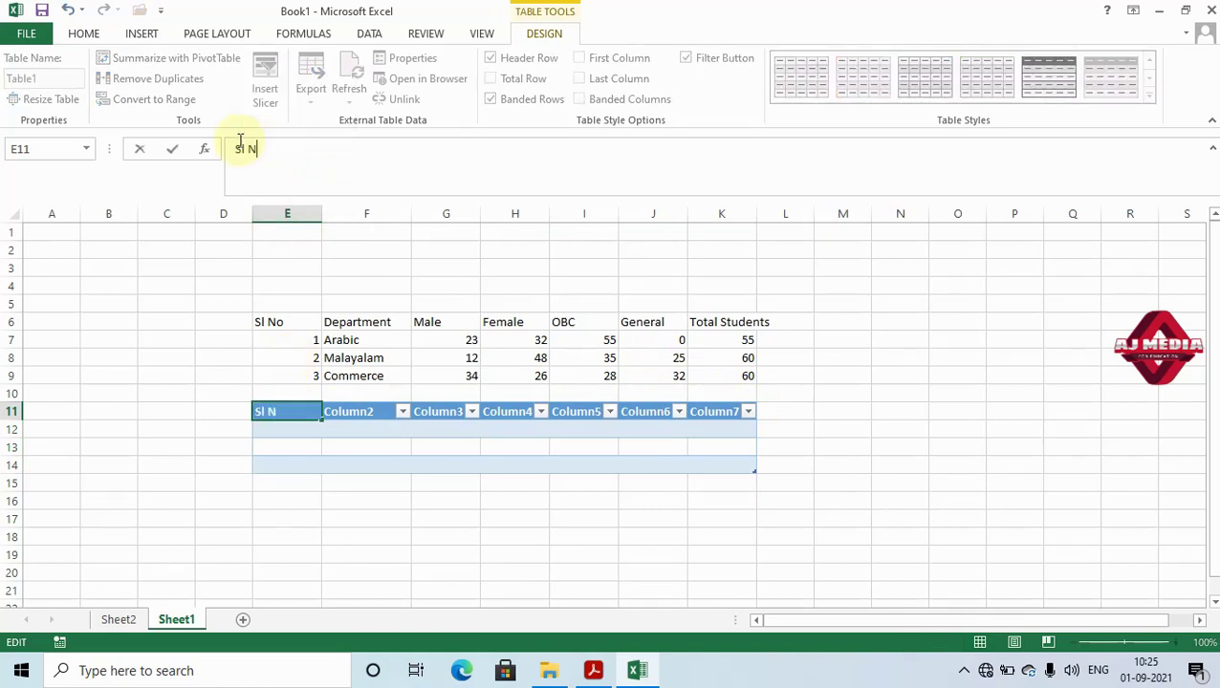
text(o)
key(Tab)
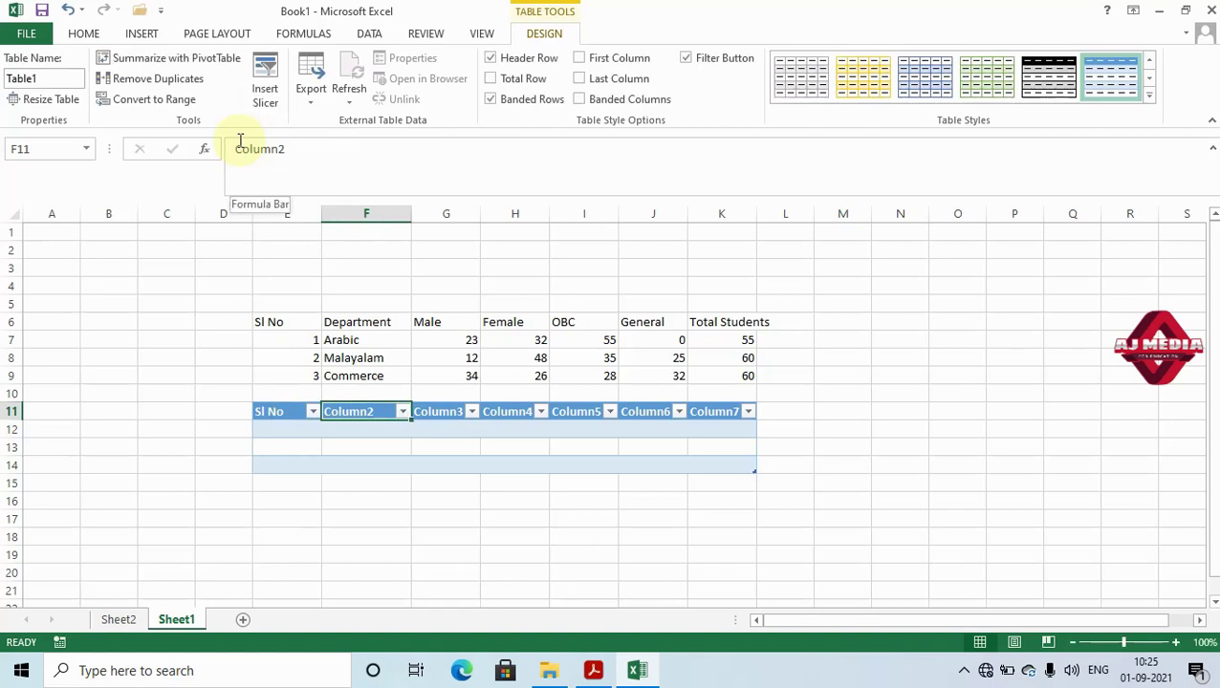
text(Name)
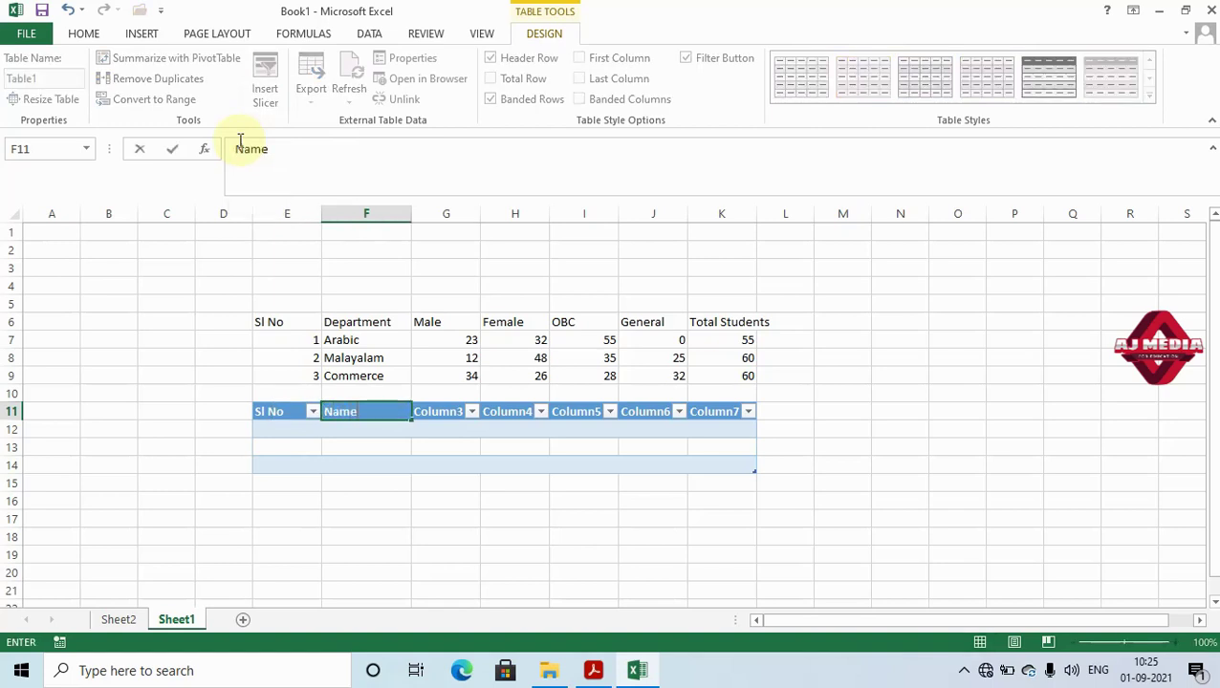
key(Tab)
Enter the mark headers M1, M2, M3, M4 and M5 in the next five columns
text(M)
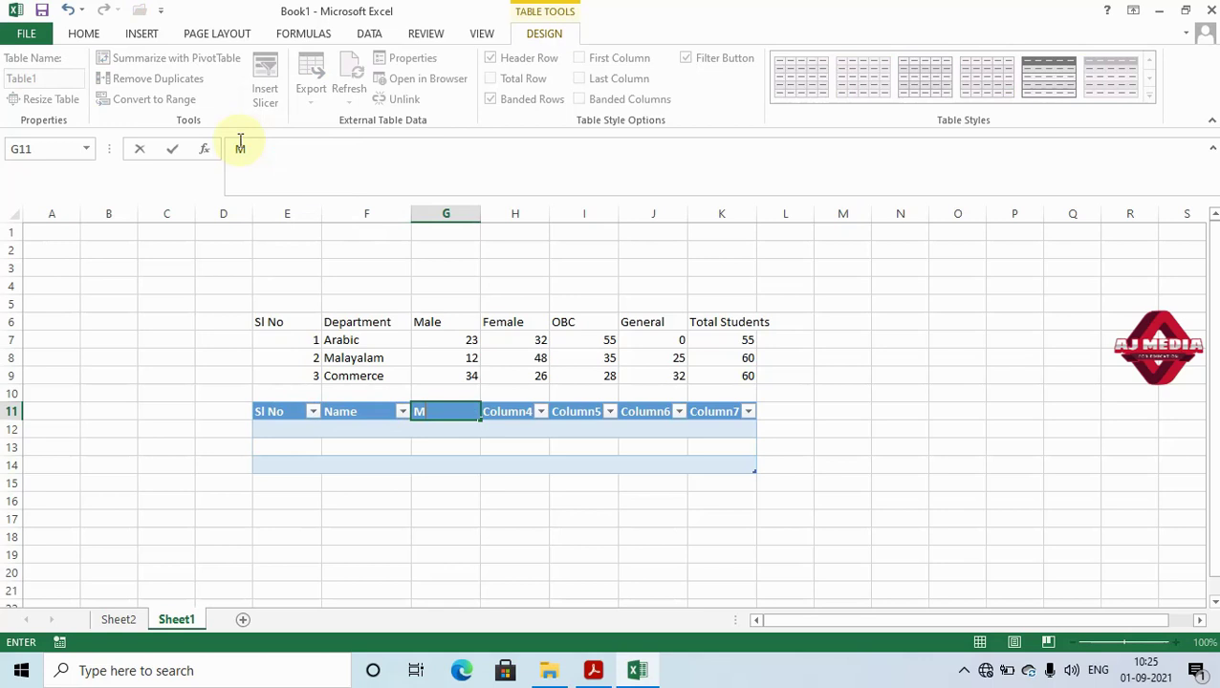
key(Tab)
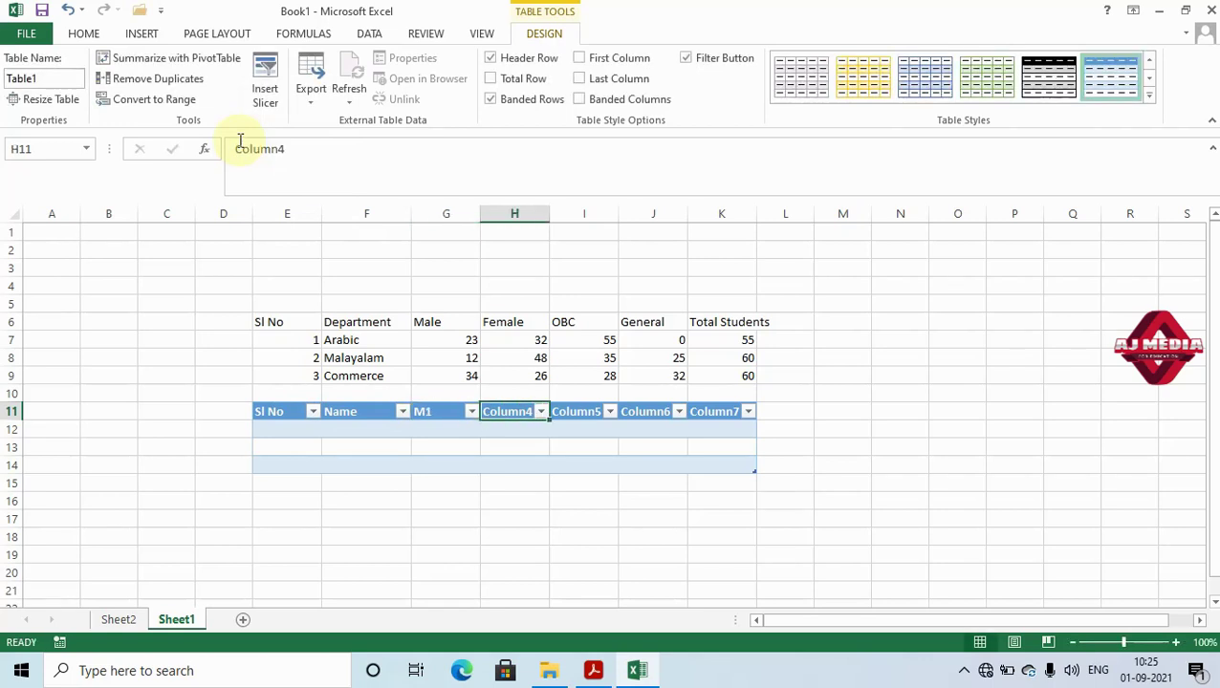
text(M2)
key(Tab)
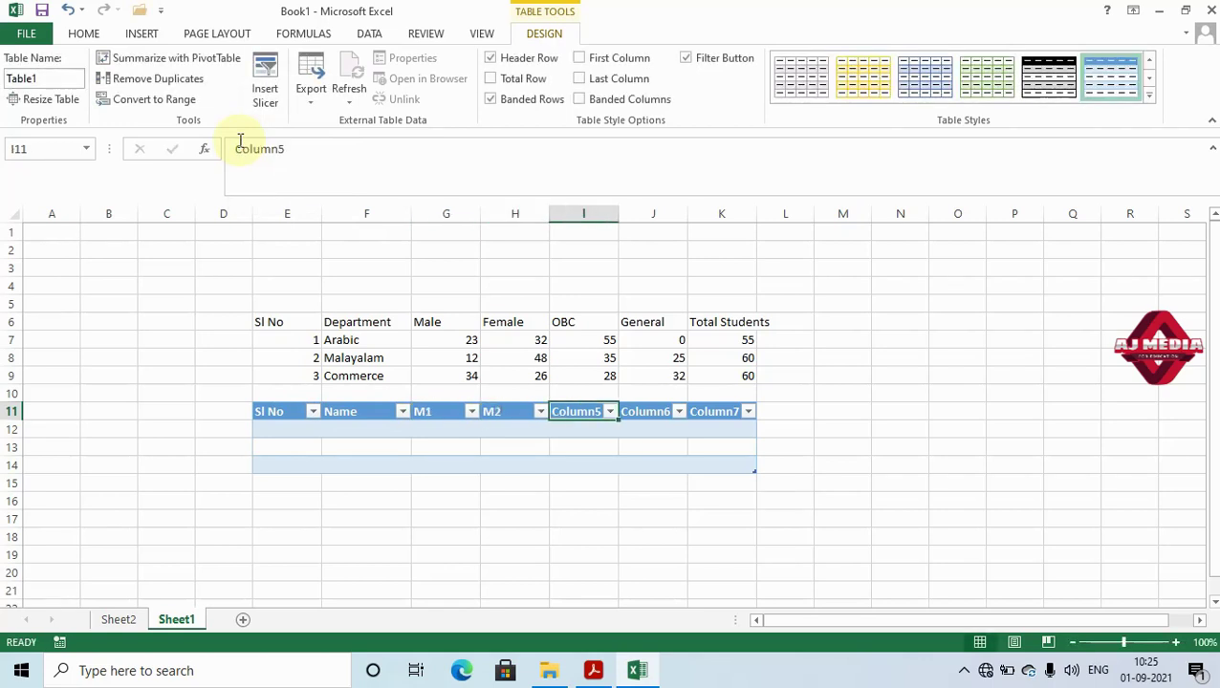
text(M4)
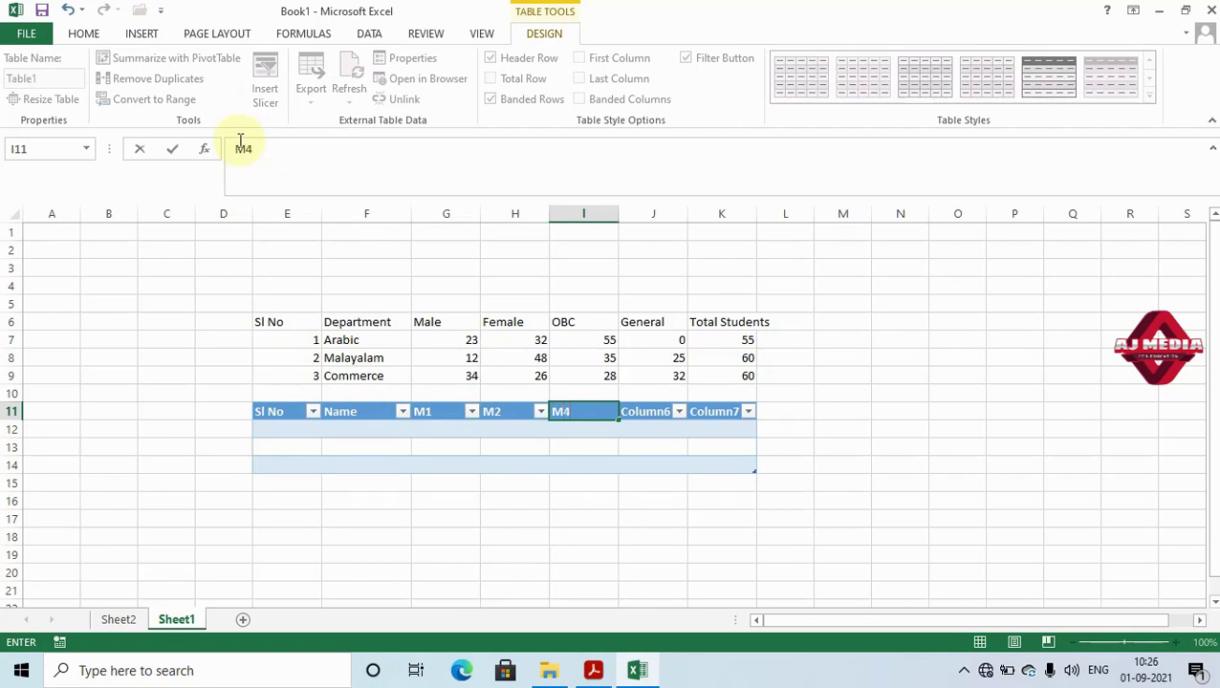
text(3)
key(Tab)
text(M)
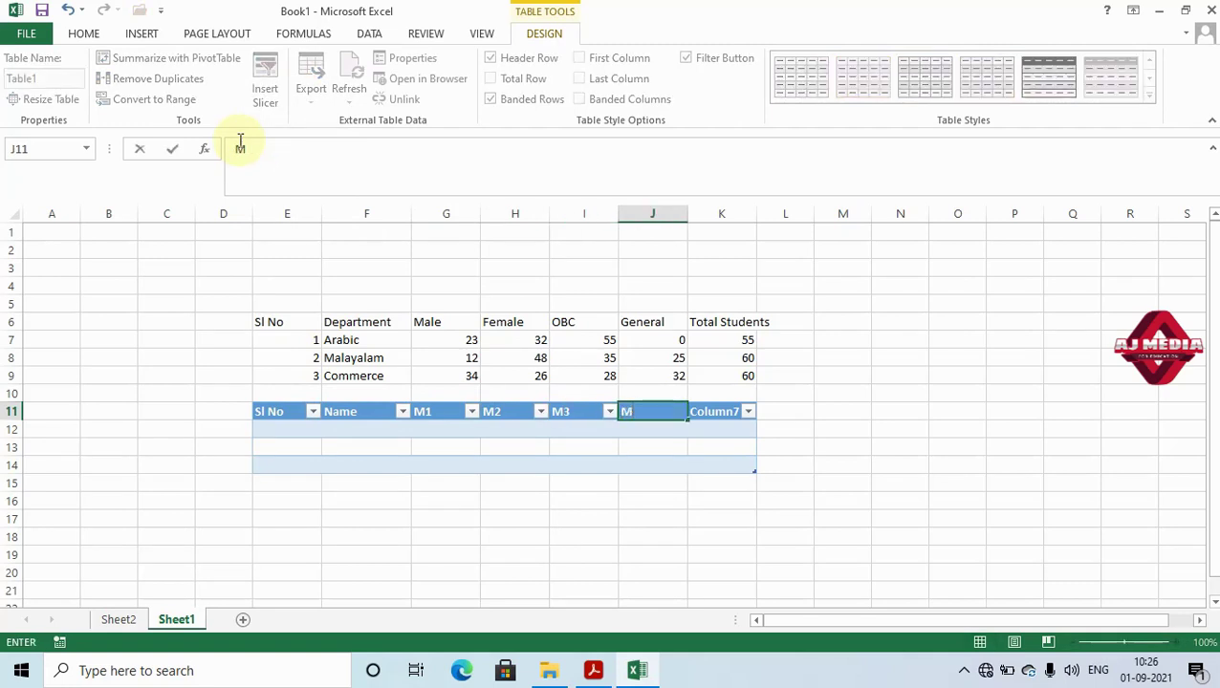
key(Tab)
text(M)
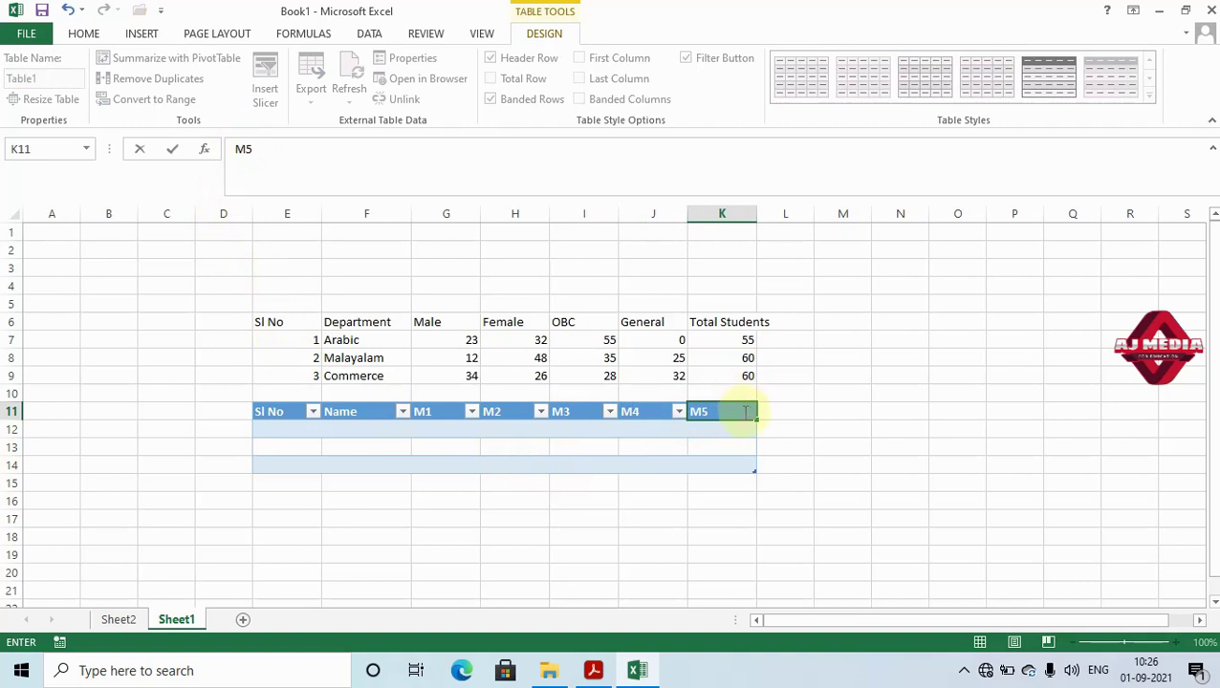
click(776, 409)
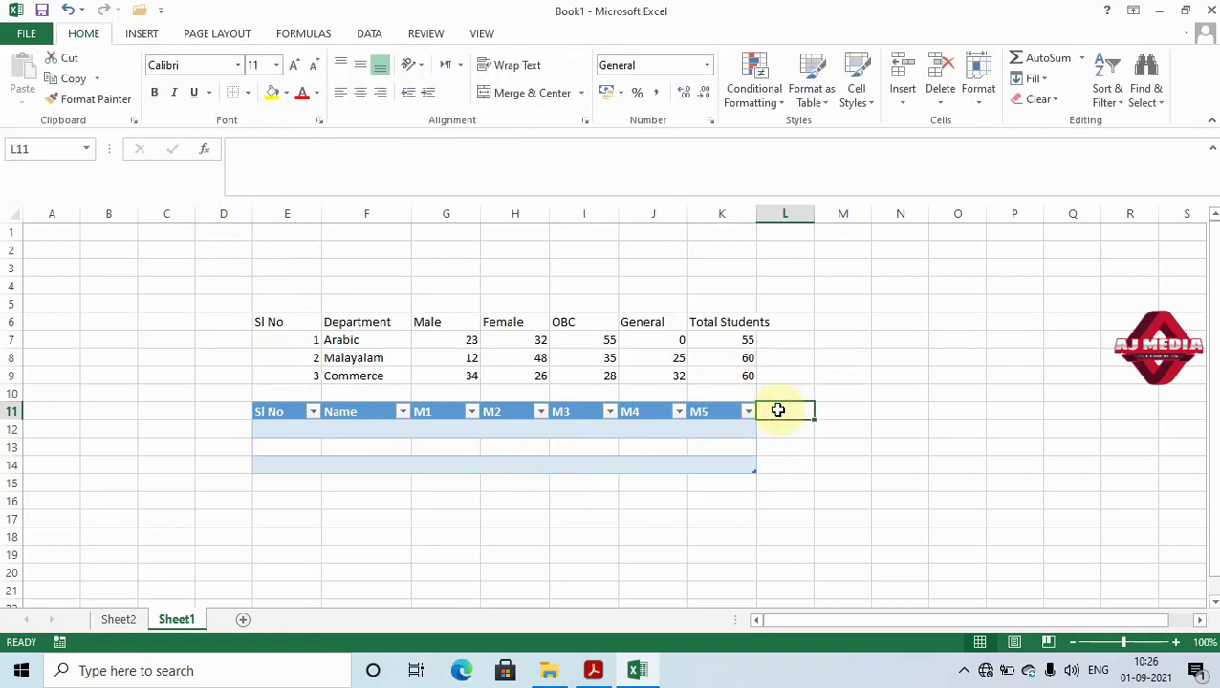
Add Total and Percentage headers after M5 so Table1 expands to column M
text(M)
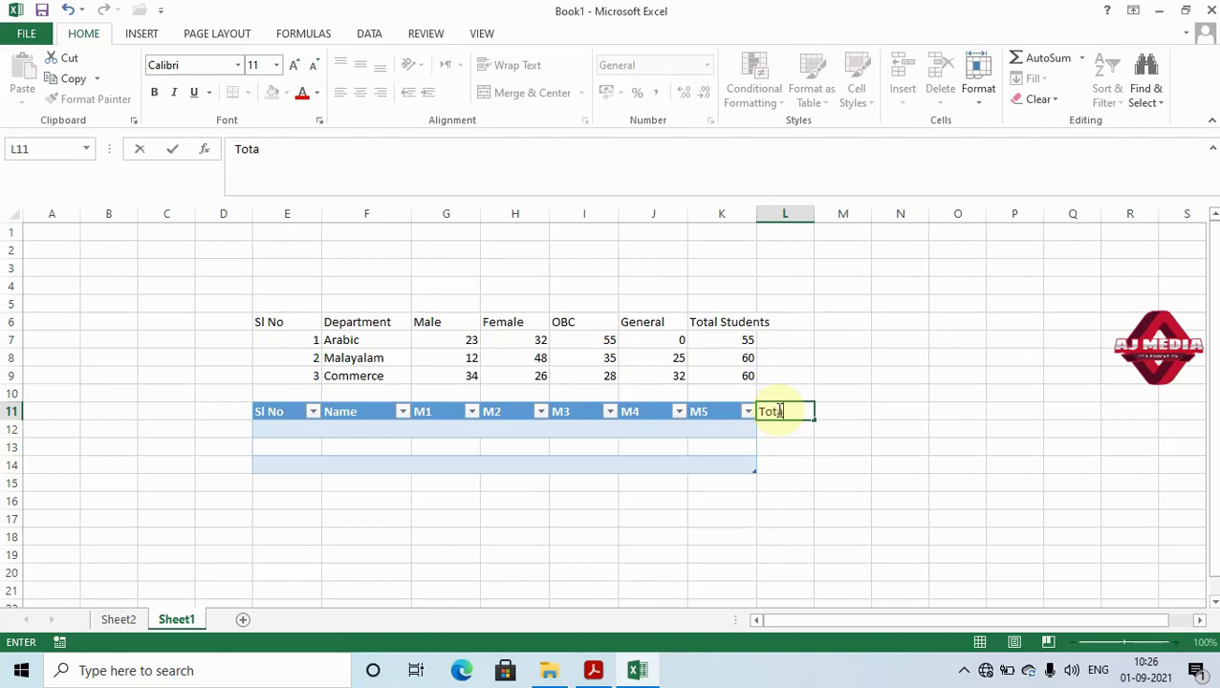
text(l)
key(Tab)
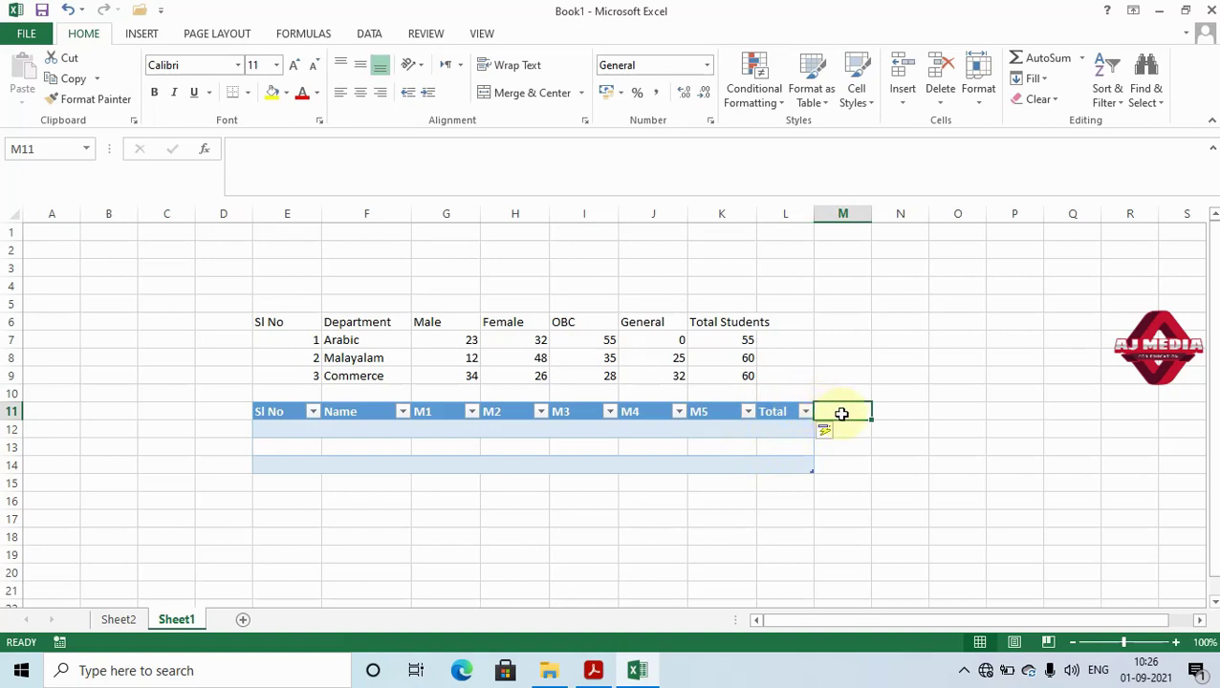
text(Pe)
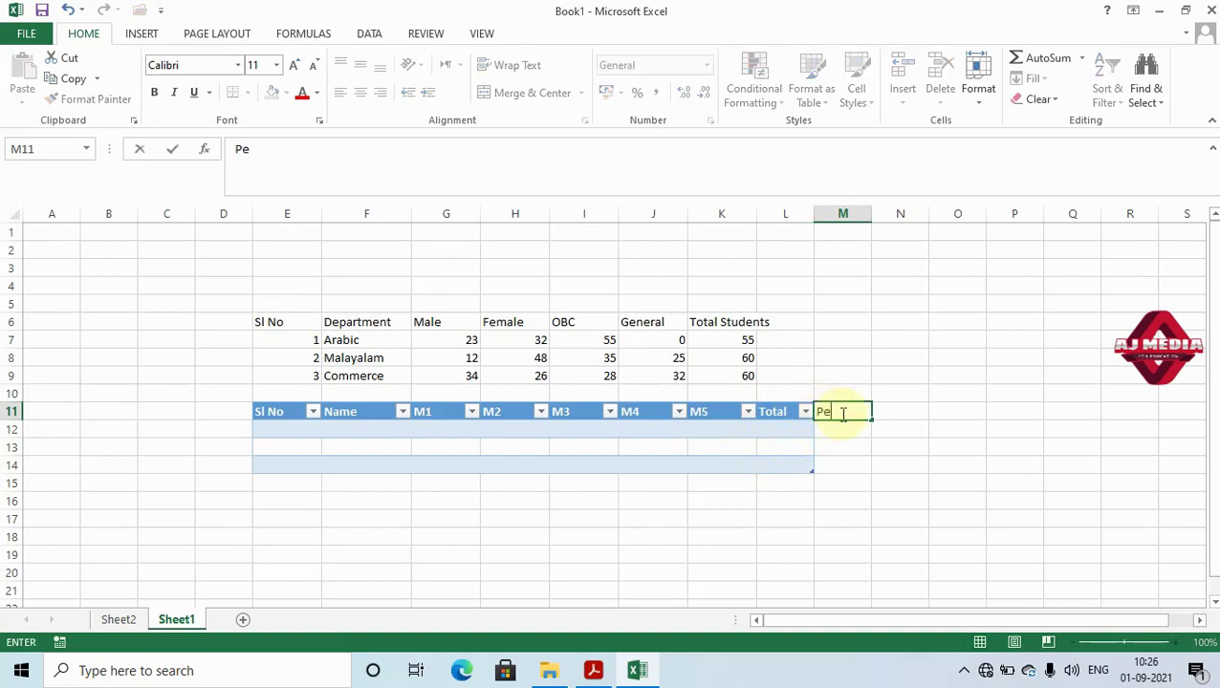
text(ge)
key(Return)
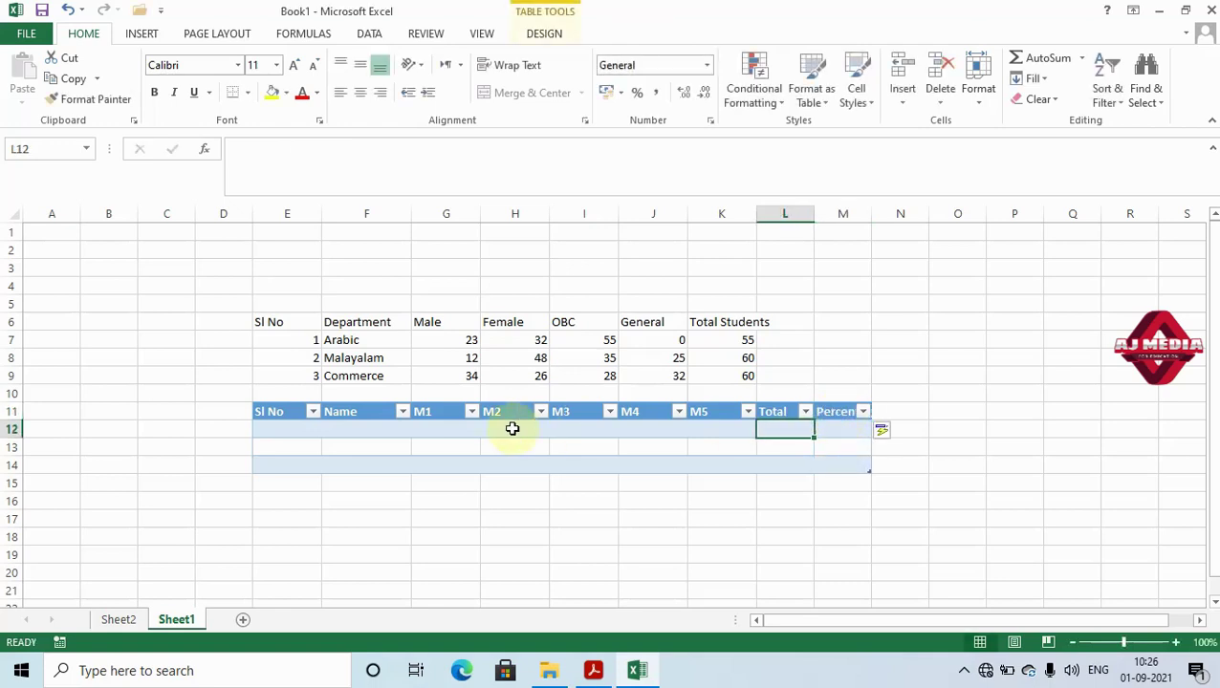
click(296, 431)
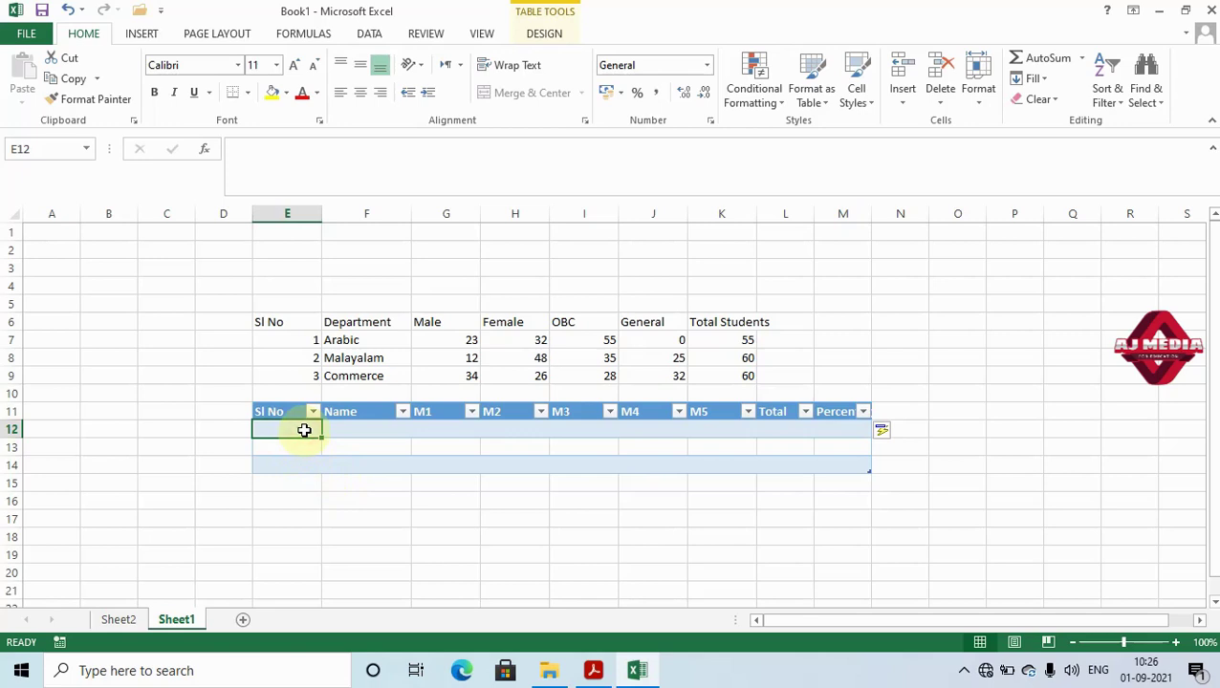
Enter serial numbers 1 and 2 in the first two Sl No cells
text(1)
key(Return)
text(2)
key(Tab)
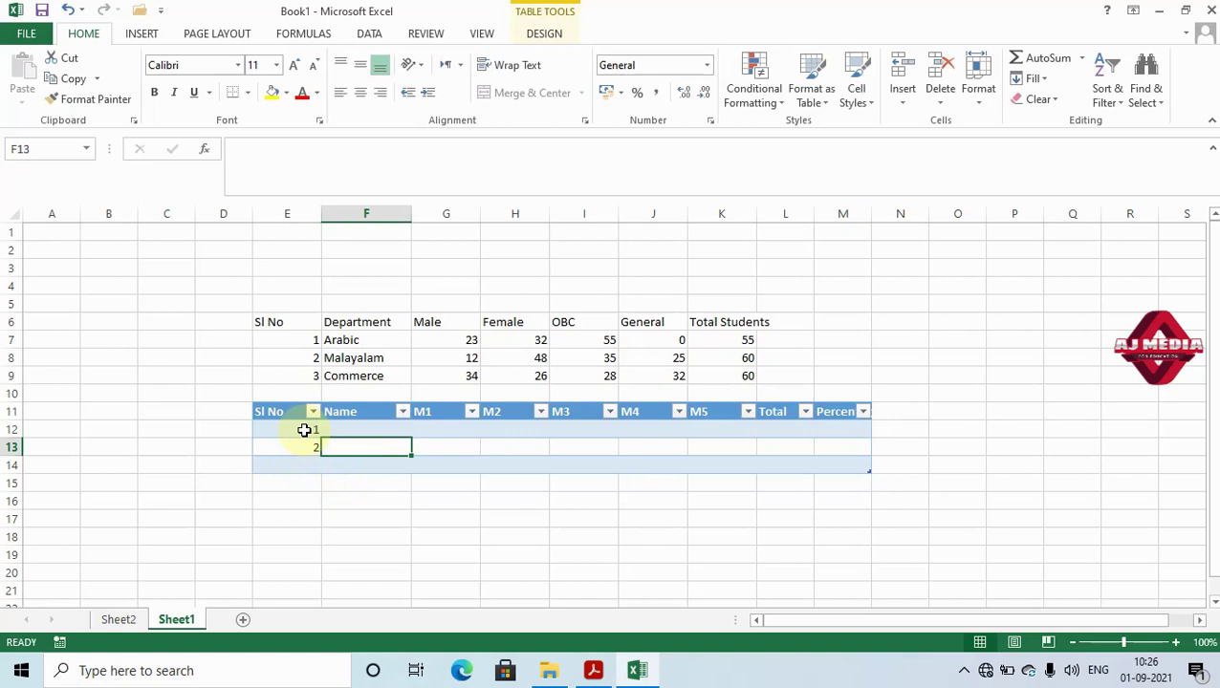
Select the entire student table ready for styling
click(354, 425)
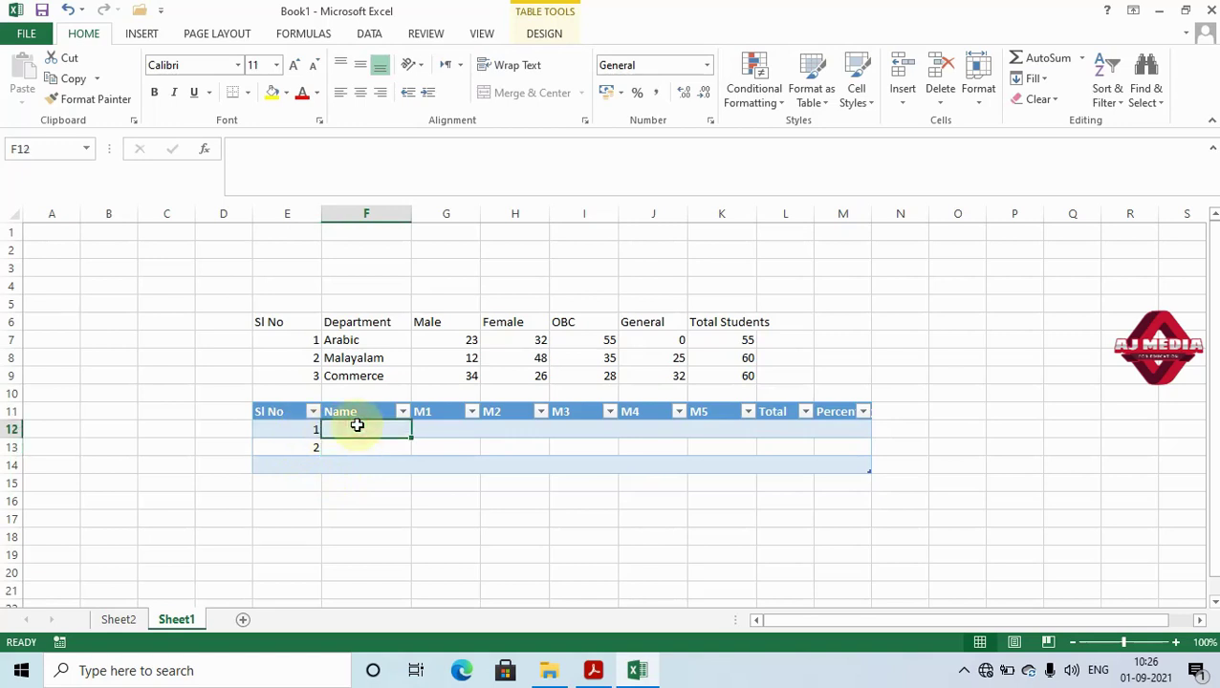
click(431, 428)
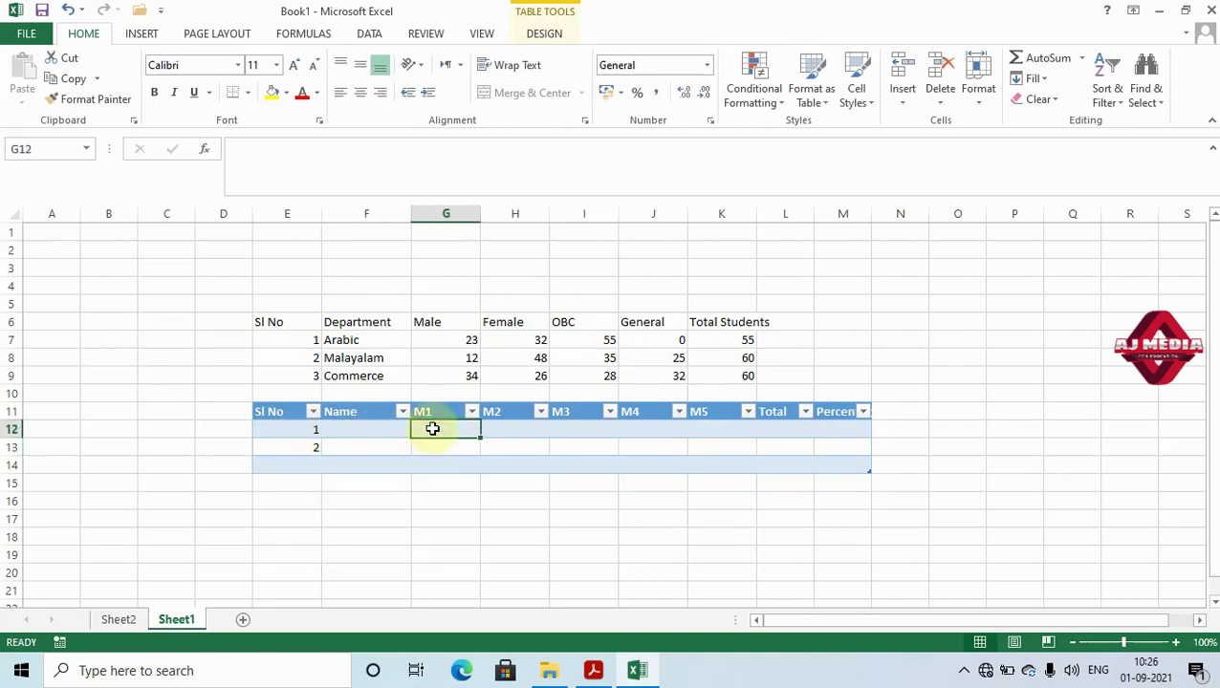
click(507, 433)
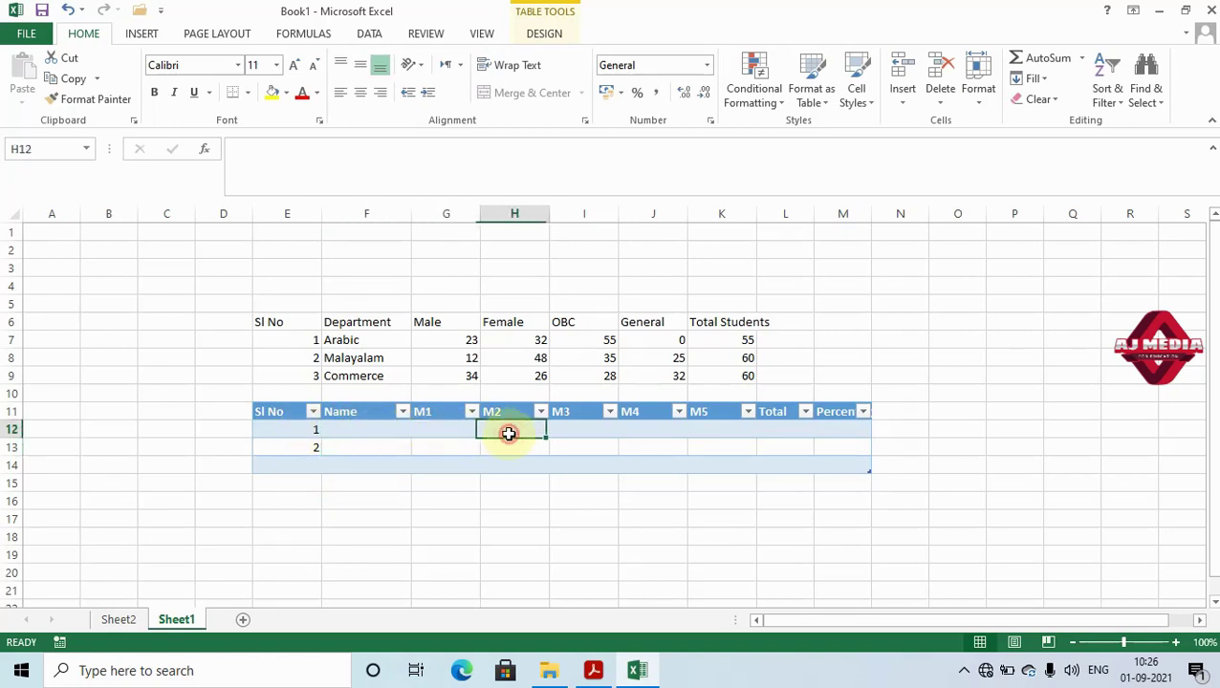
click(599, 432)
mouse_move(272, 411)
mouse_down()
mouse_move(542, 417)
mouse_move(839, 462)
mouse_up()
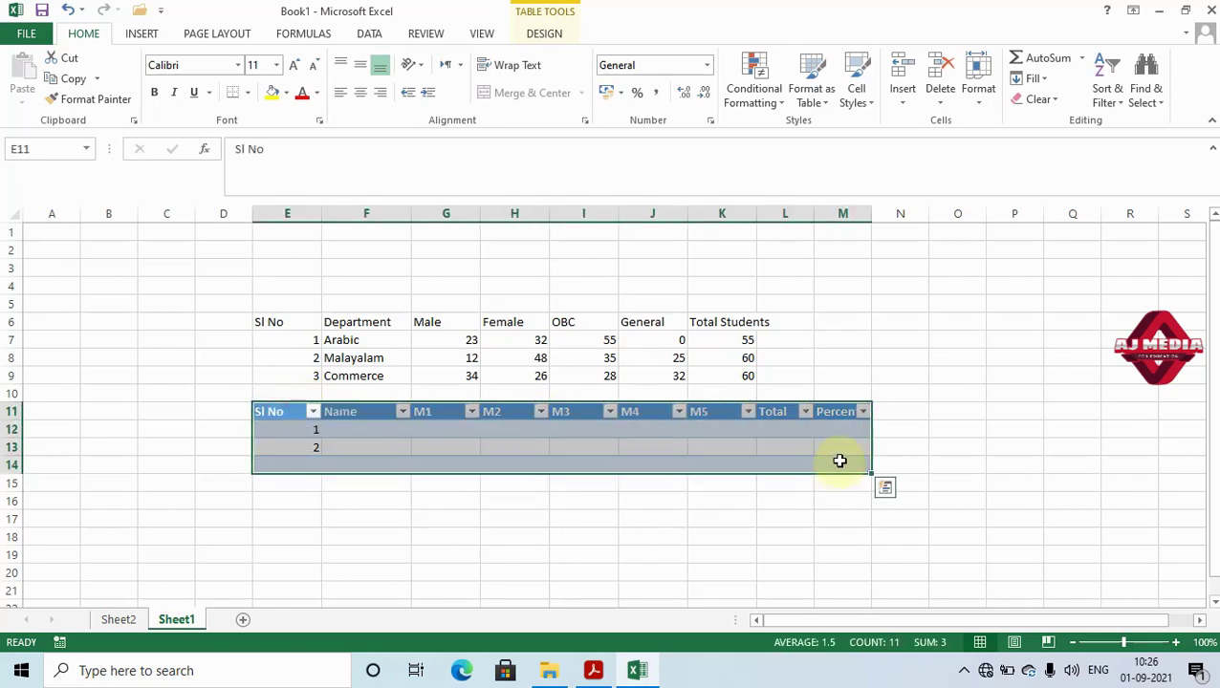
click(545, 36)
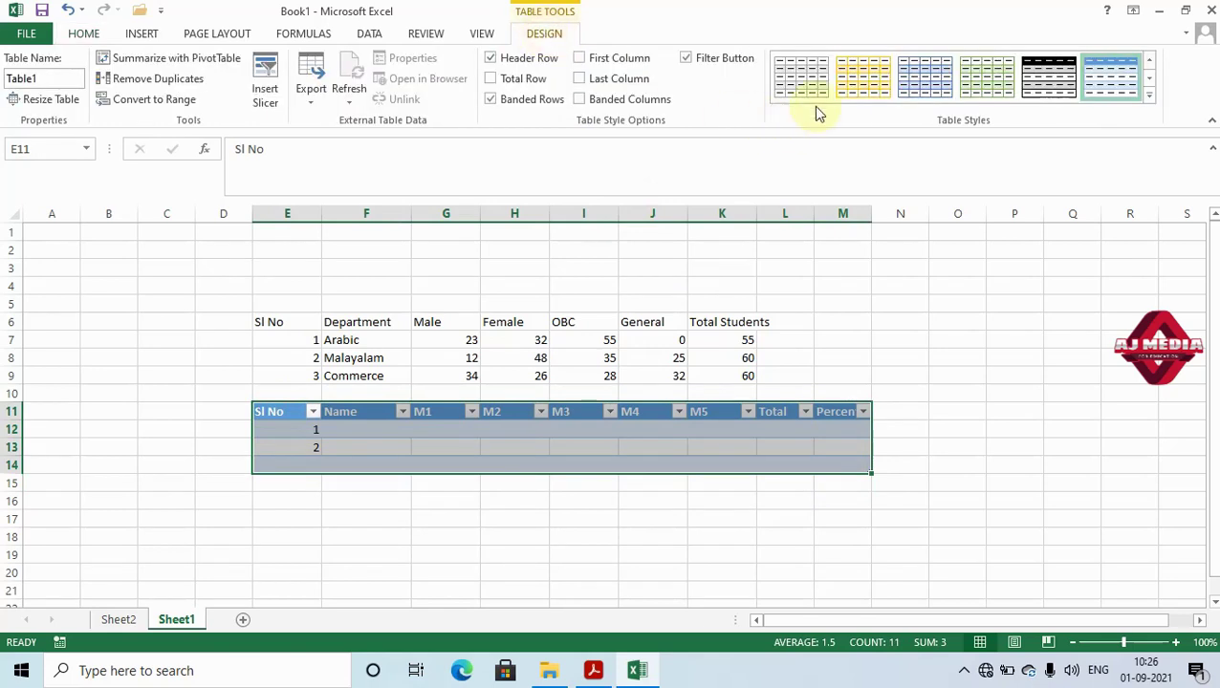
Apply the dark green style with a black header row from the Table Styles gallery
click(1150, 99)
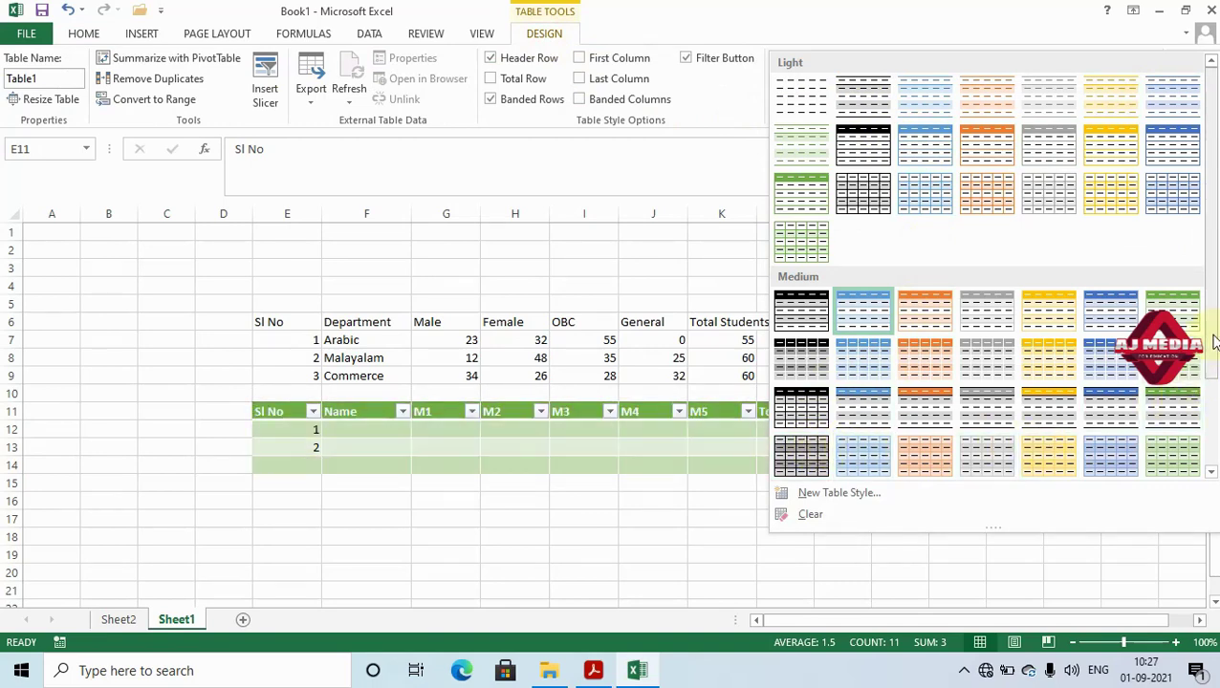
scroll(1199, 411, down, 3)
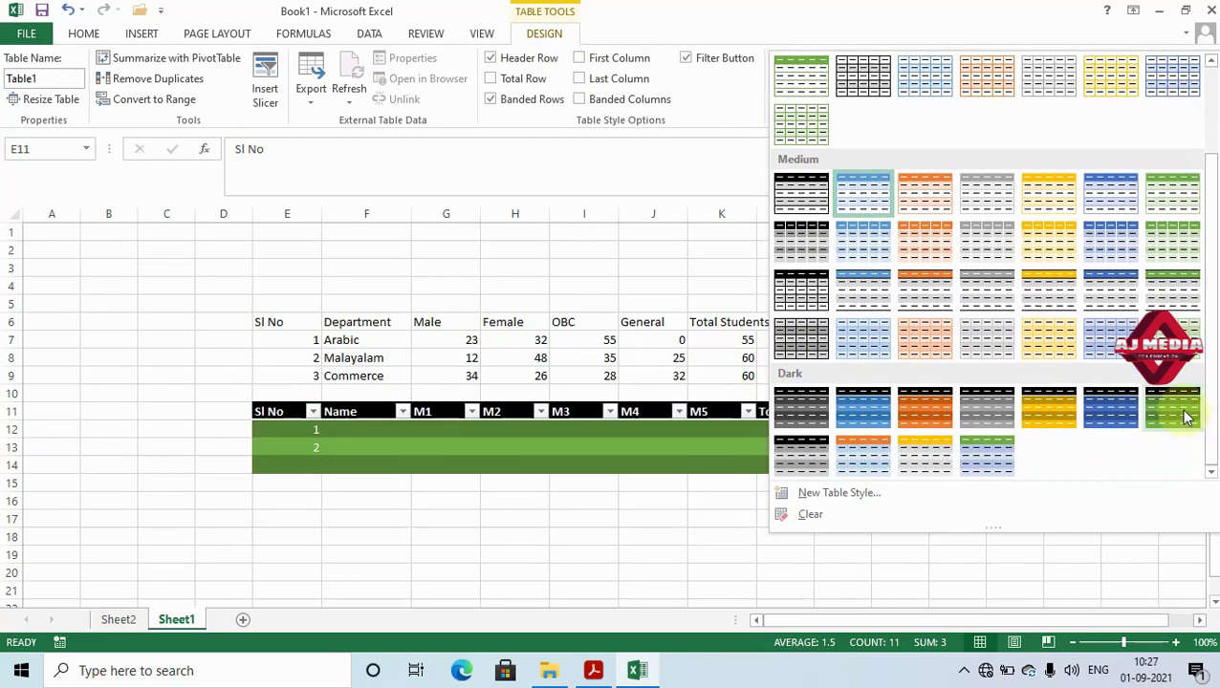
click(1184, 413)
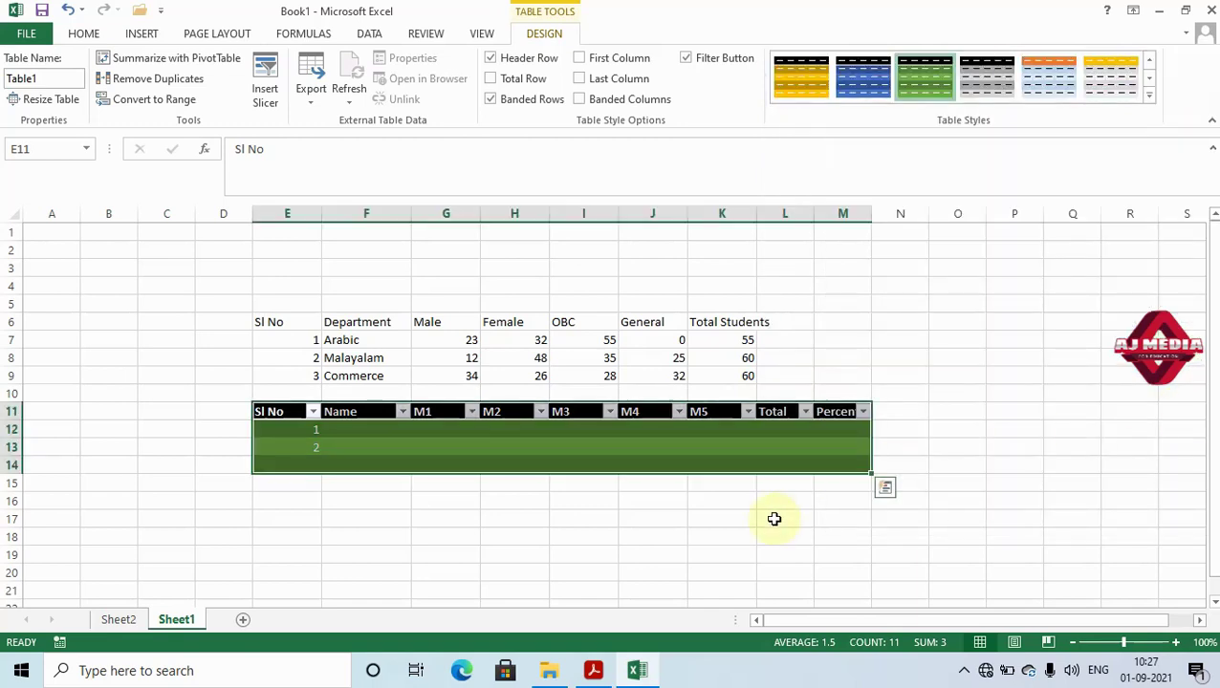
click(353, 442)
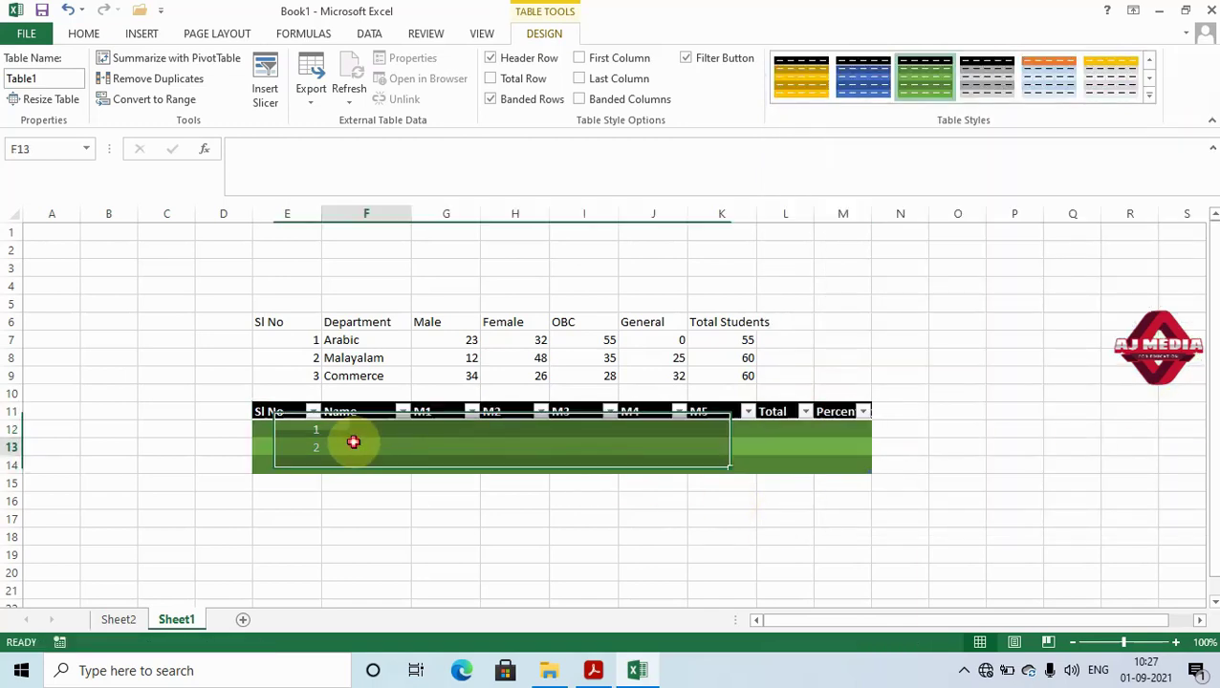
mouse_move(286, 411)
mouse_down()
mouse_move(795, 480)
mouse_move(868, 465)
mouse_up()
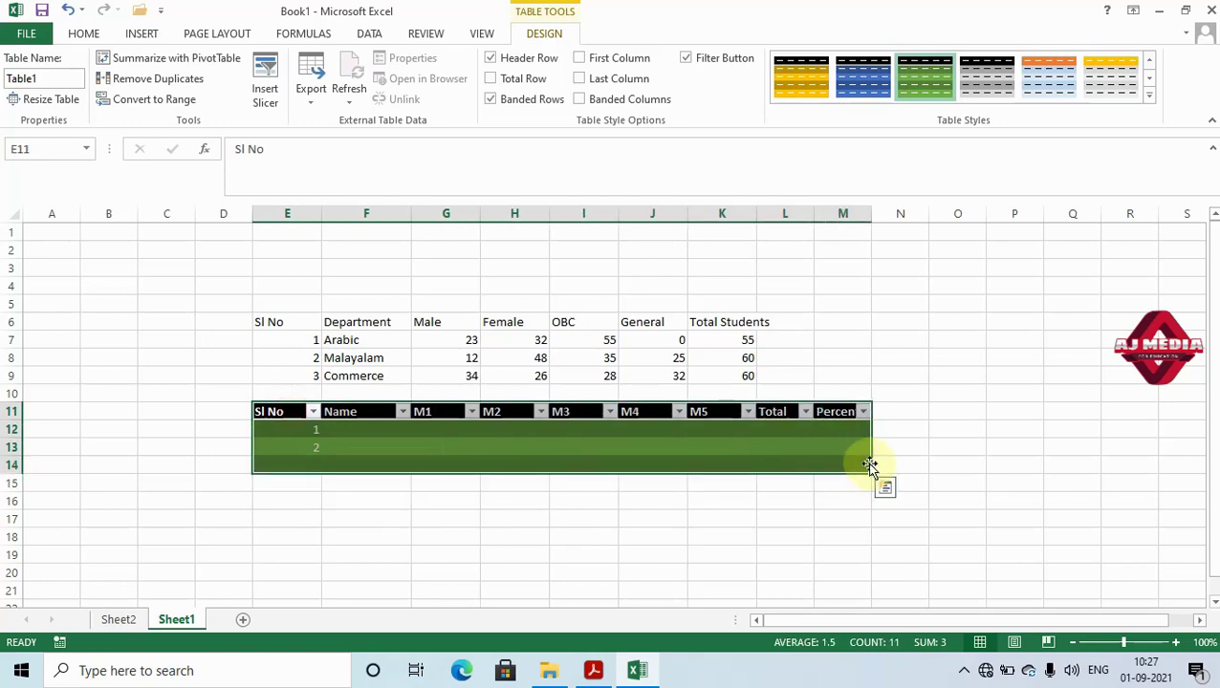
click(863, 321)
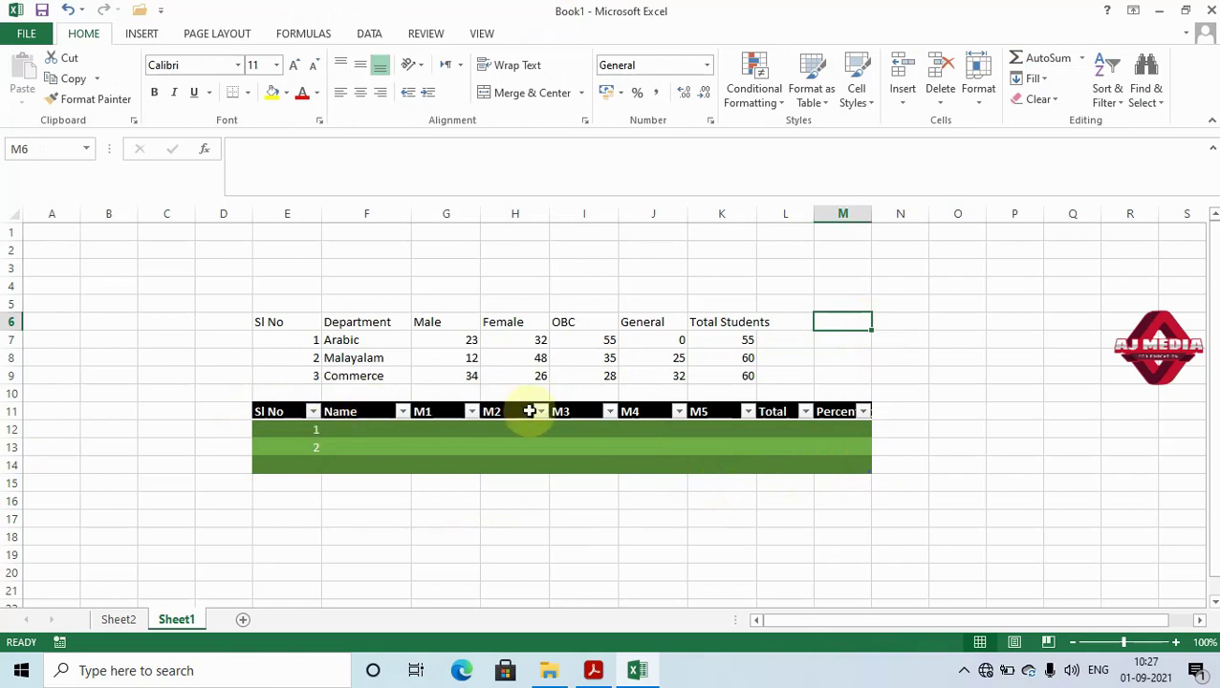
Insert a second table over $E$18:$M$21 using the Create Table range picker
click(277, 530)
click(143, 40)
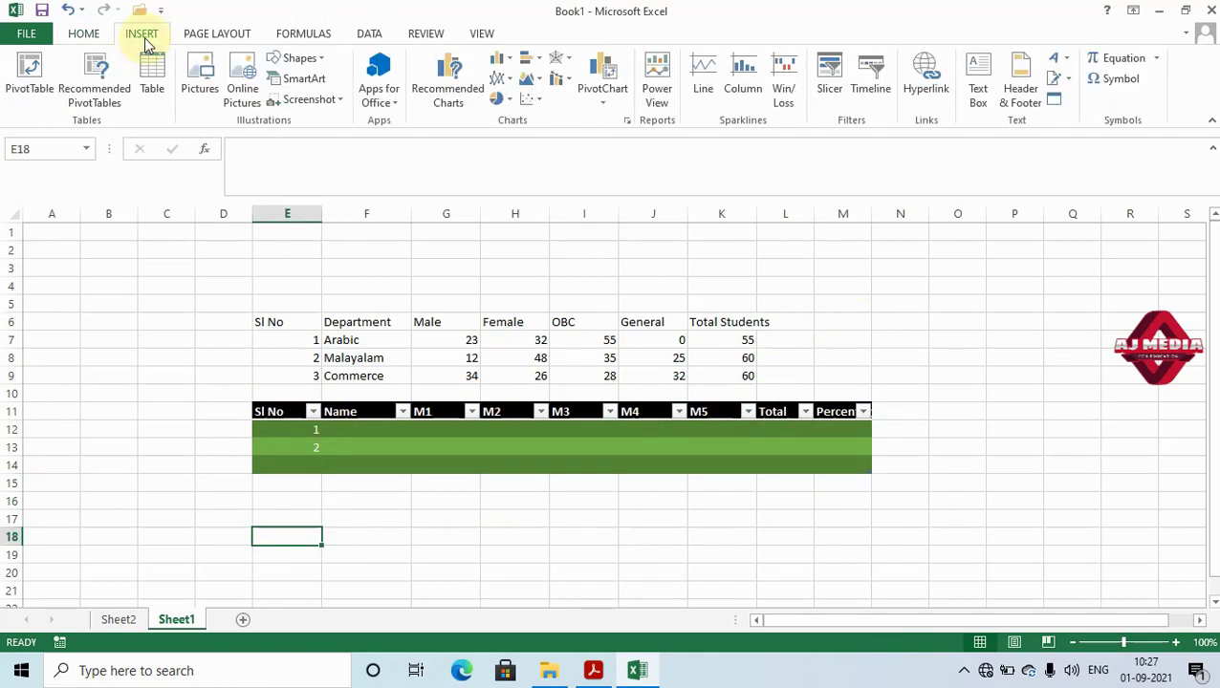
click(152, 75)
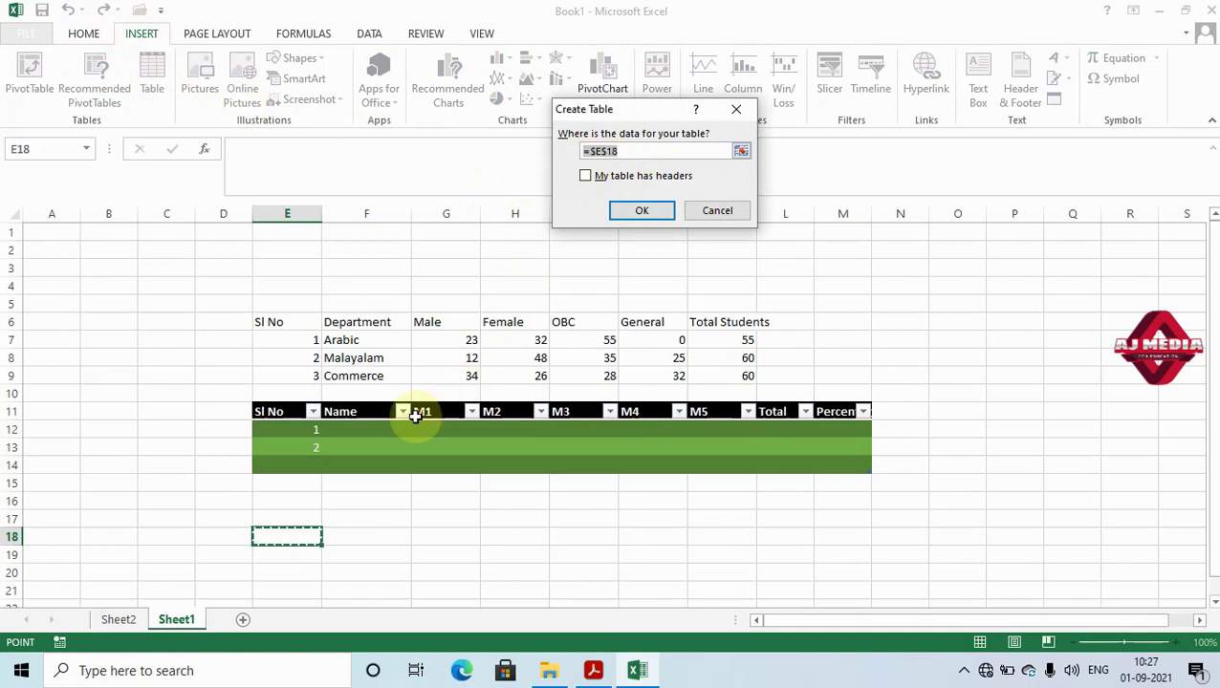
click(742, 153)
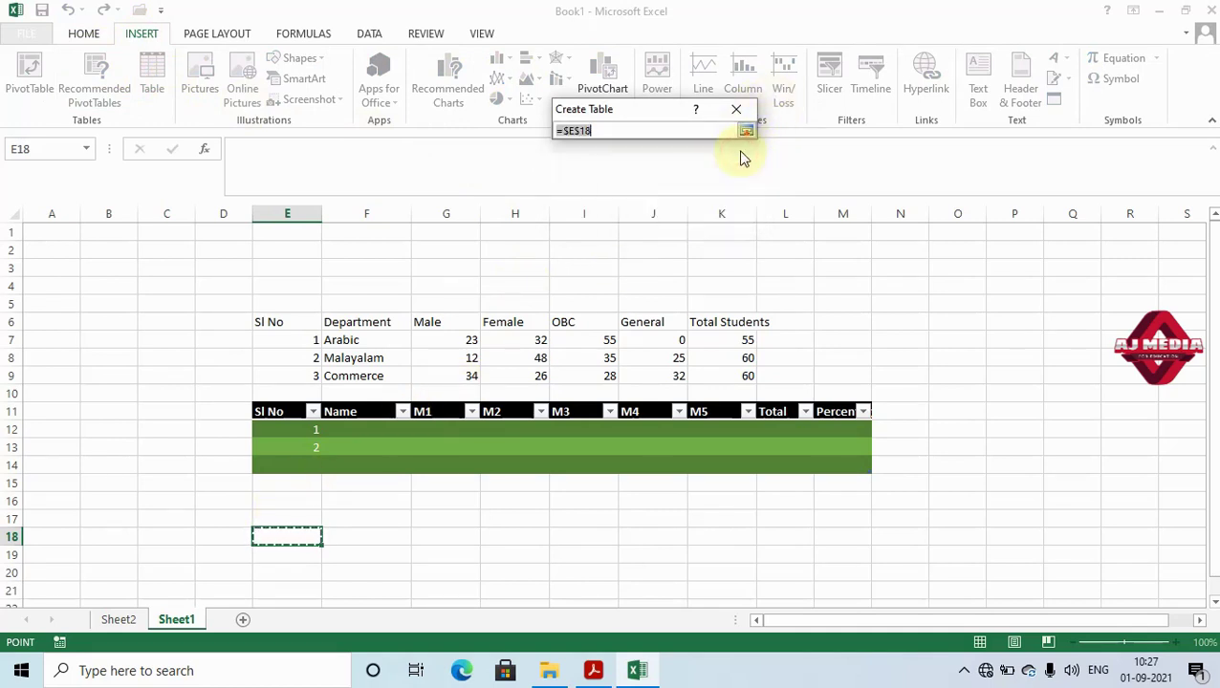
click(309, 538)
drag(304, 539, 842, 588)
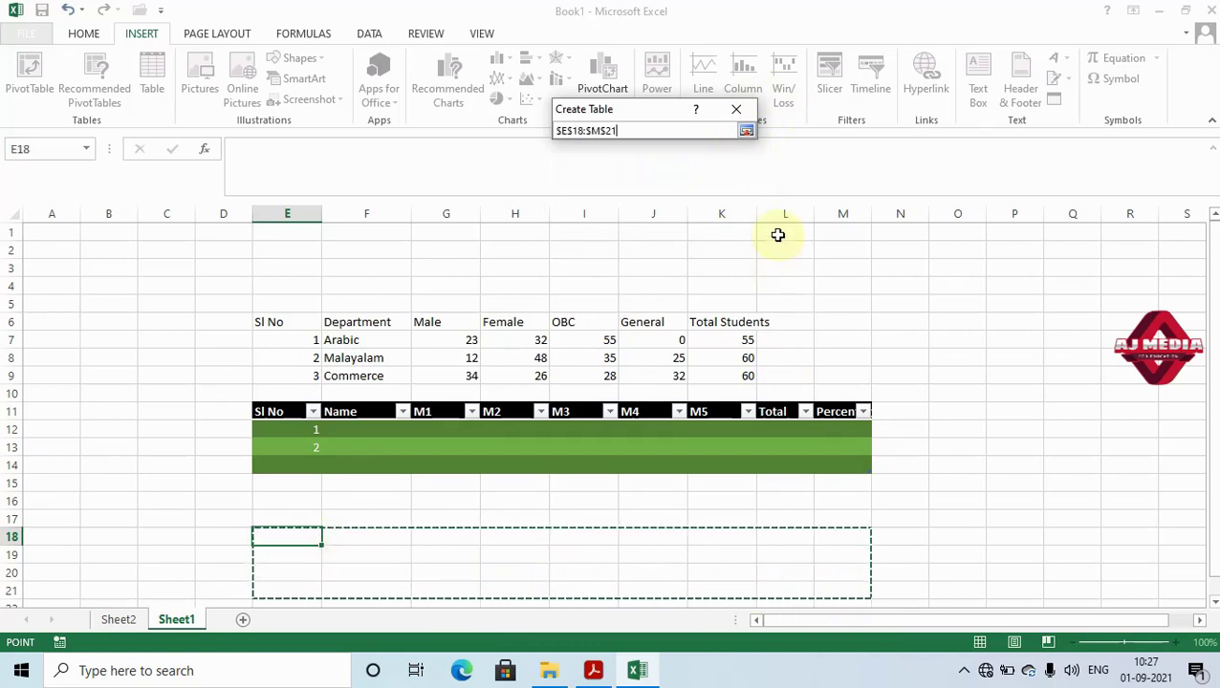
click(746, 130)
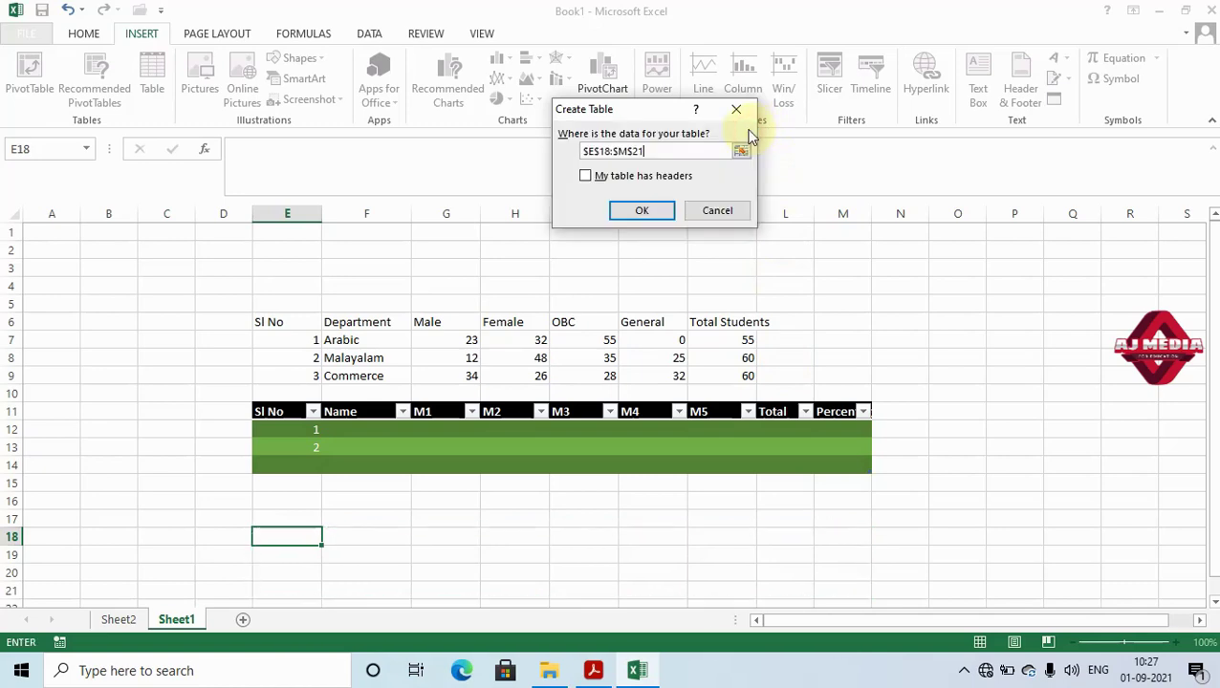
click(659, 209)
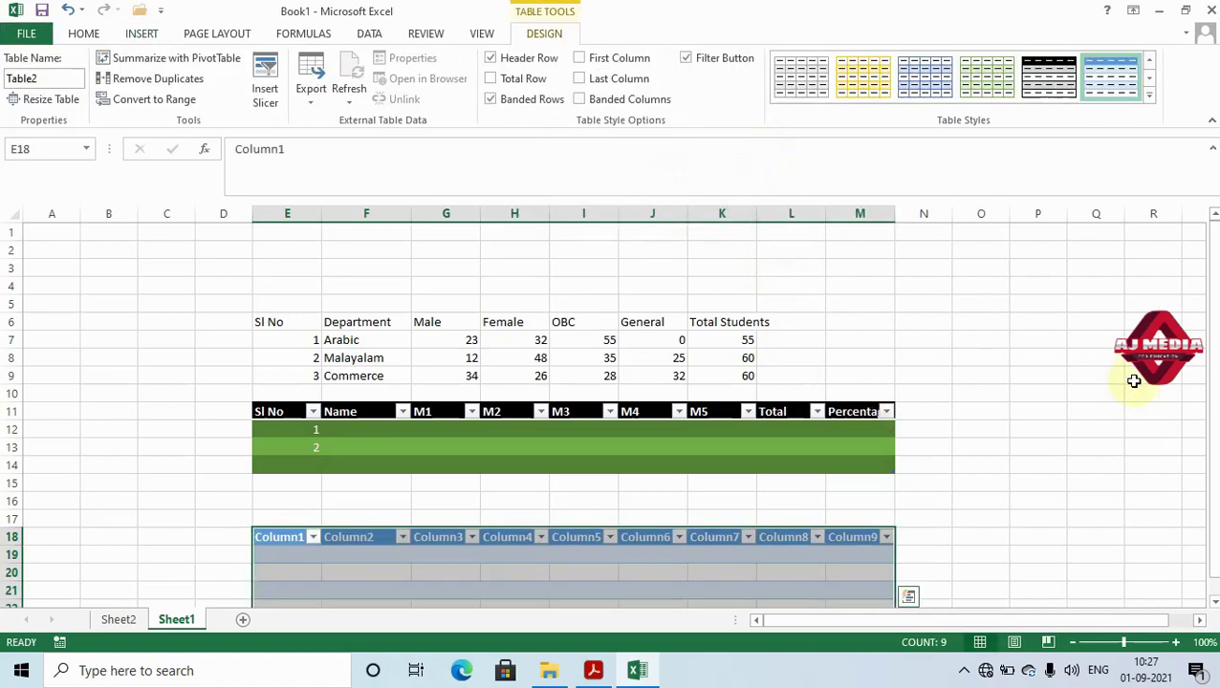
drag(1212, 286, 1212, 294)
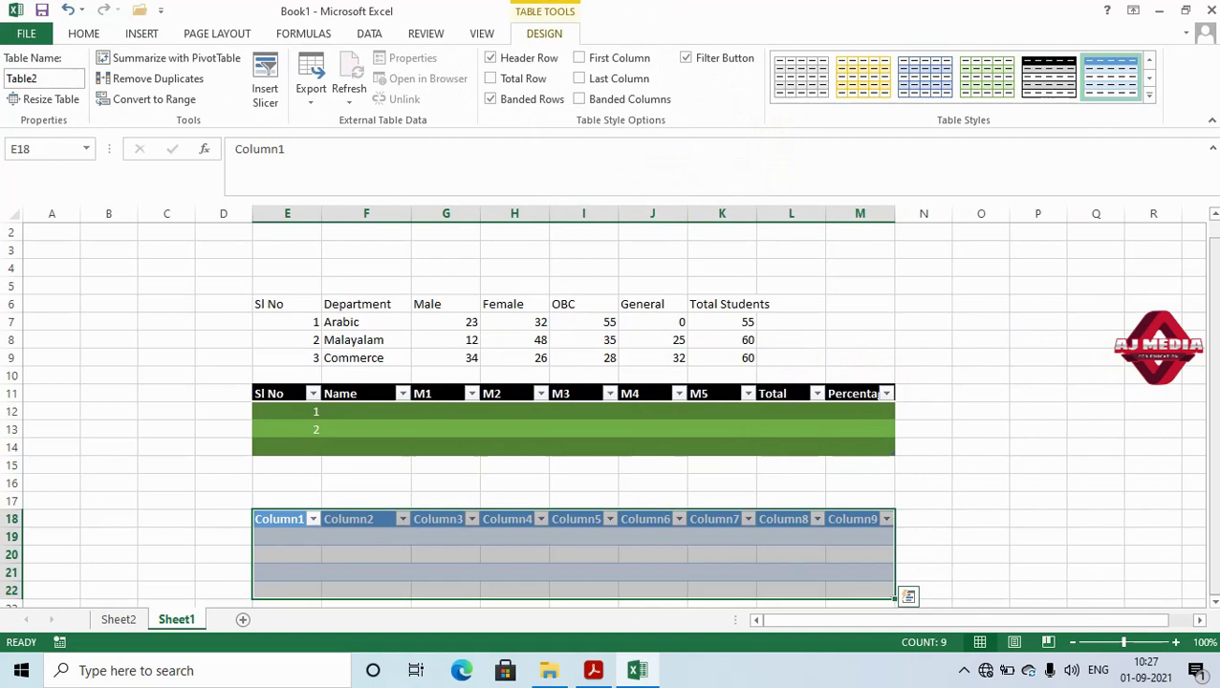
click(521, 570)
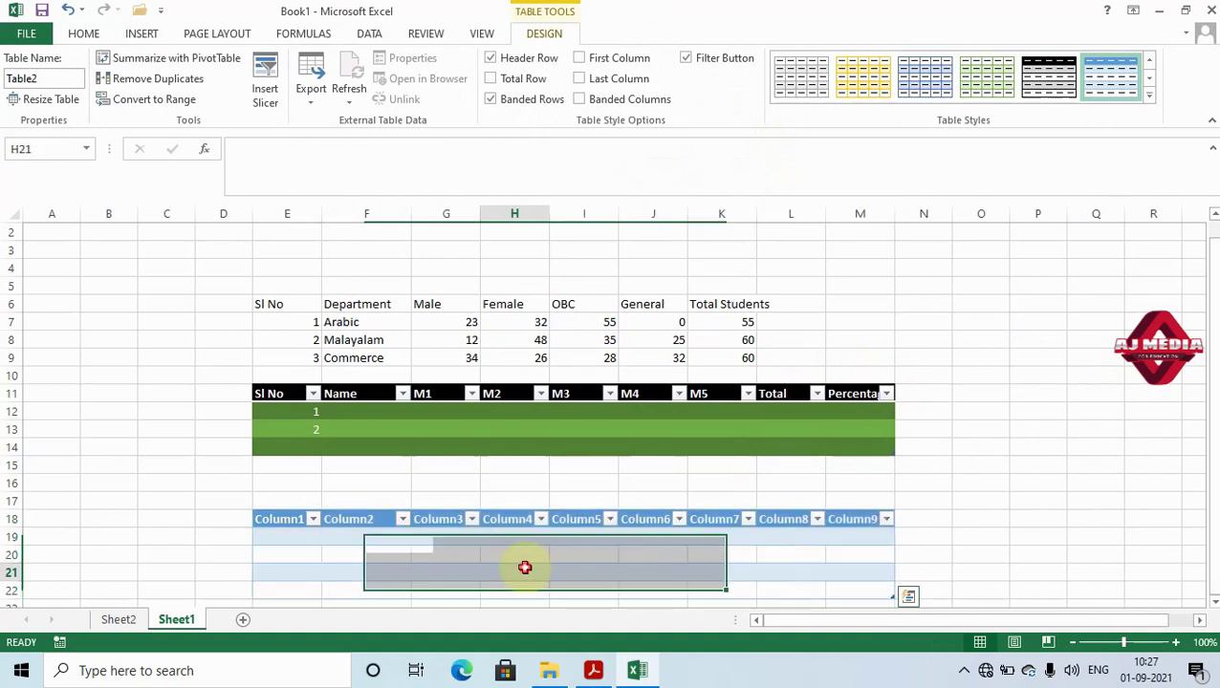
click(299, 521)
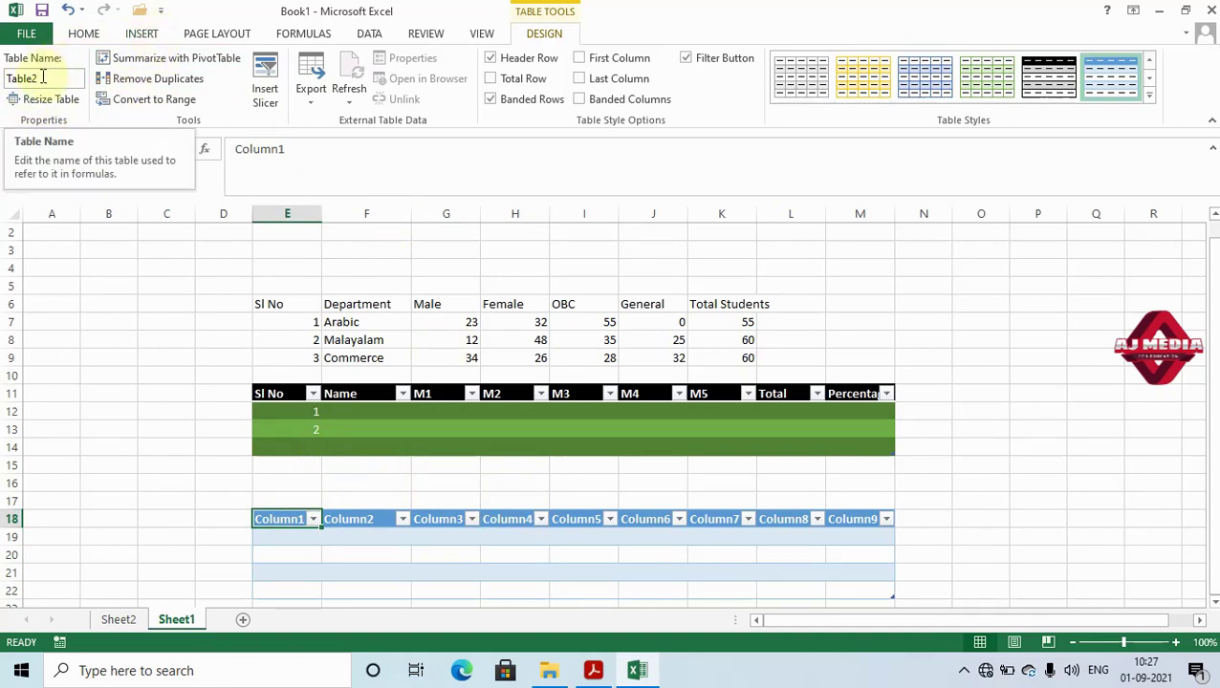
click(362, 419)
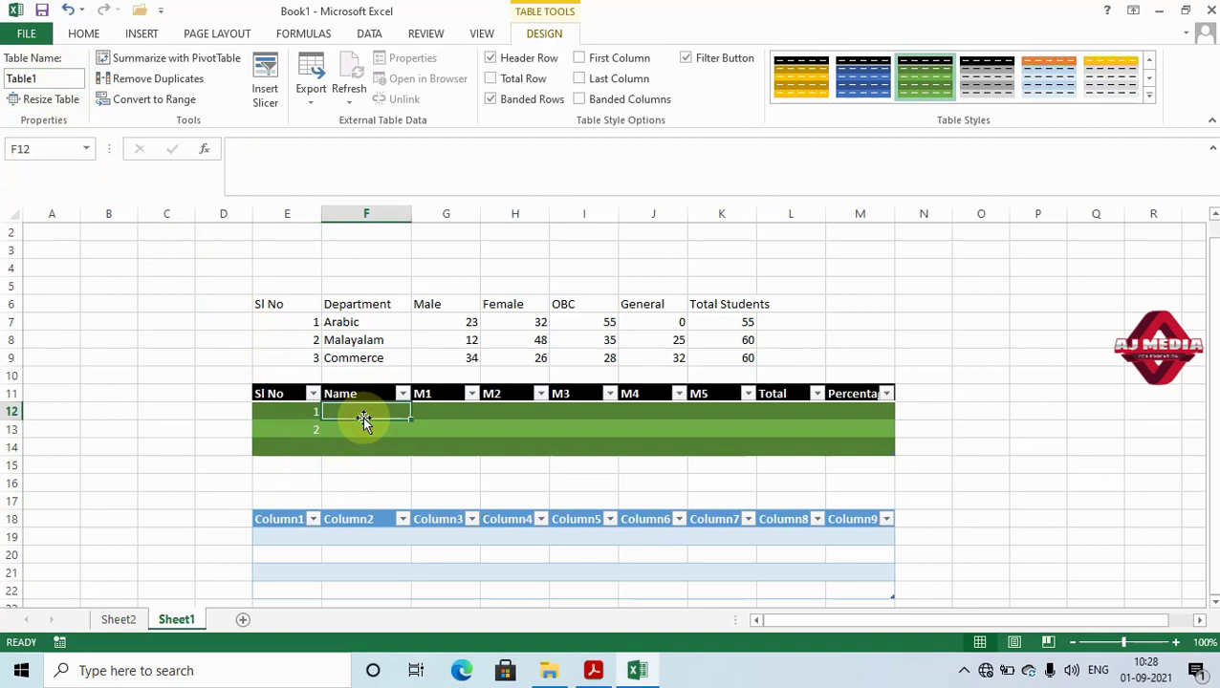
click(372, 552)
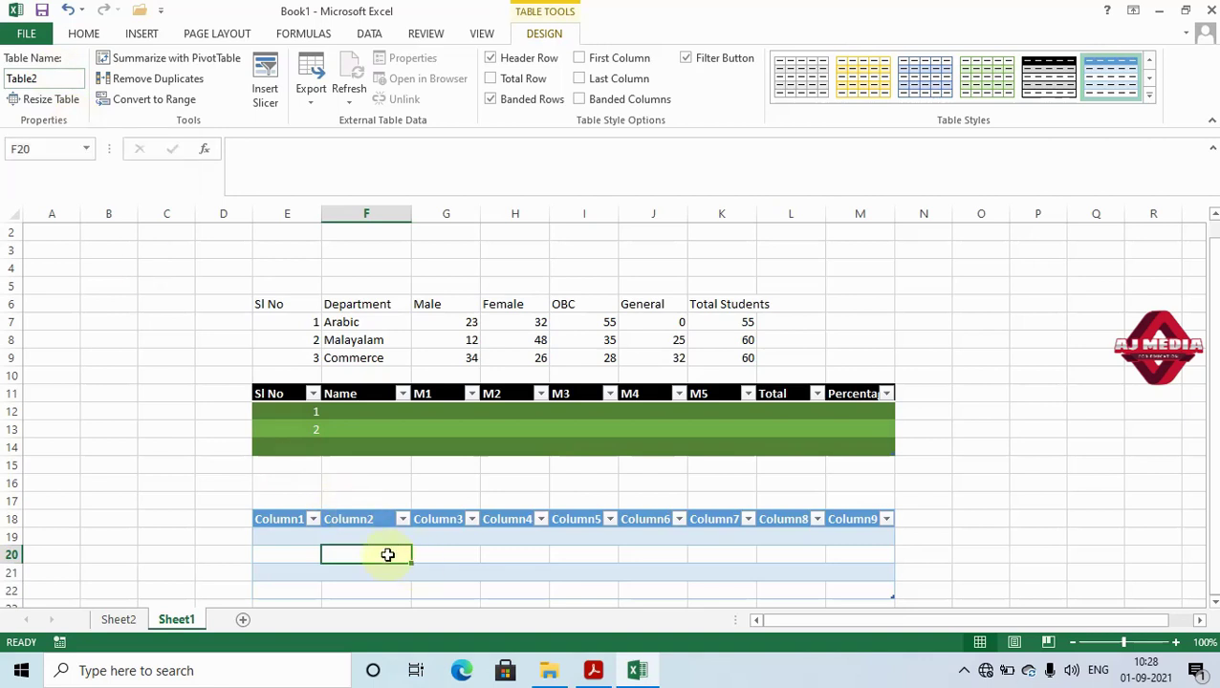
click(297, 533)
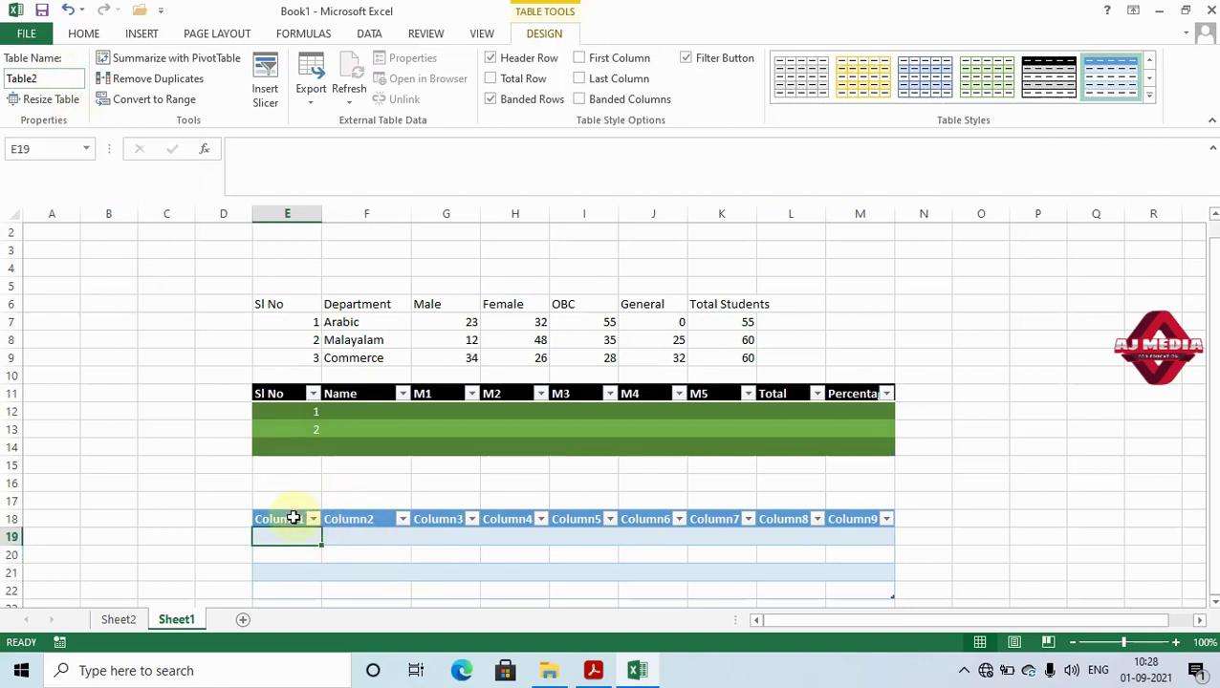
click(294, 518)
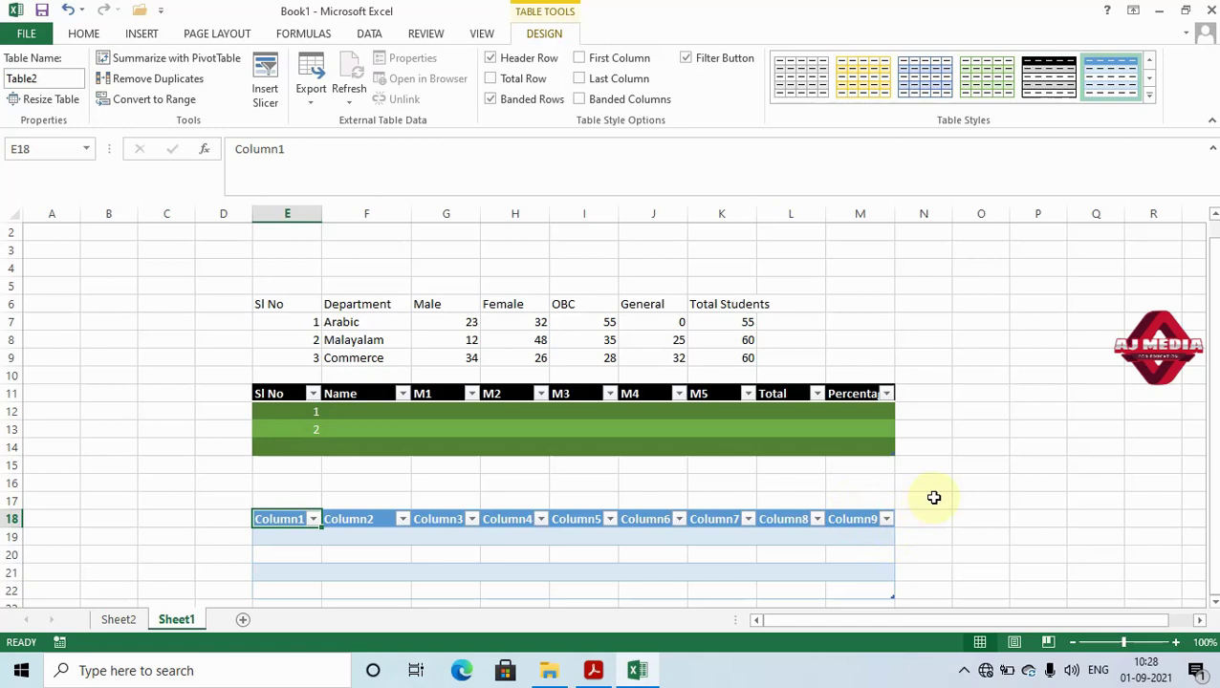
click(927, 497)
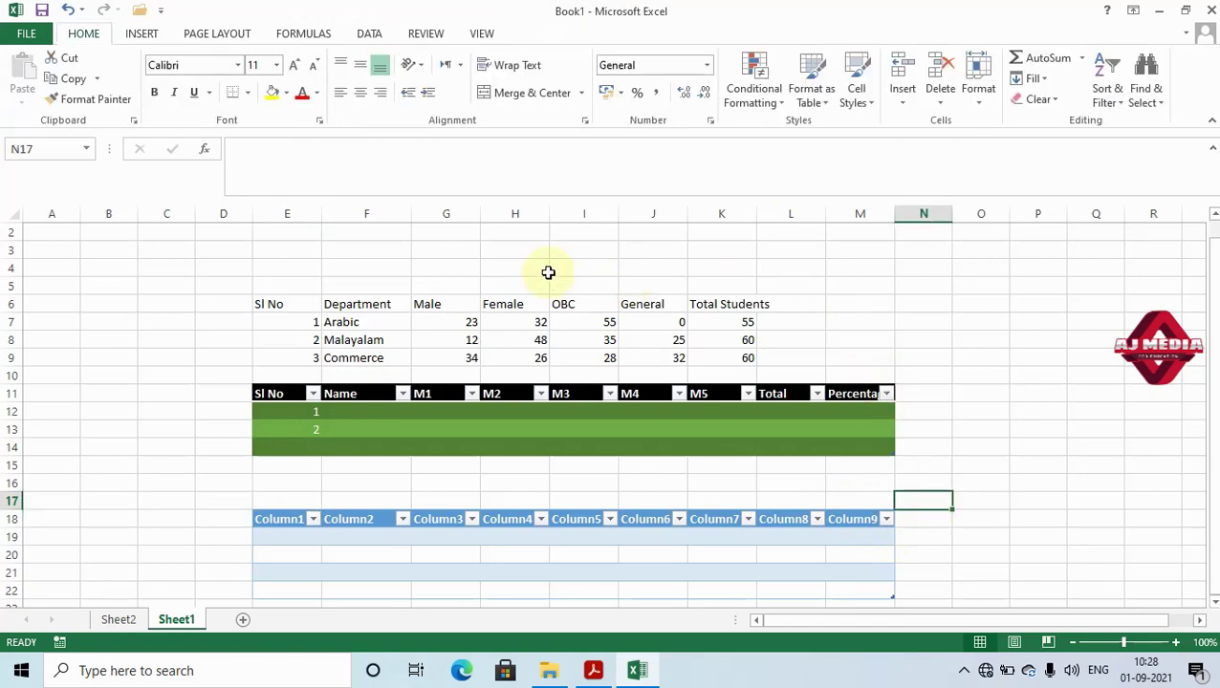
Select the department table E6:K9 as the PivotTable source data
drag(277, 304, 755, 355)
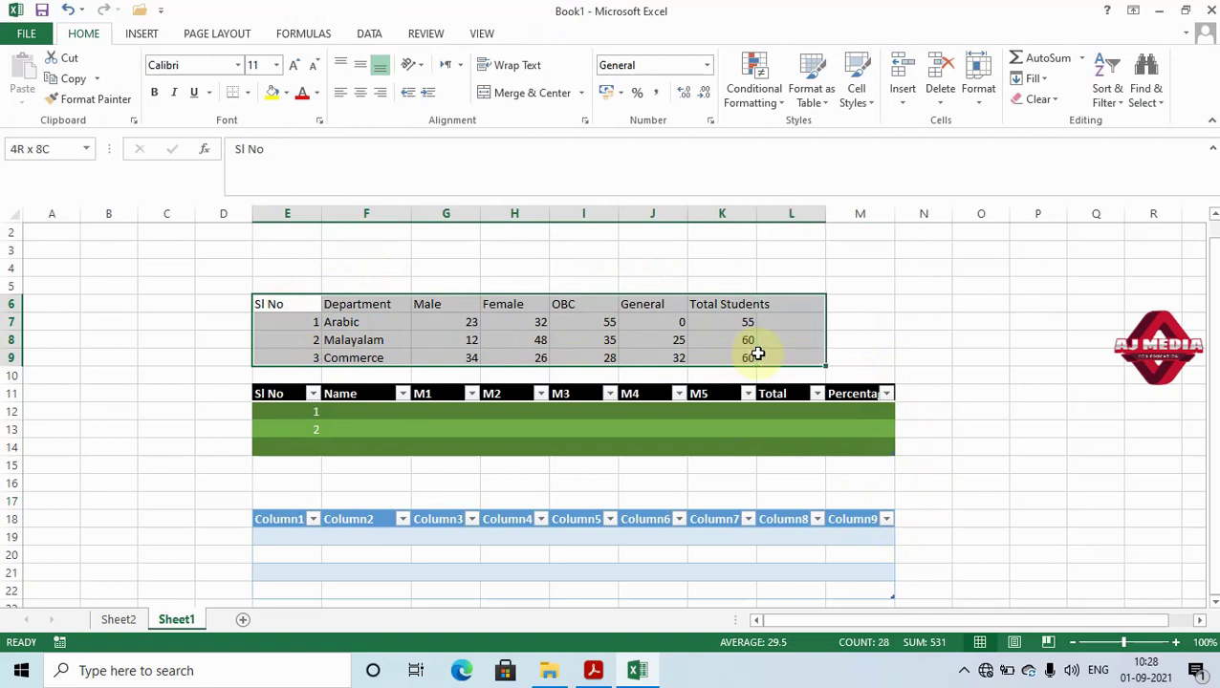
drag(755, 354, 747, 354)
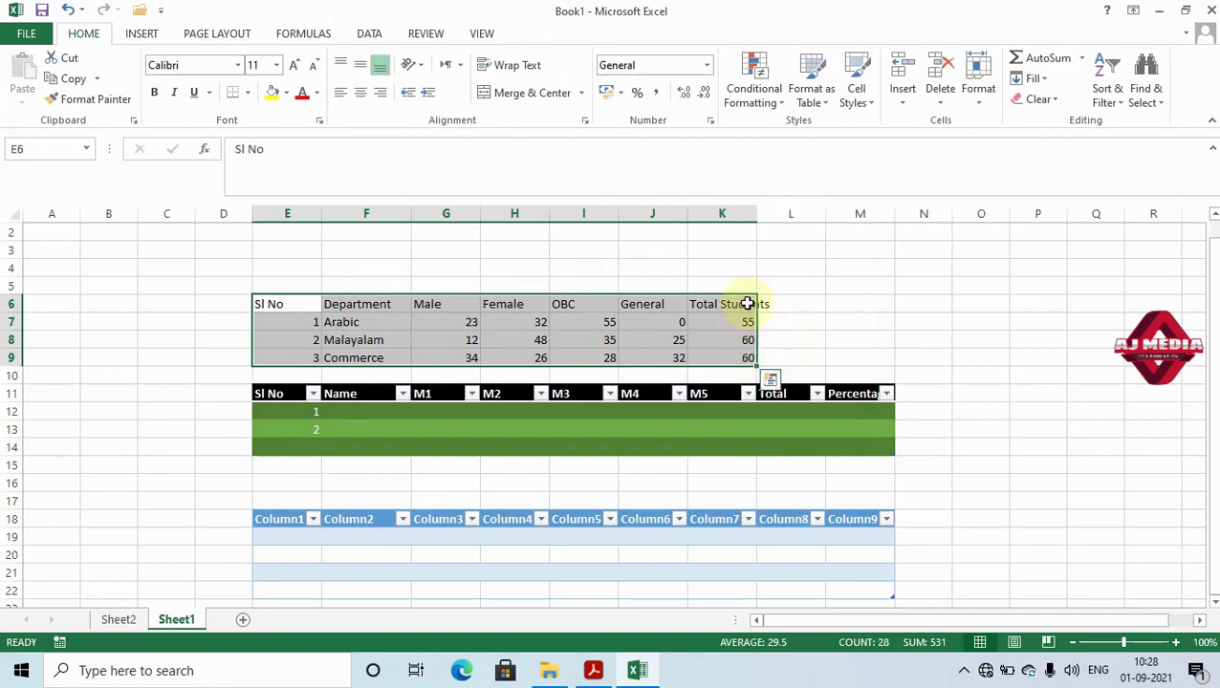
click(709, 339)
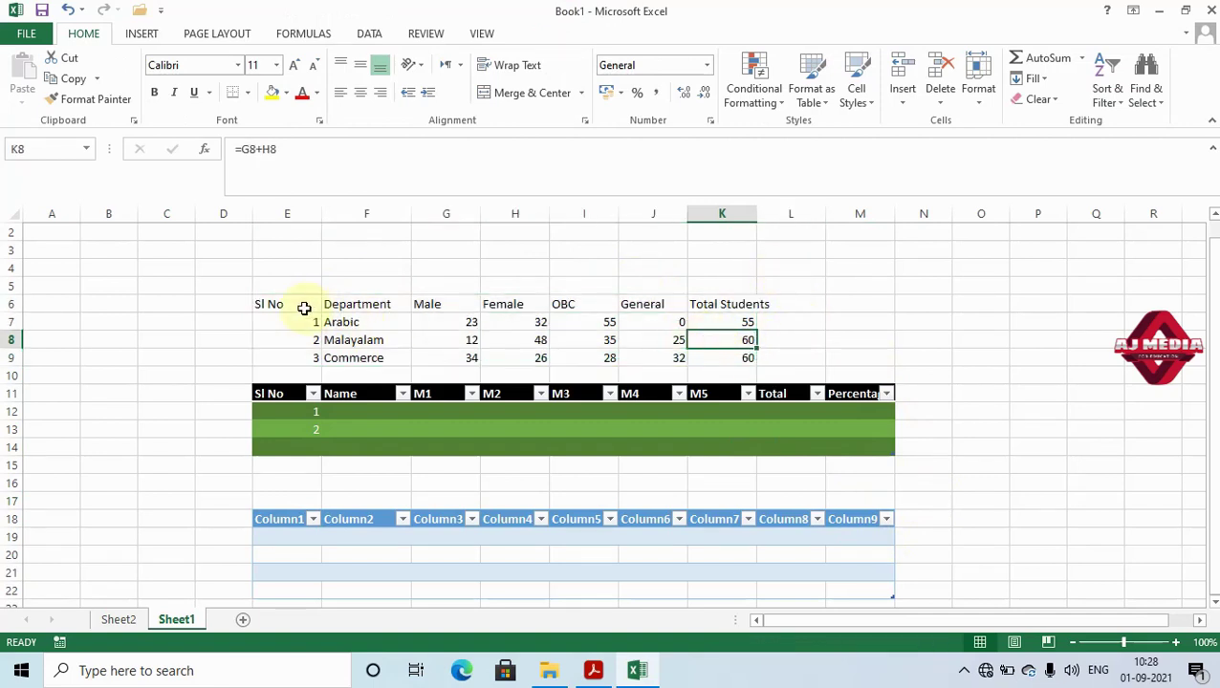
drag(297, 304, 743, 351)
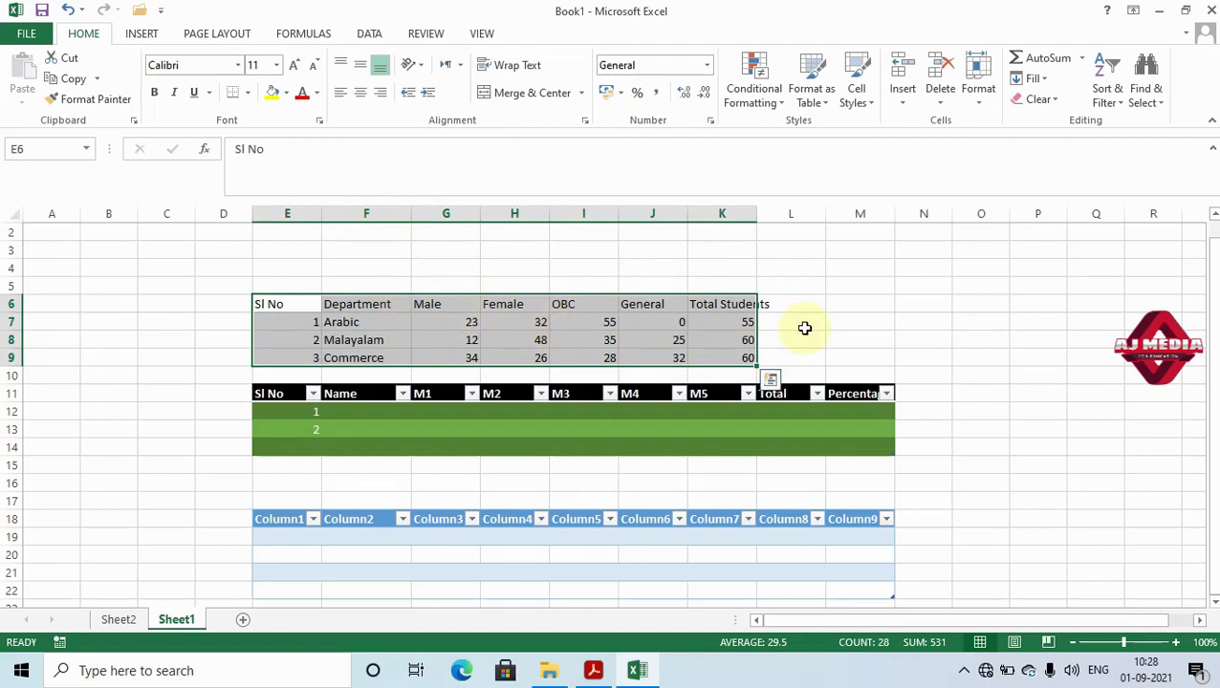
click(807, 328)
drag(308, 306, 738, 358)
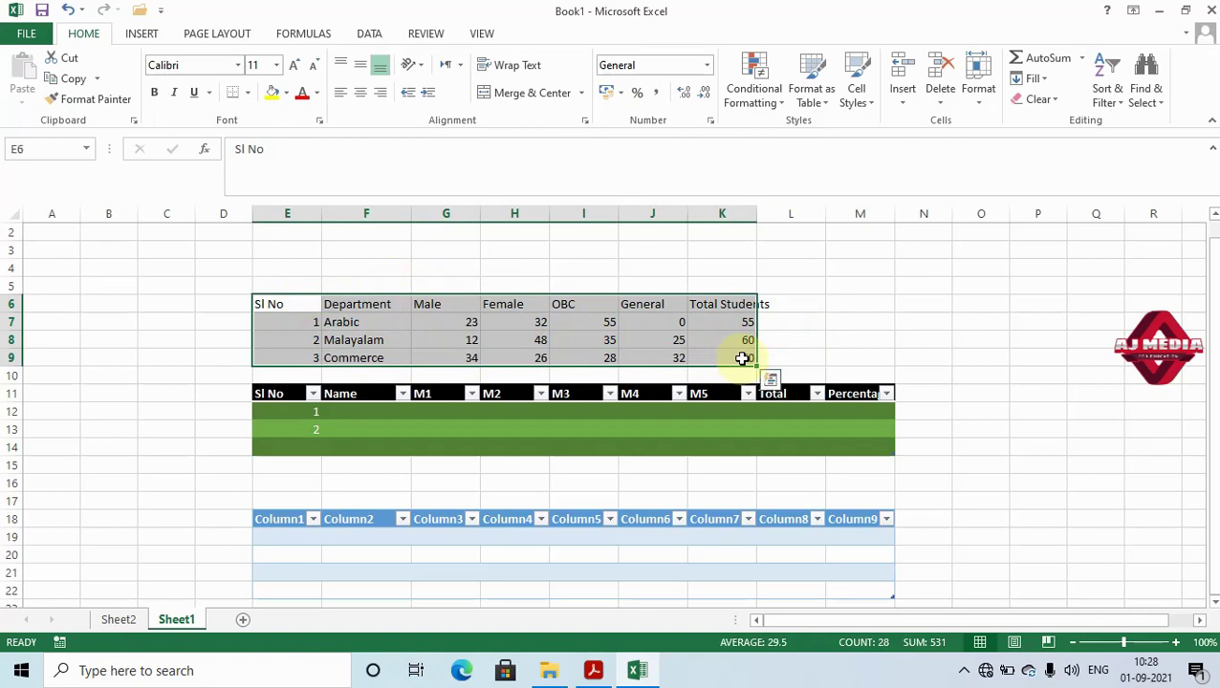
click(142, 34)
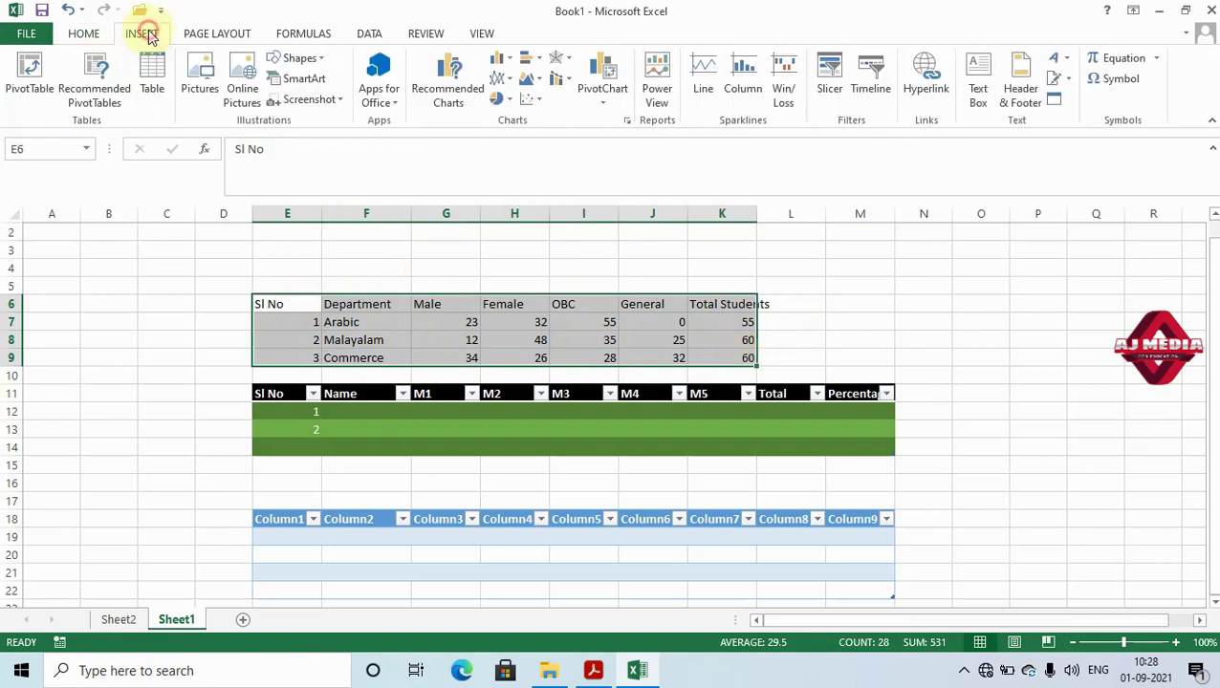
Create an empty PivotTable on a new worksheet from the department range Sheet1!$E$6:$K$9
click(34, 88)
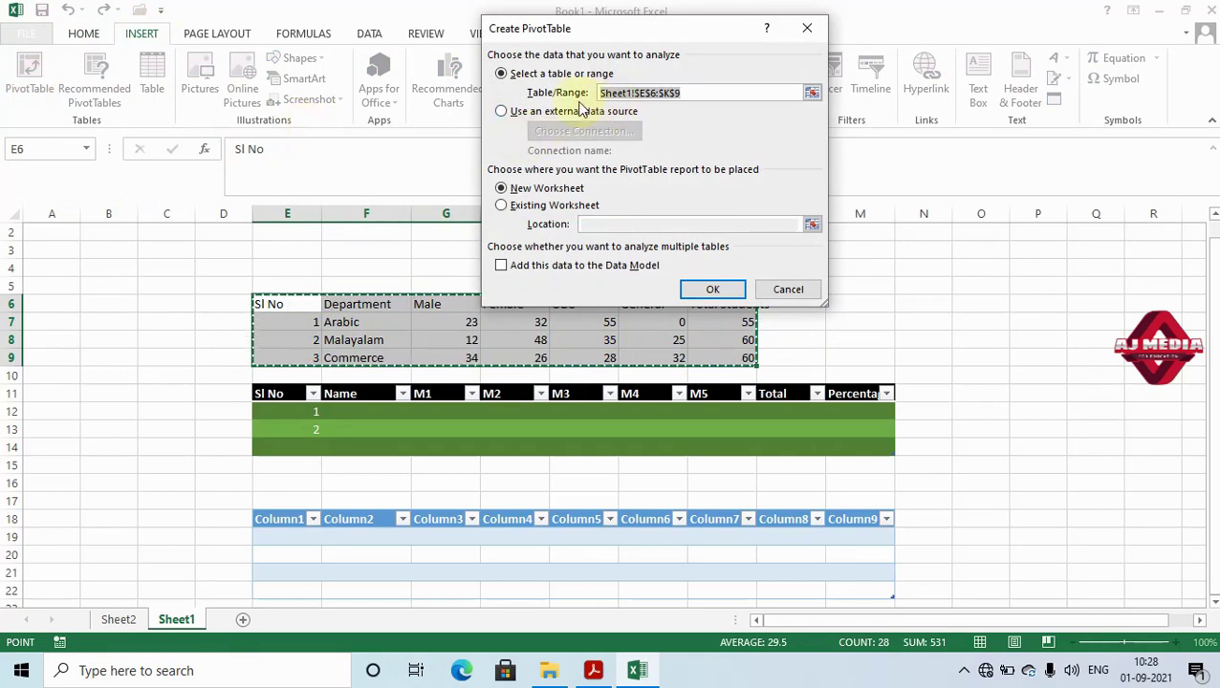
click(694, 96)
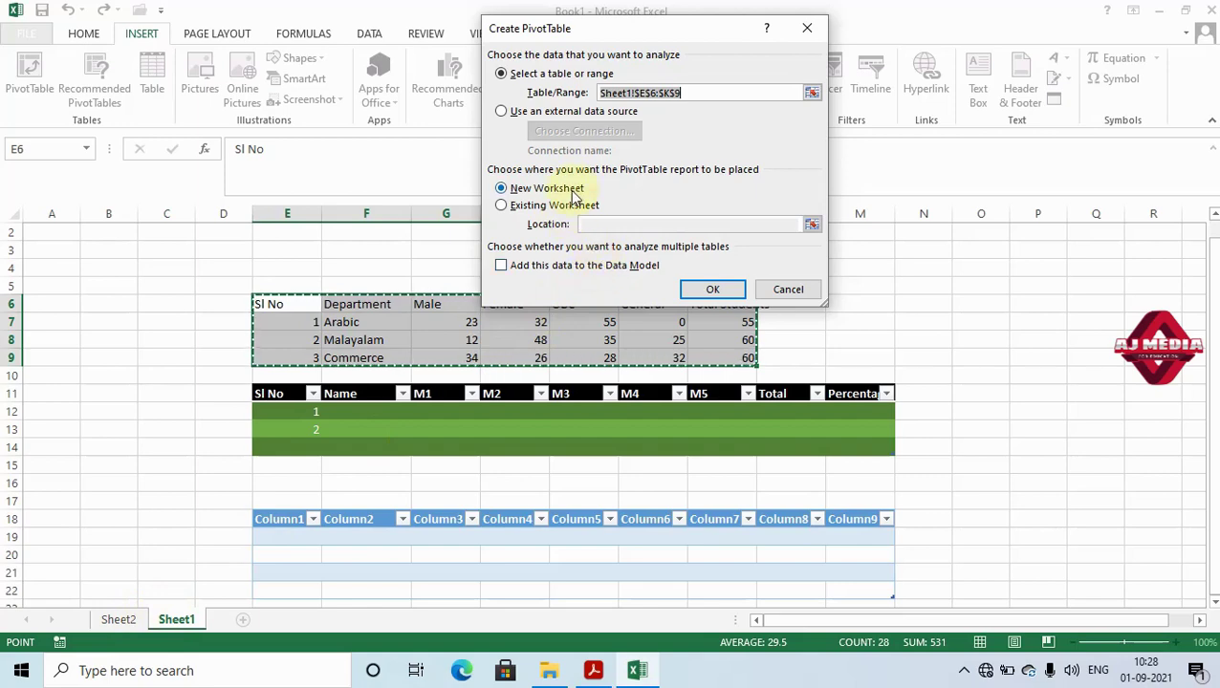
click(713, 291)
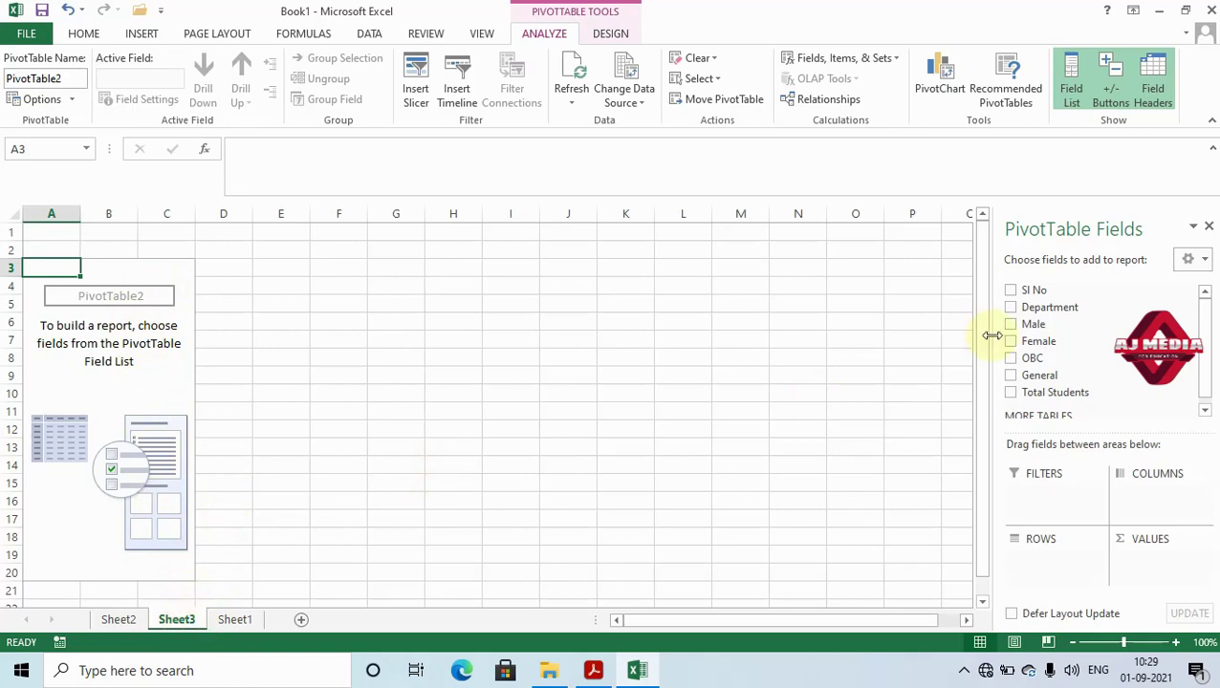
List Department as rows with sums of OBC, General, Male and Female, leaving Total Students out
click(1011, 308)
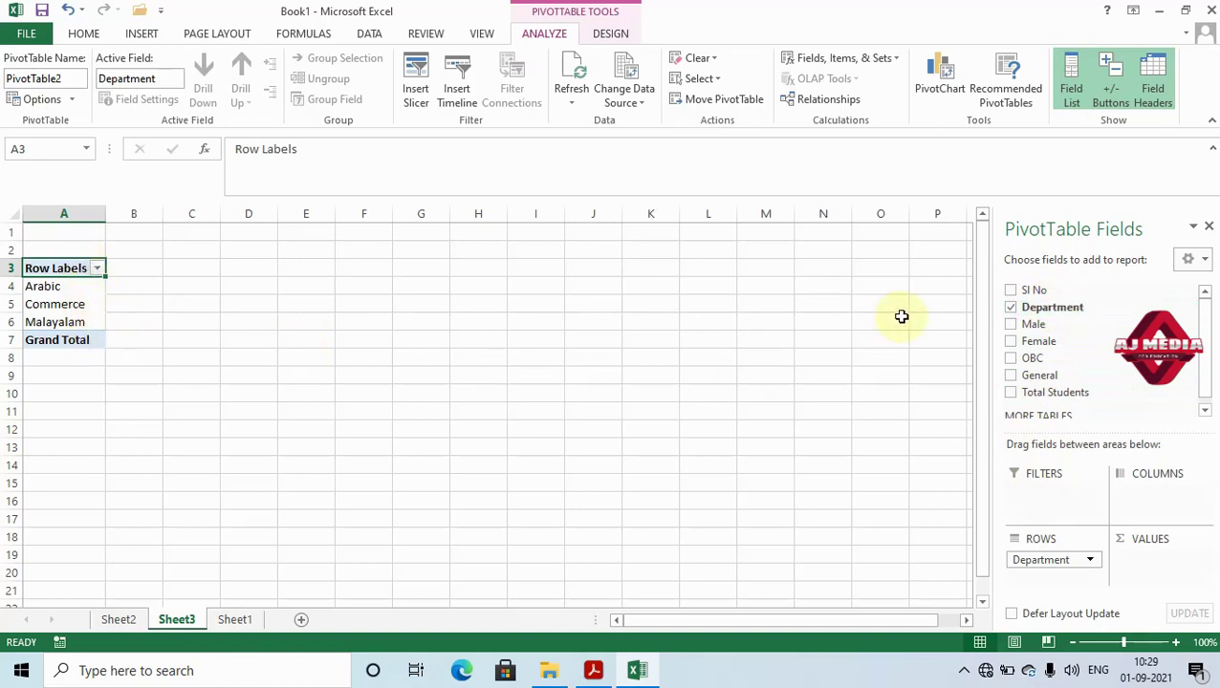
click(1011, 359)
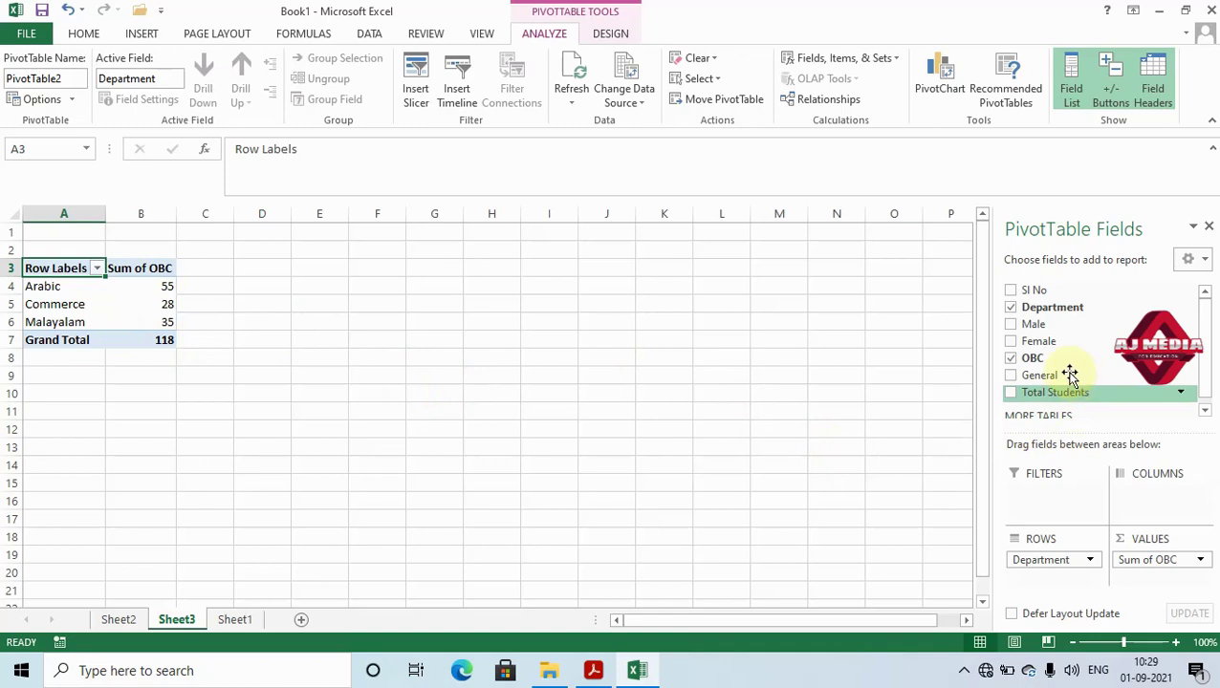
click(1013, 377)
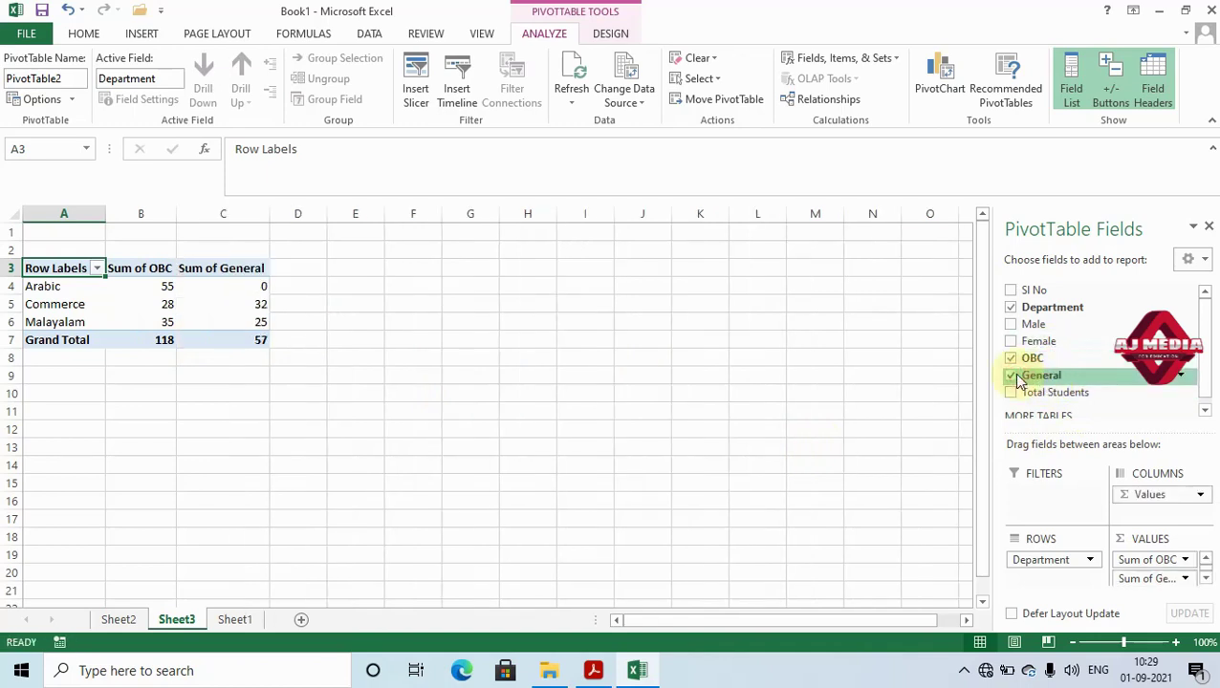
click(1013, 326)
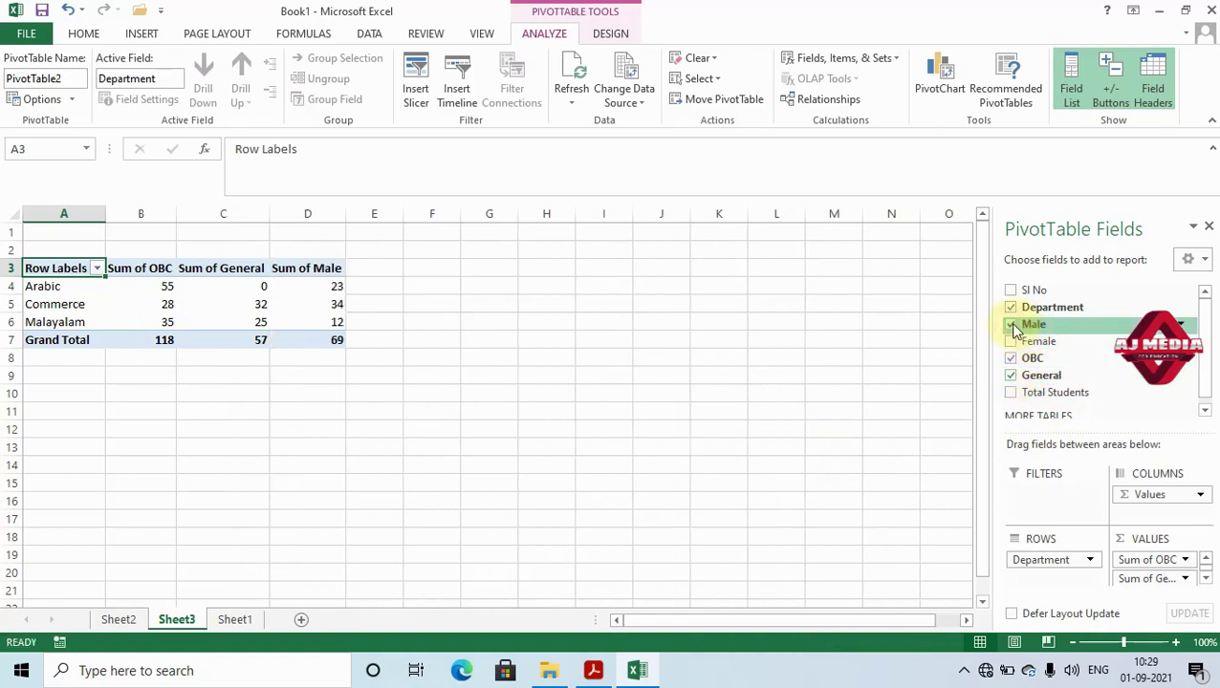
click(1011, 342)
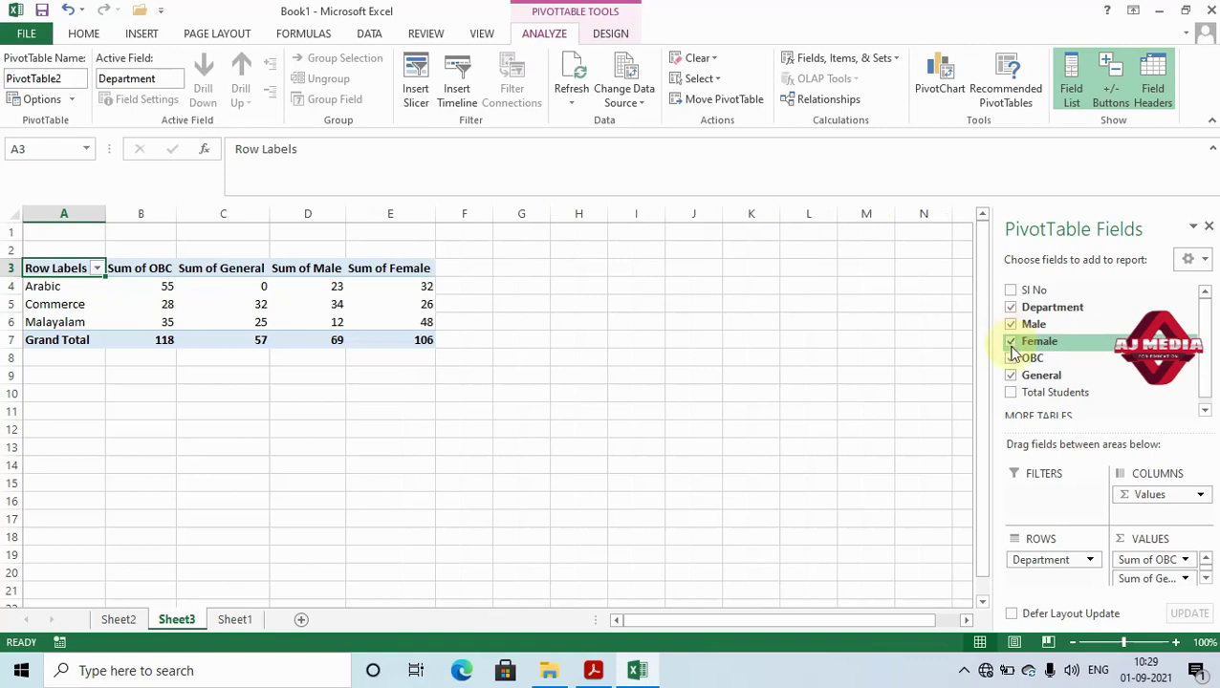
click(1011, 393)
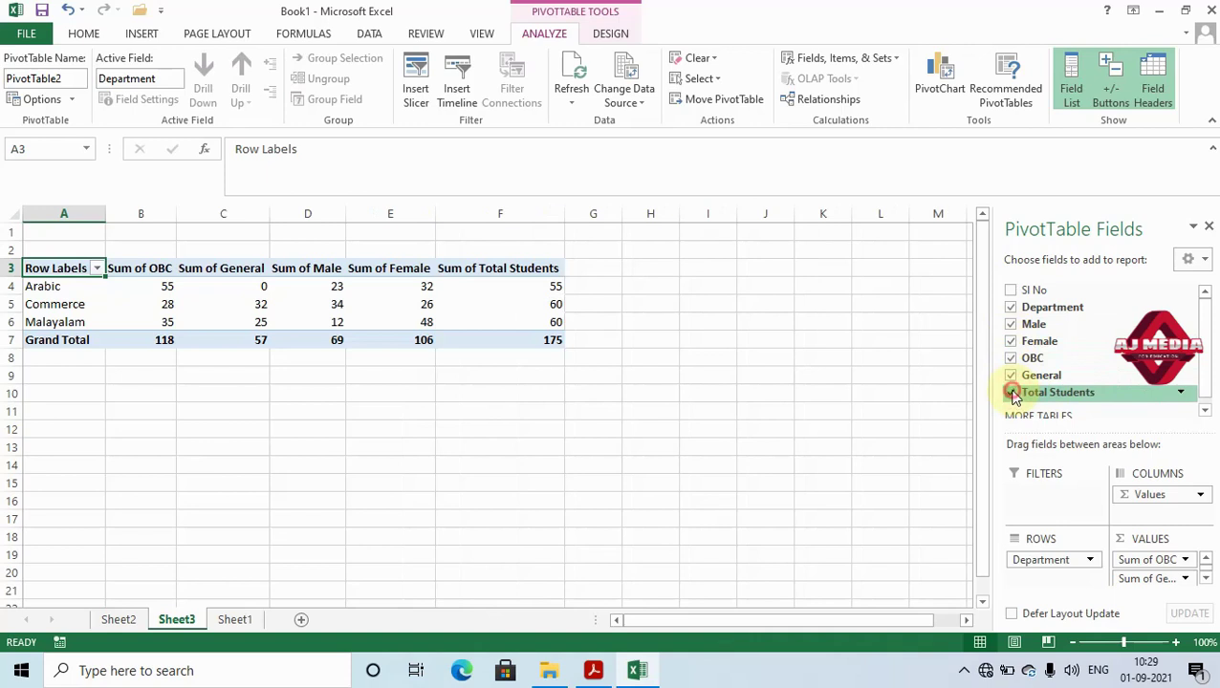
click(1011, 393)
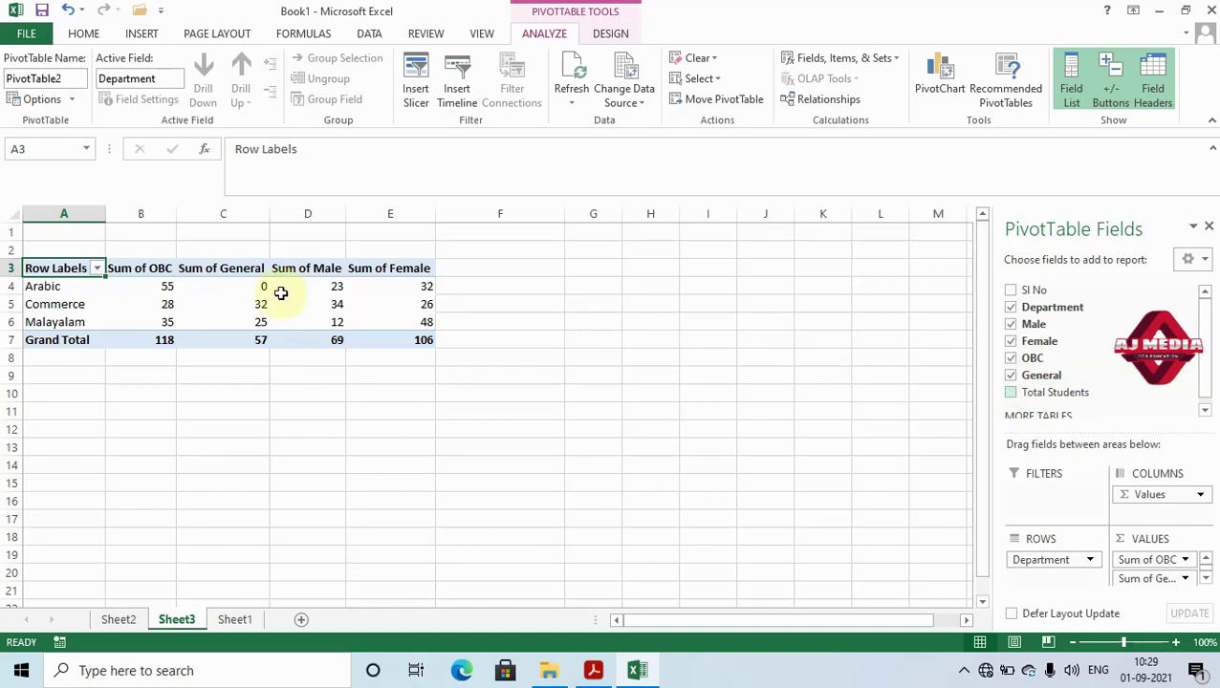
click(98, 270)
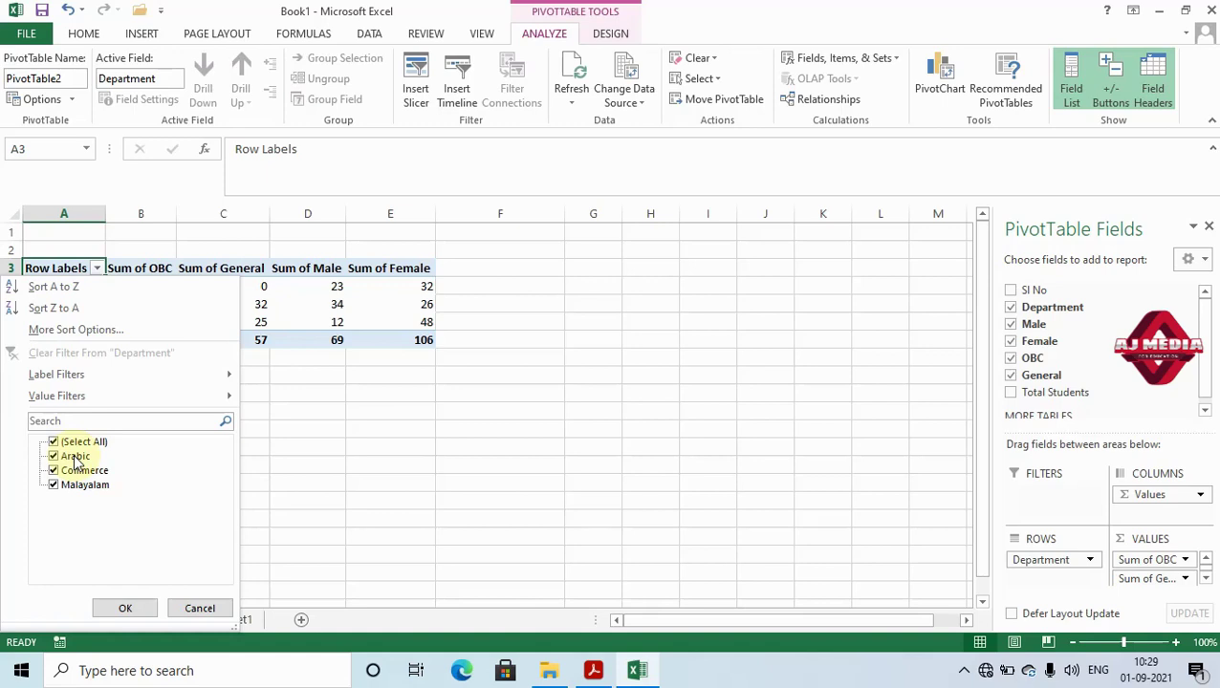
Filter the PivotTable's department rows to show only Arabic
click(54, 443)
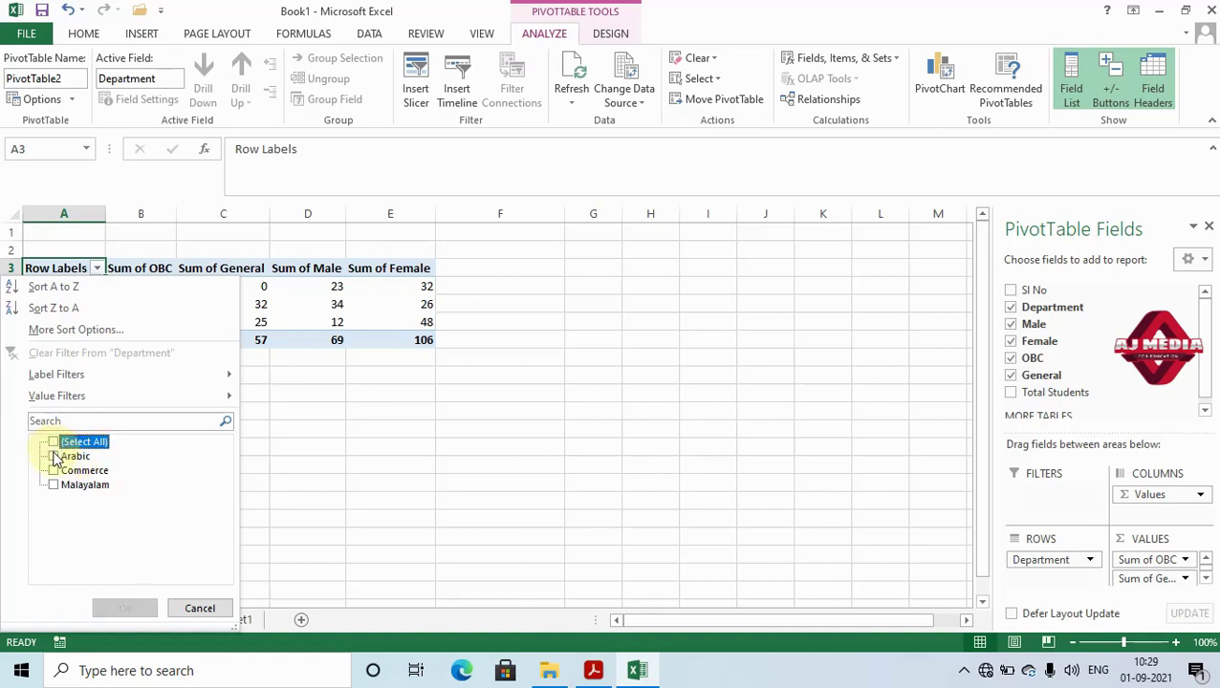
click(54, 457)
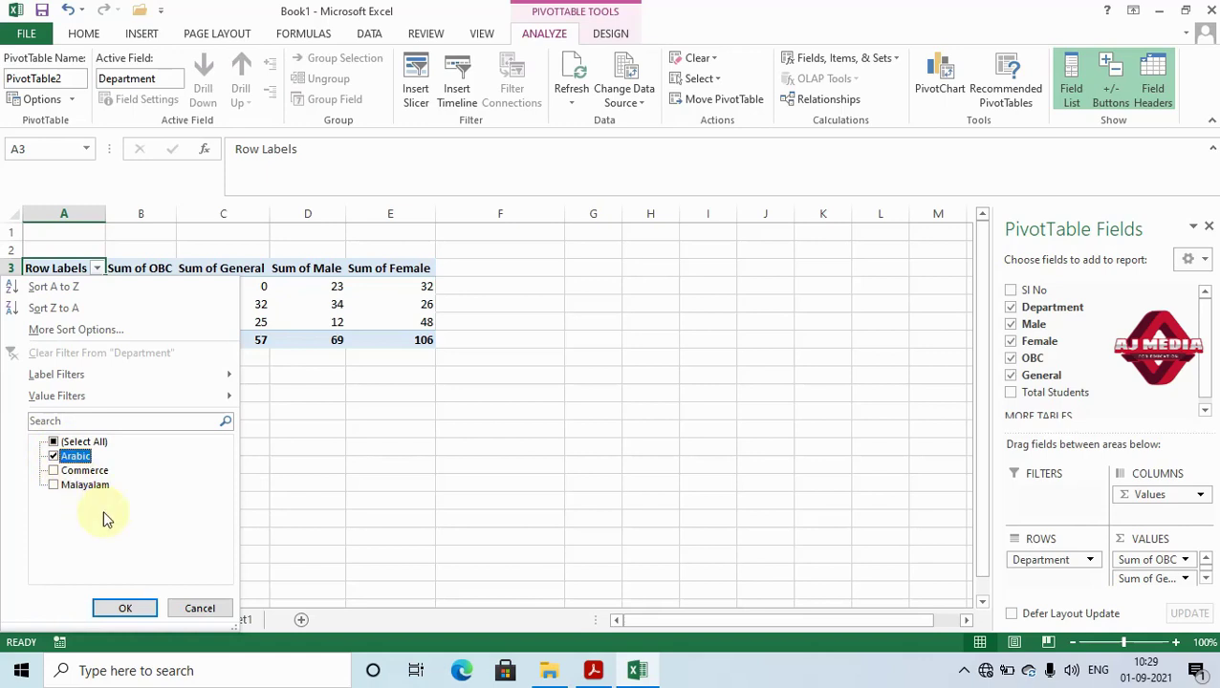
click(124, 608)
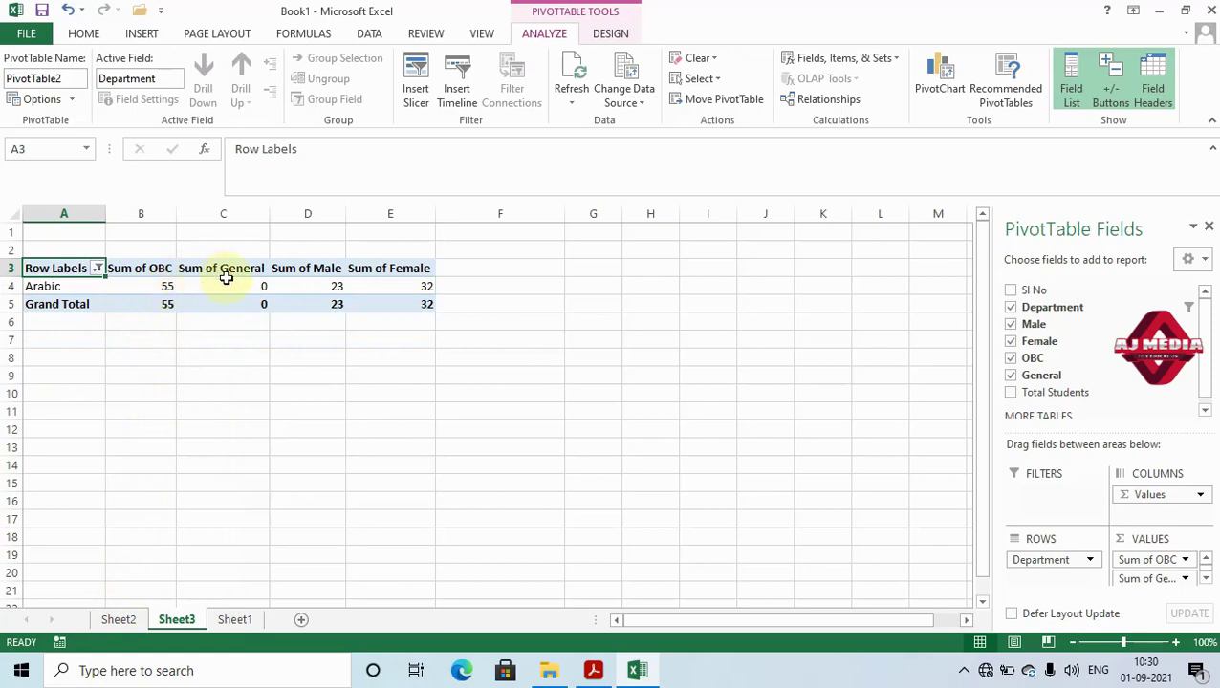
Switch the department filter to Commerce only, then select the pivot table A3:E6
mouse_move(262, 284)
mouse_move(318, 280)
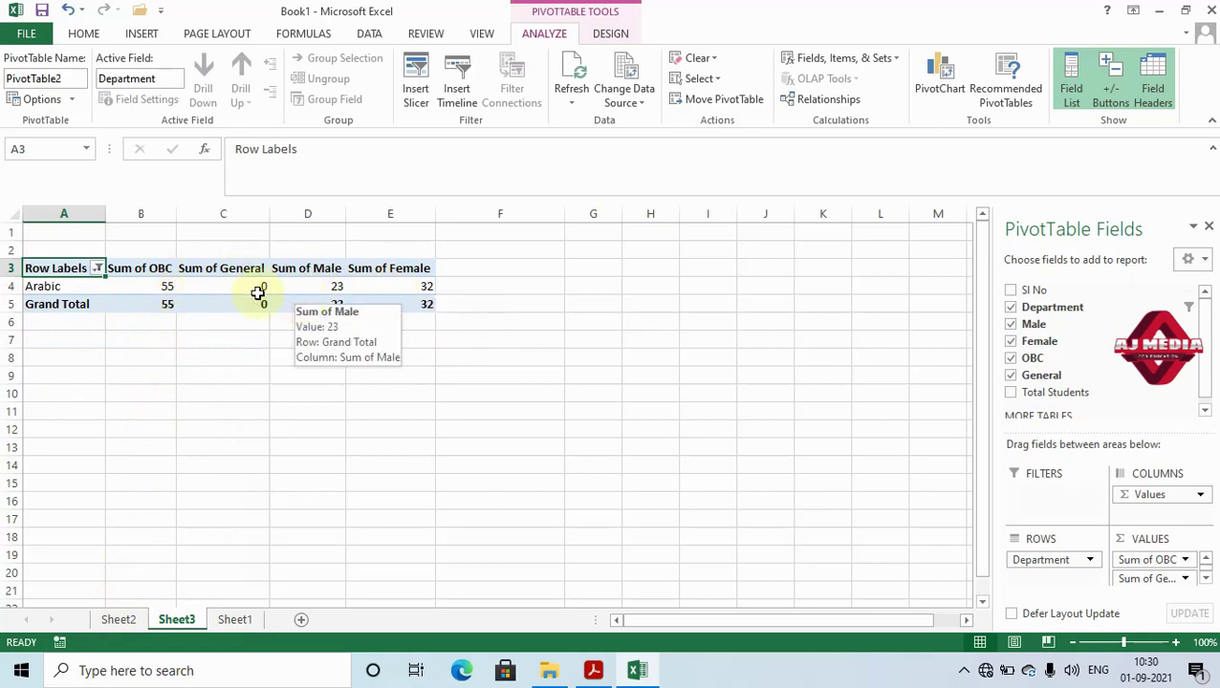
mouse_move(151, 285)
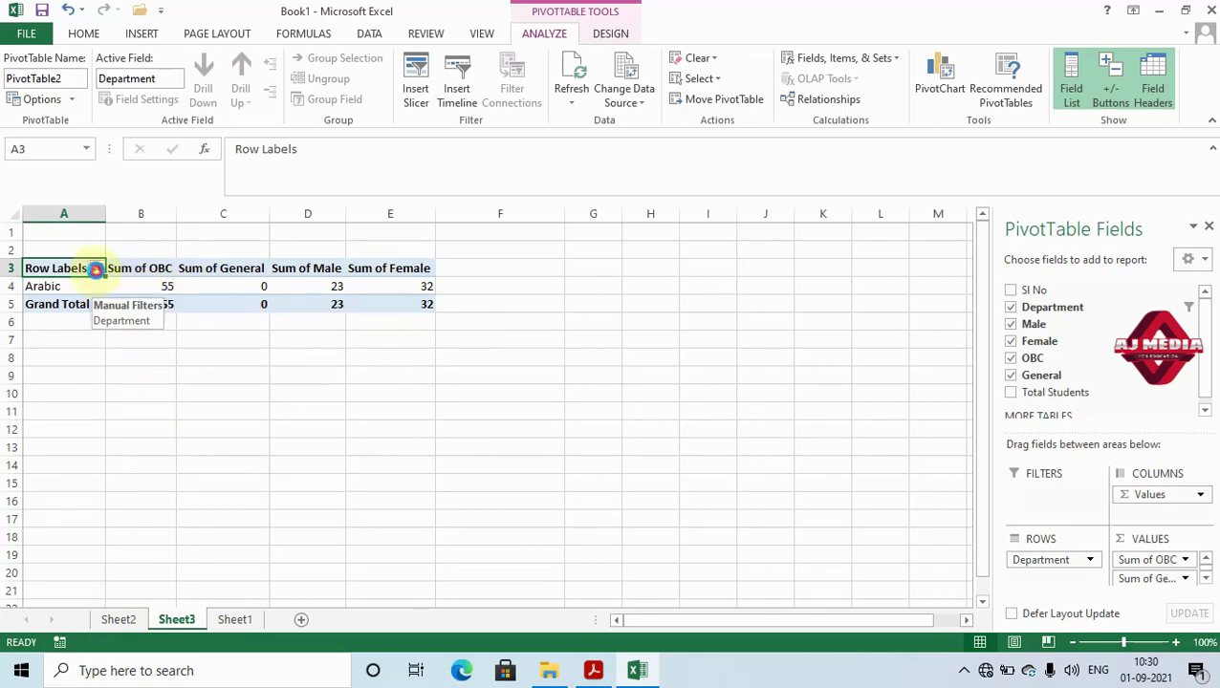
click(97, 268)
click(54, 456)
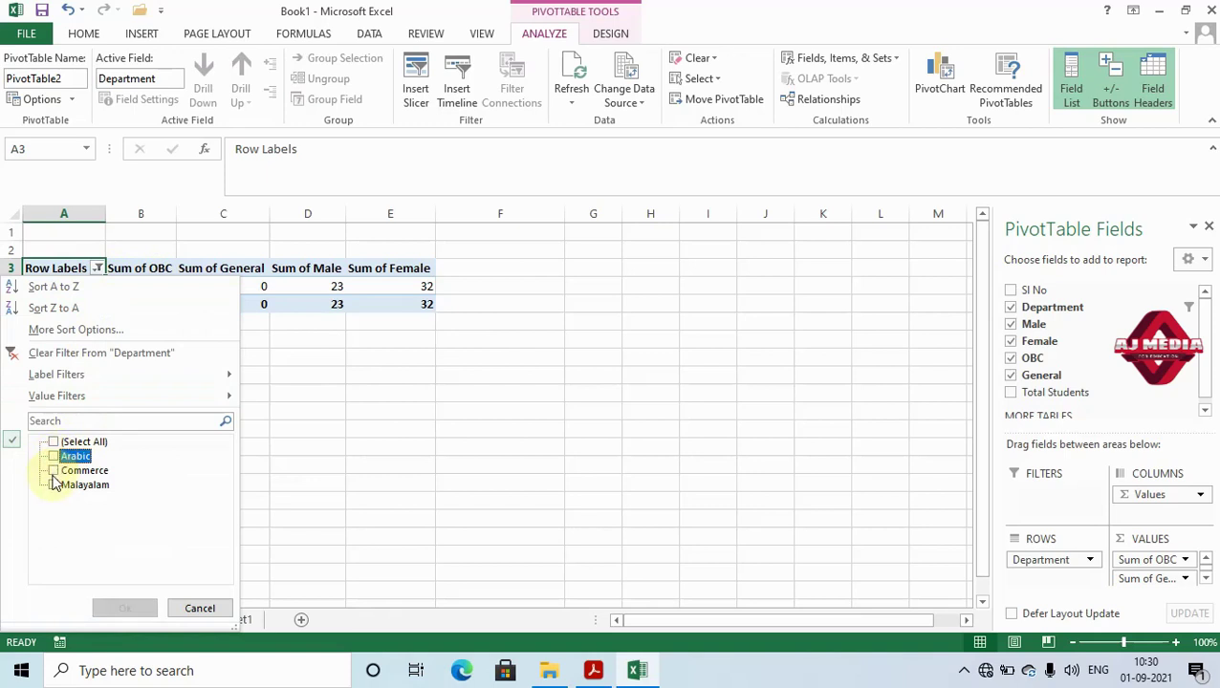
click(53, 471)
click(125, 609)
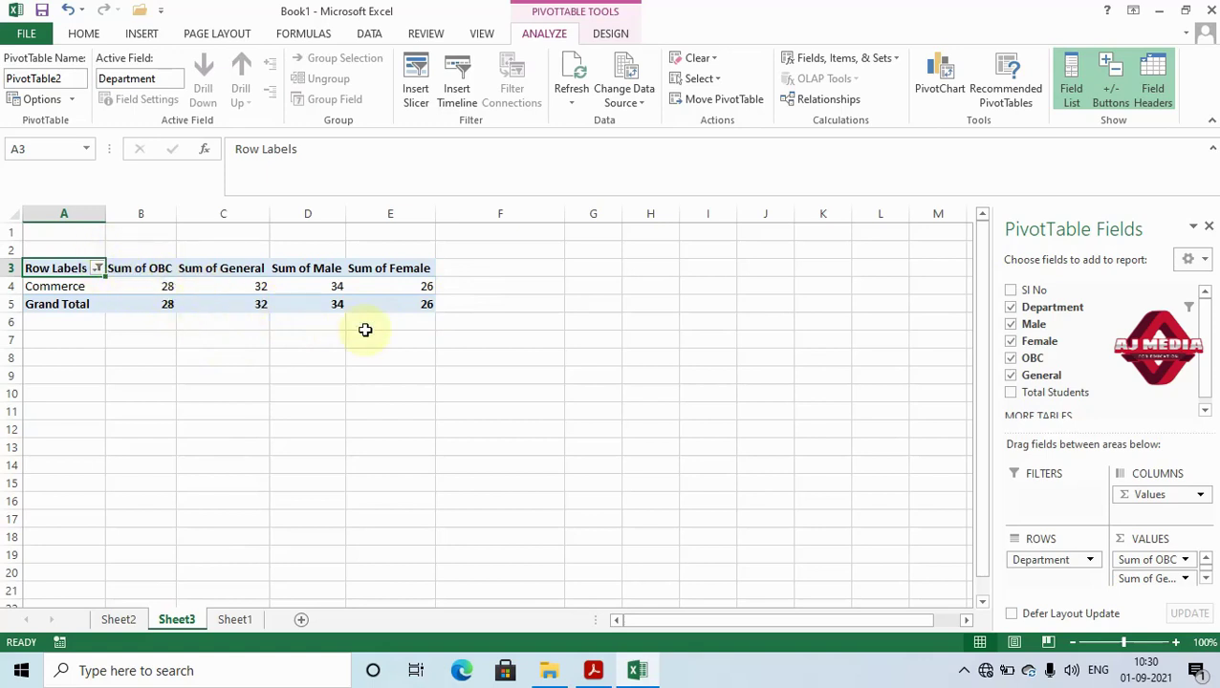
click(455, 338)
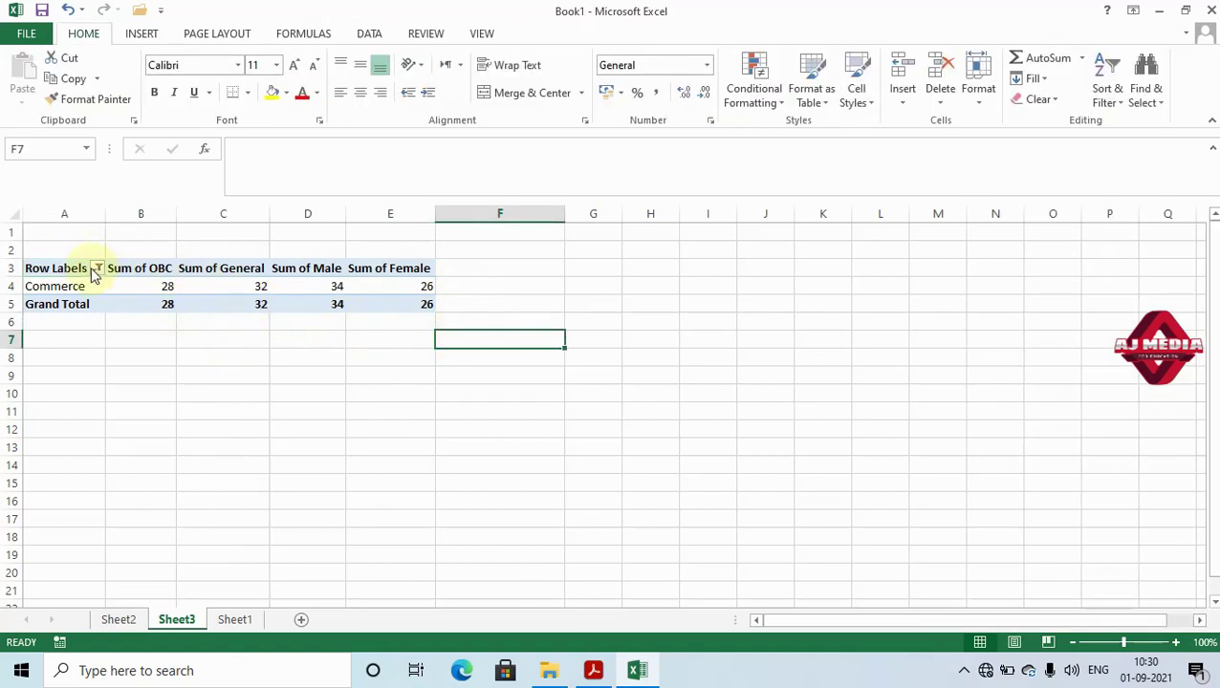
drag(71, 263, 392, 319)
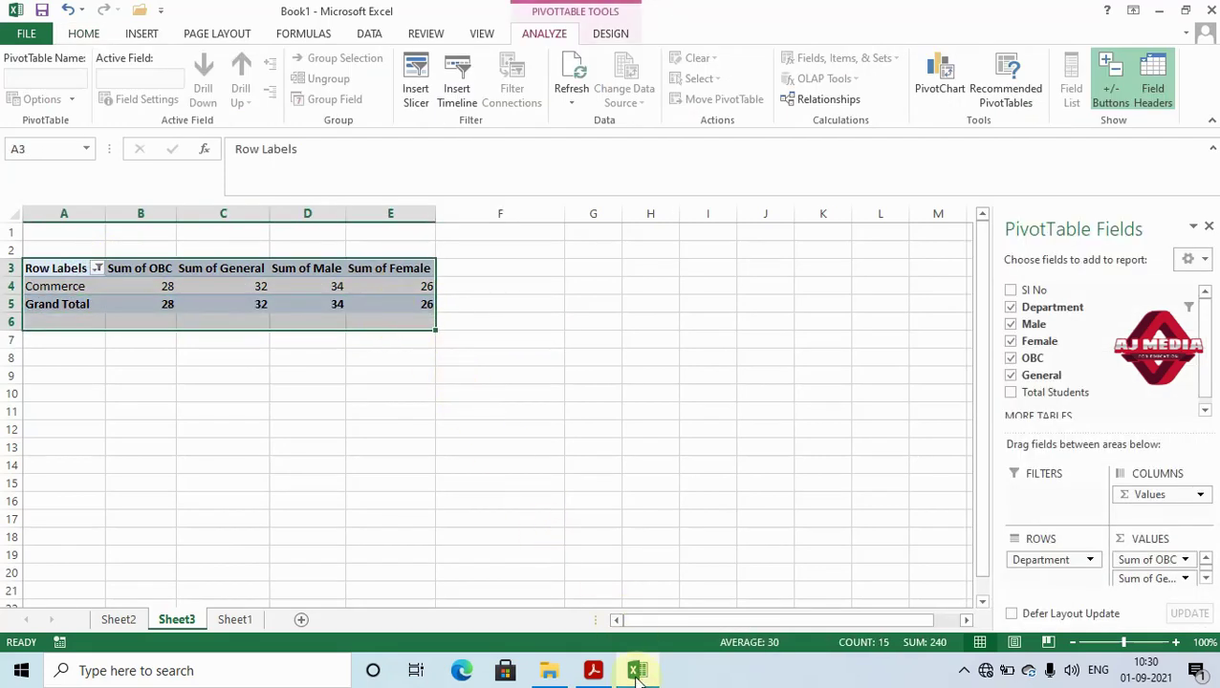
mouse_move(604, 676)
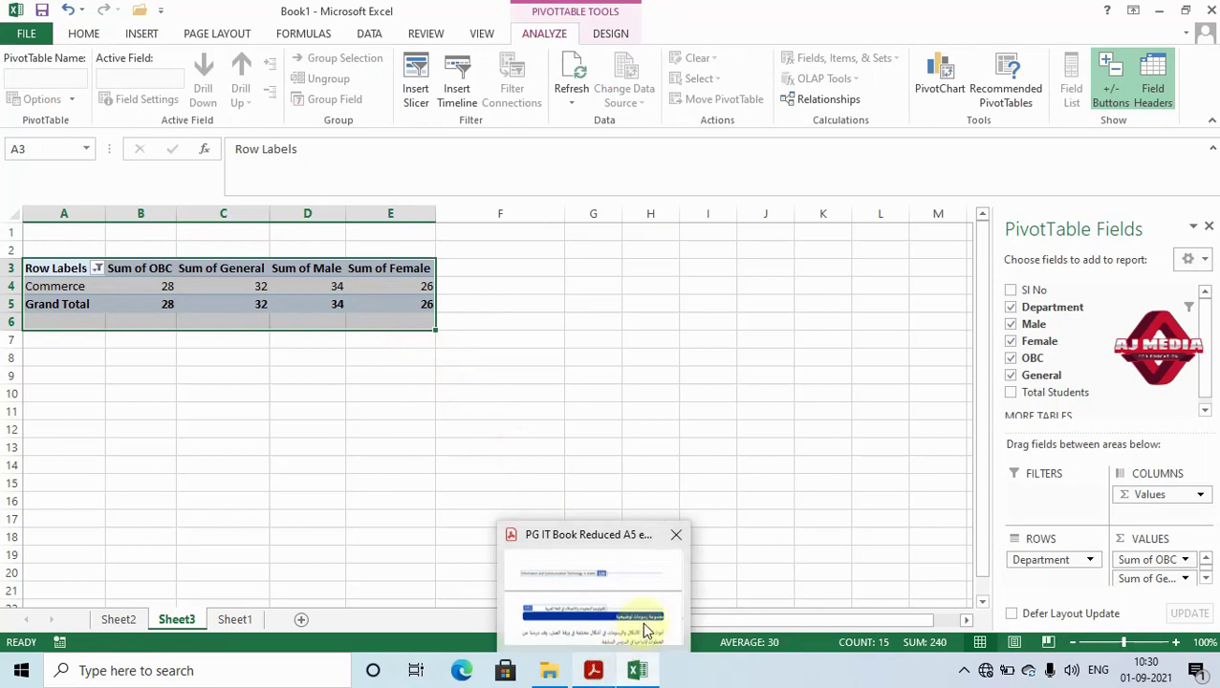
click(645, 633)
mouse_move(871, 450)
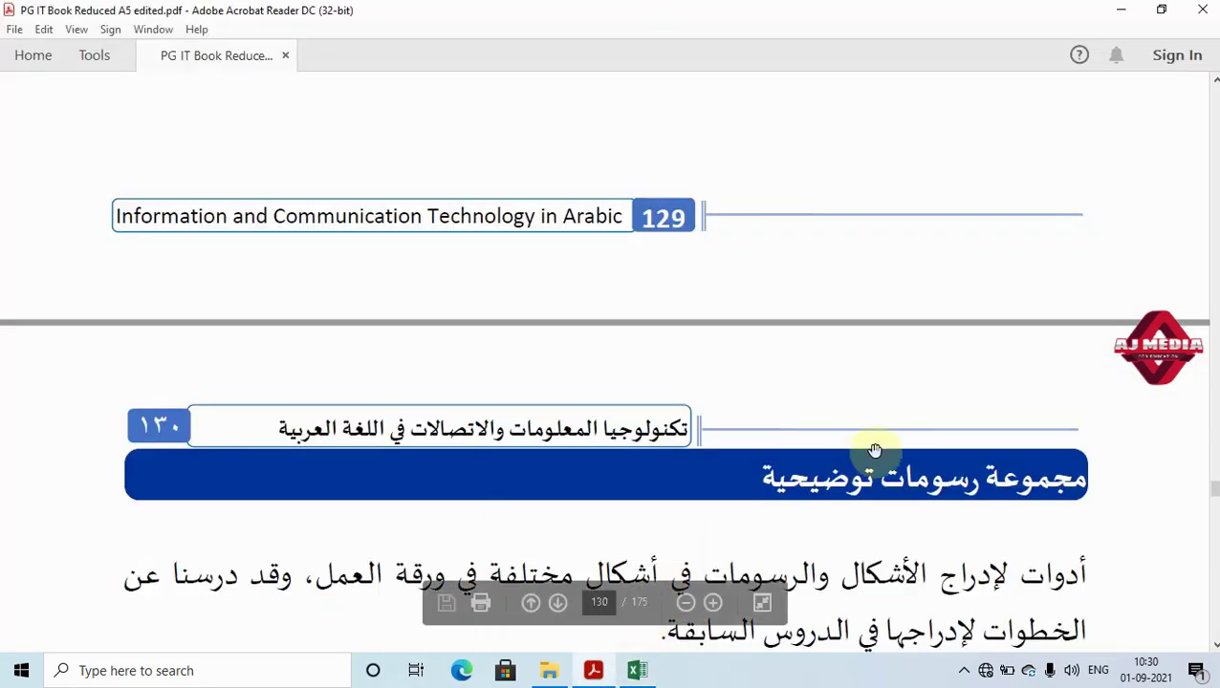
click(636, 671)
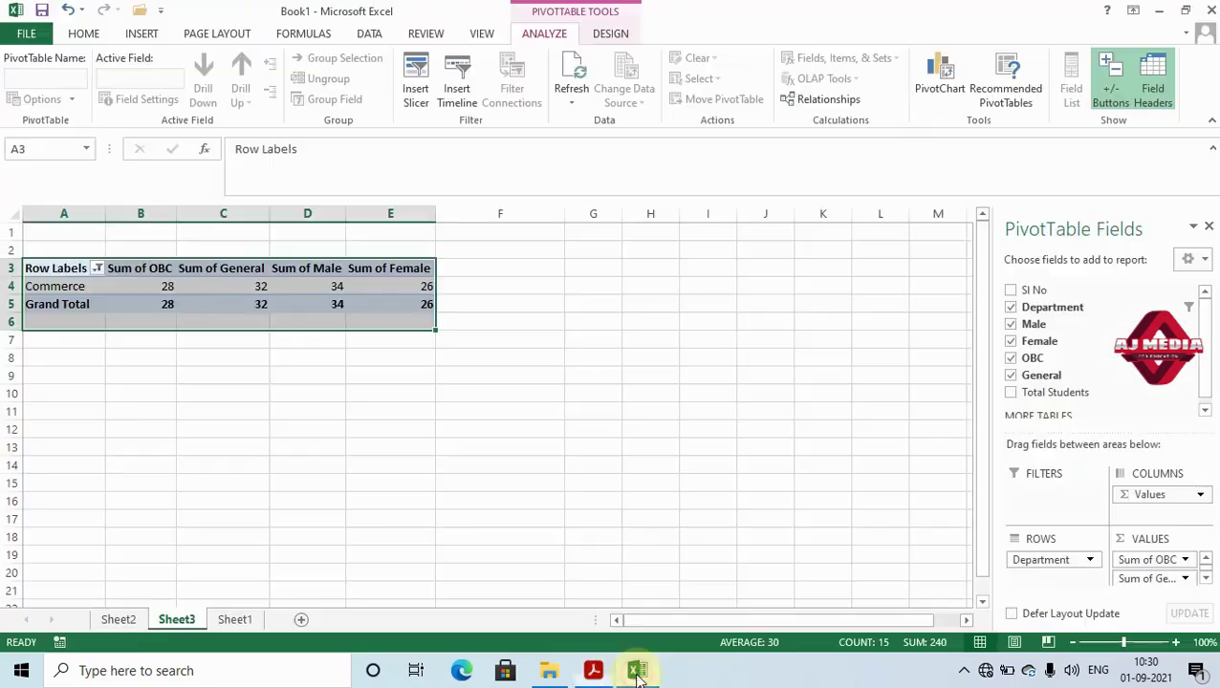
click(143, 34)
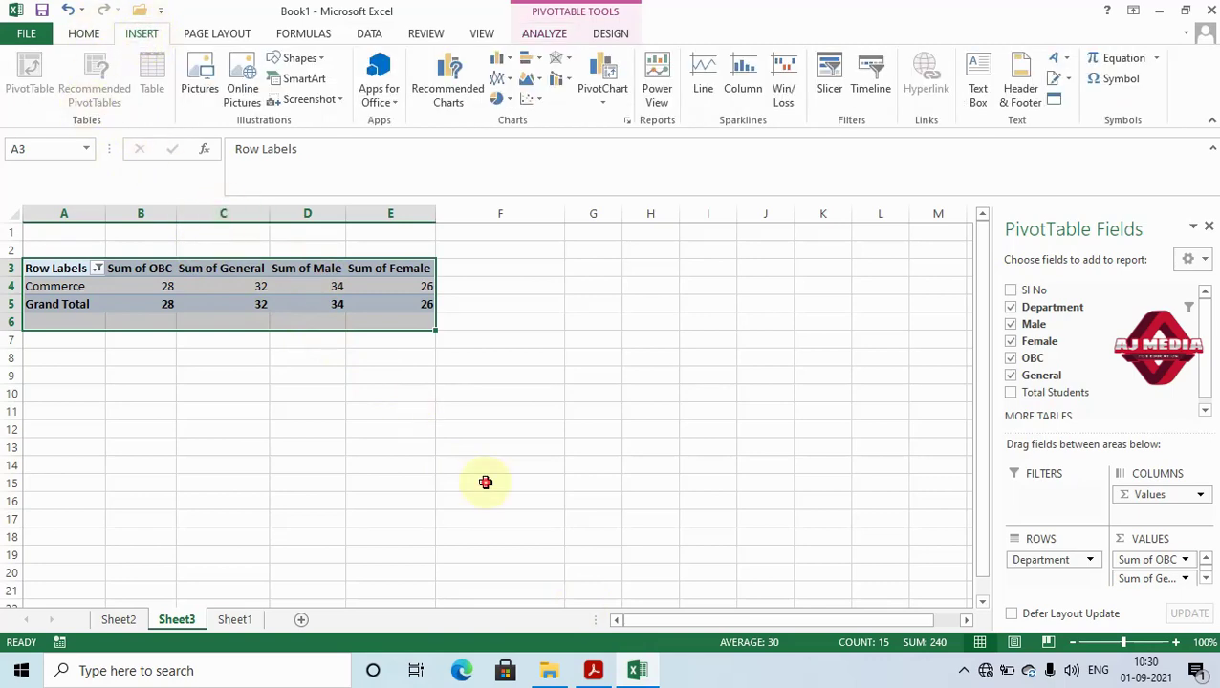
From Sheet1, insert a blank Recommended PivotTable and close its field list
click(485, 481)
click(234, 619)
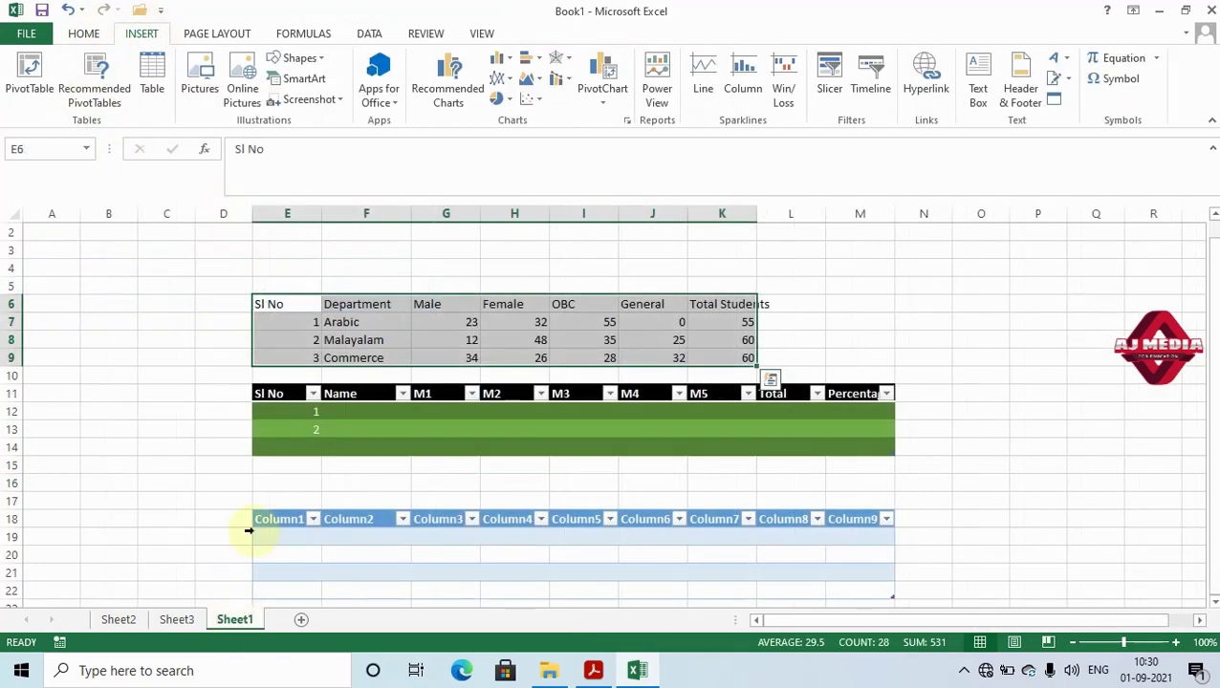
click(199, 358)
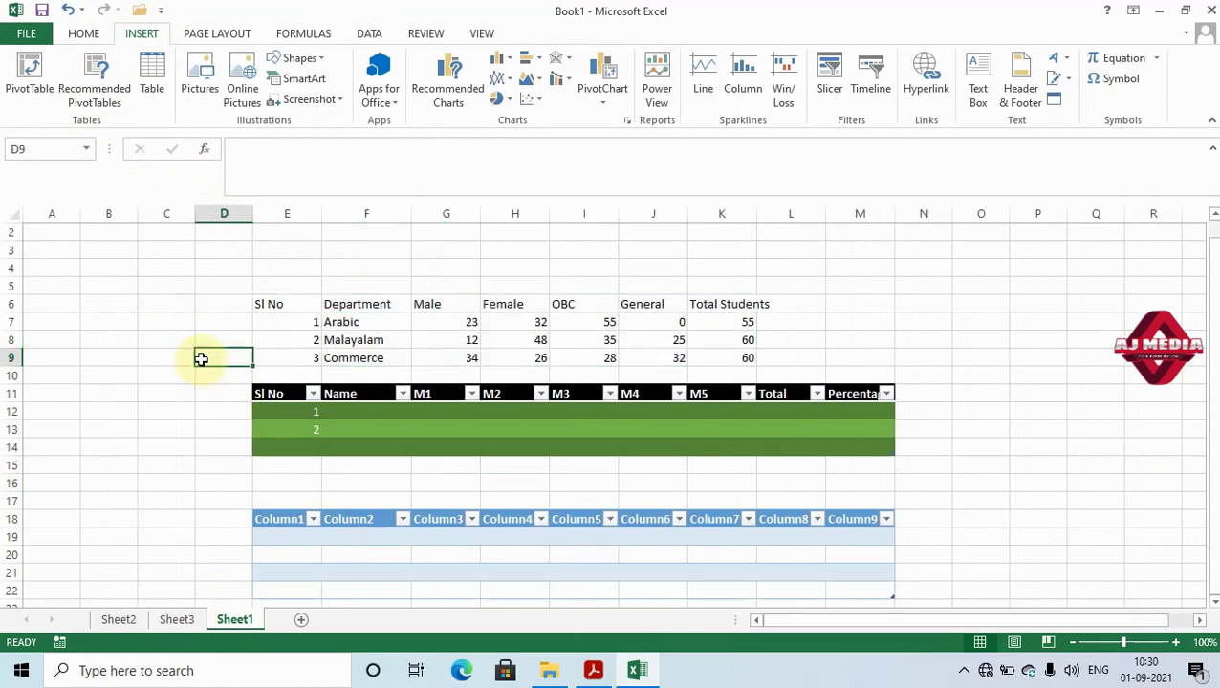
click(94, 93)
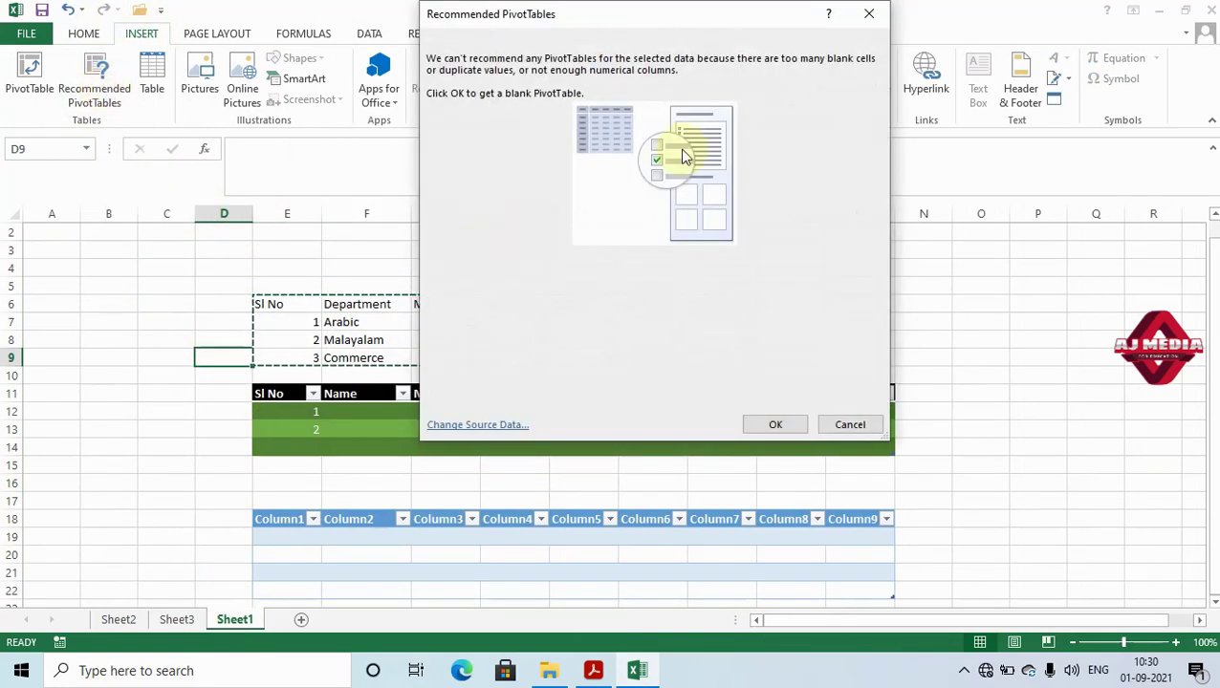
click(776, 428)
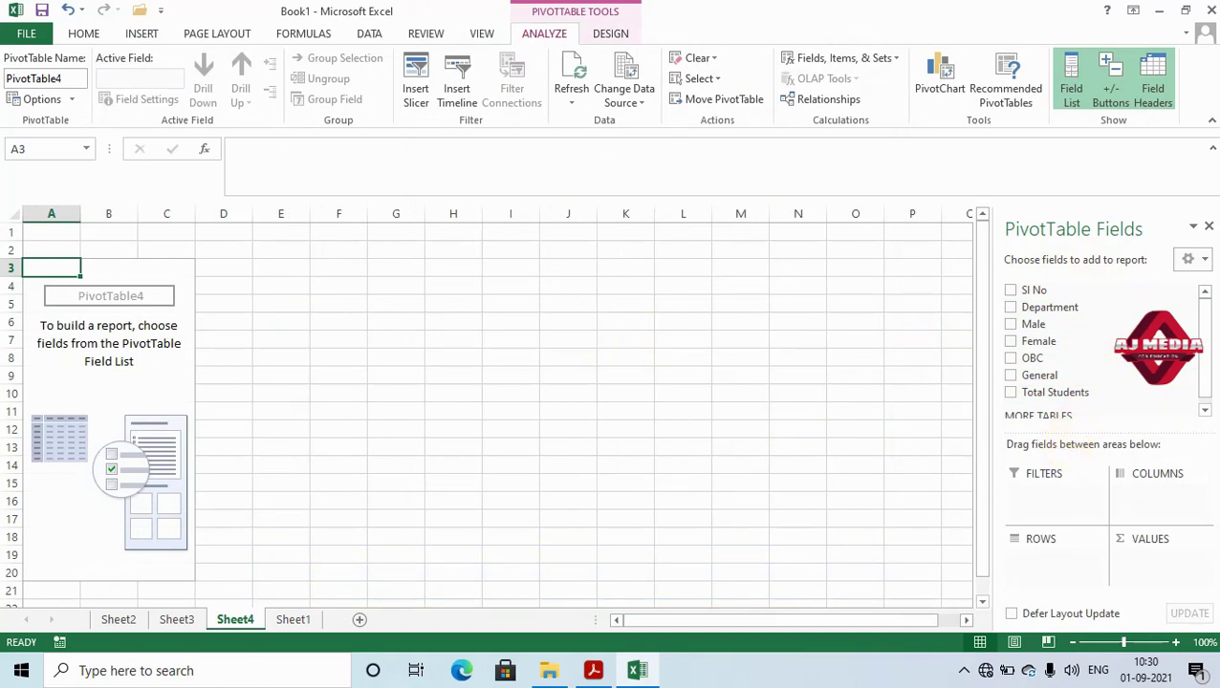
click(1209, 228)
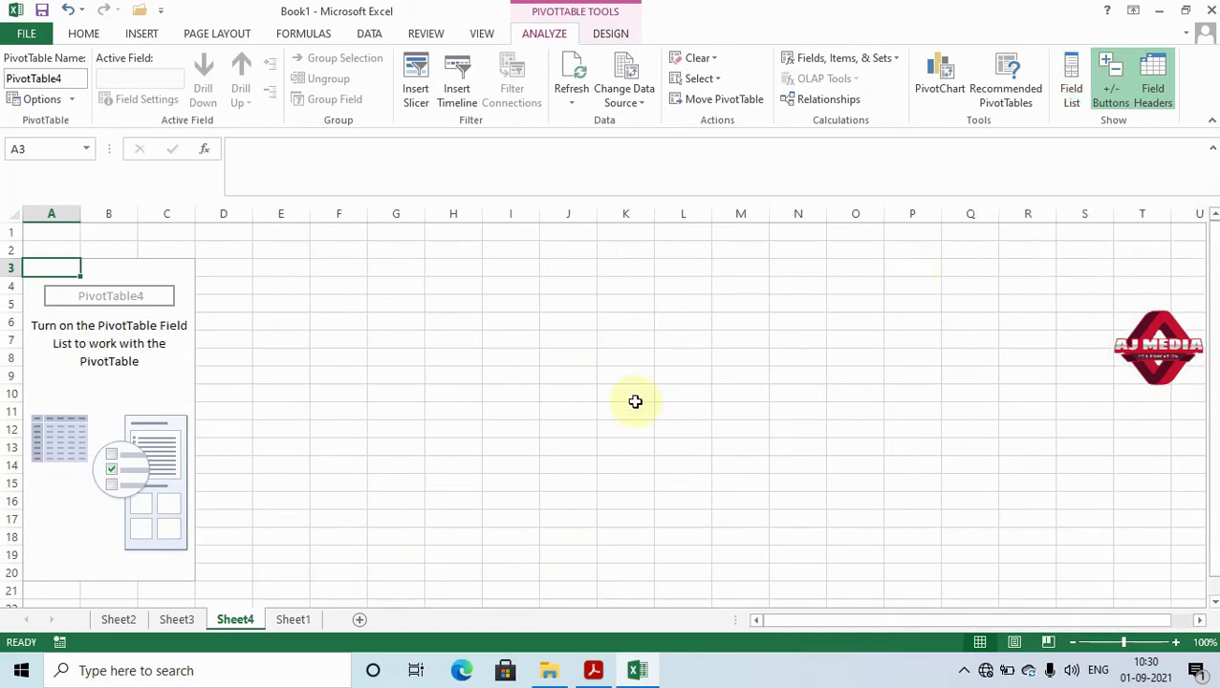
Delete the unwanted Sheet4 holding the empty PivotTable and return to Sheet1
right_click(245, 621)
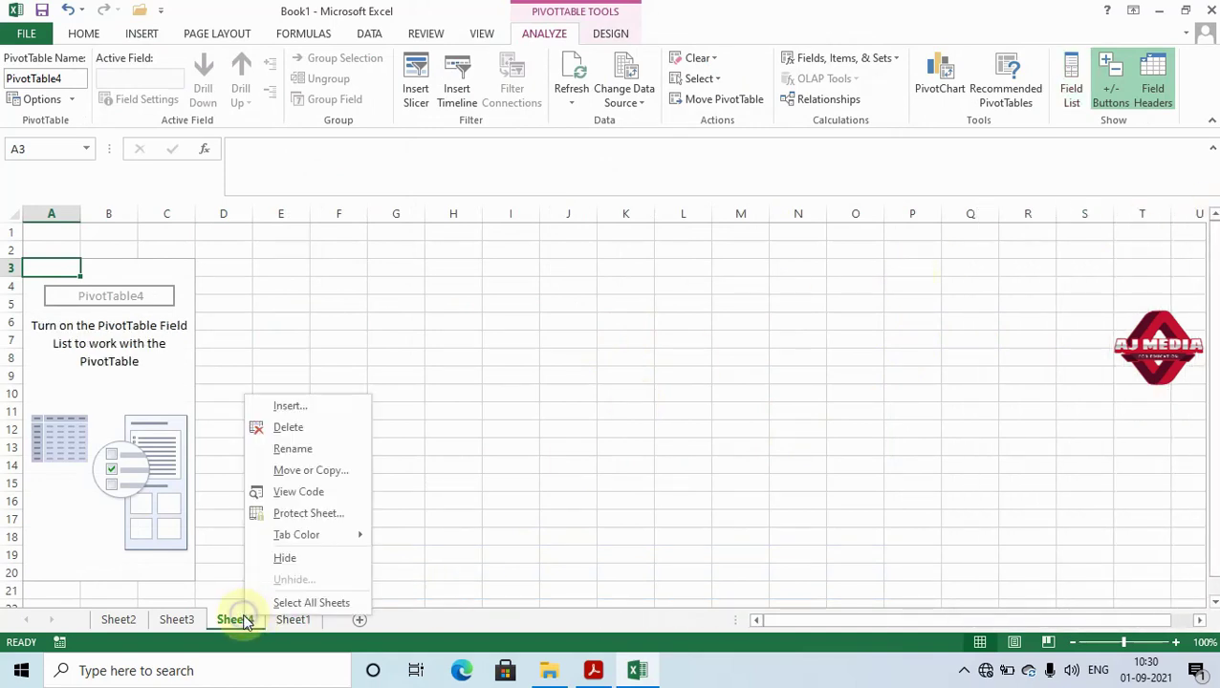
click(308, 430)
click(587, 382)
click(182, 300)
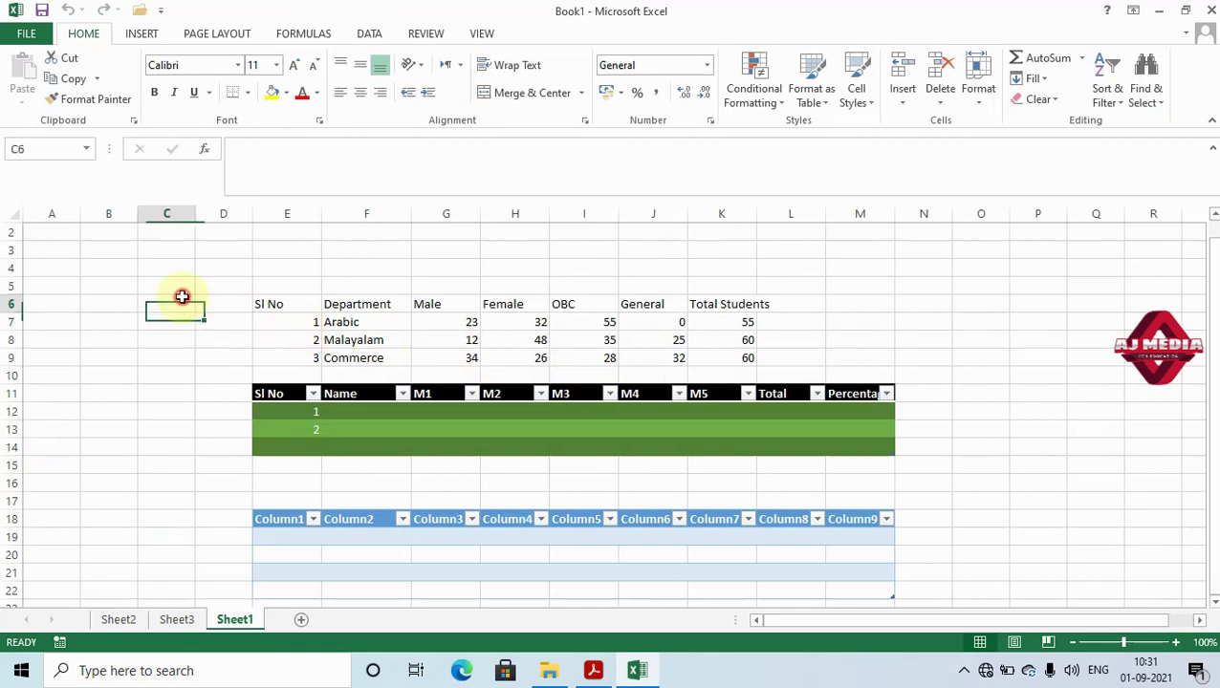
Select the department table E6:K9 on Sheet1 with the Insert tab showing
click(275, 303)
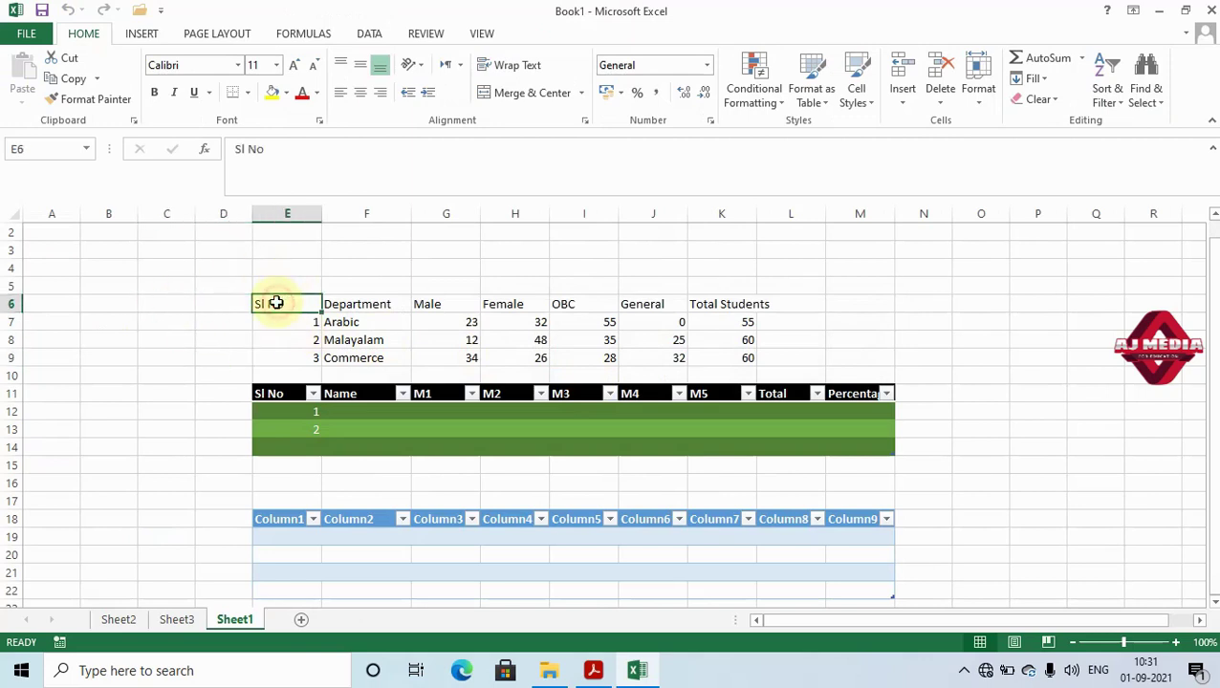
click(153, 36)
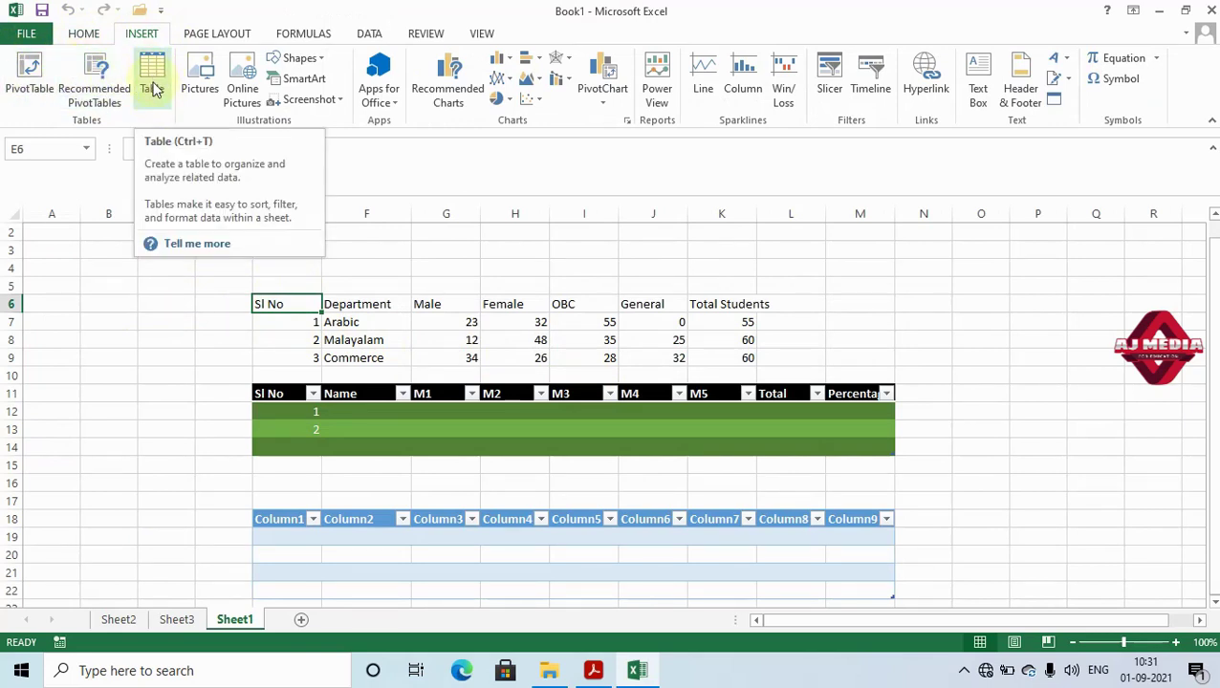
click(203, 343)
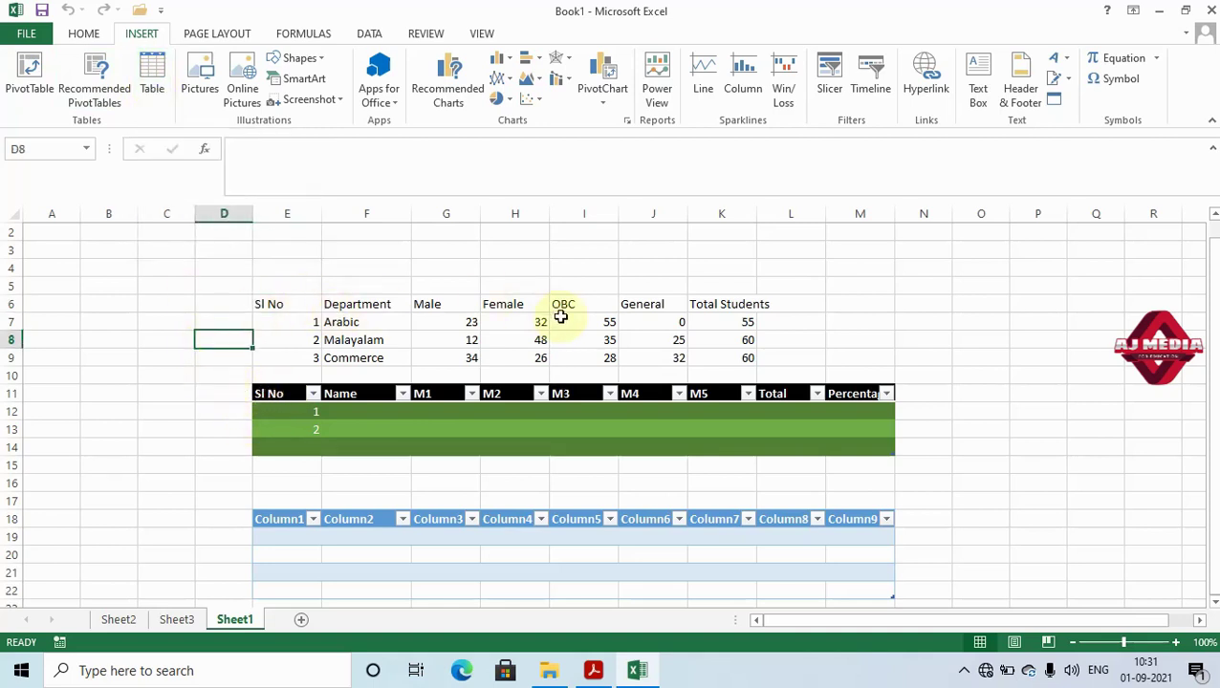
drag(284, 302, 734, 352)
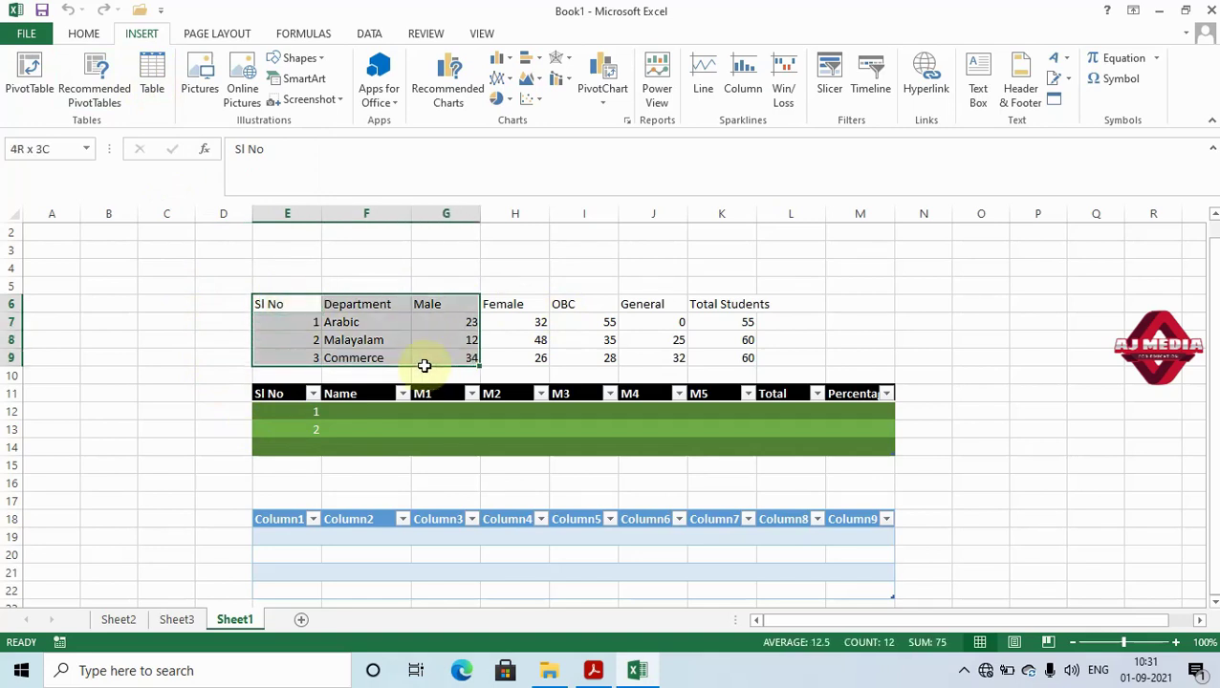
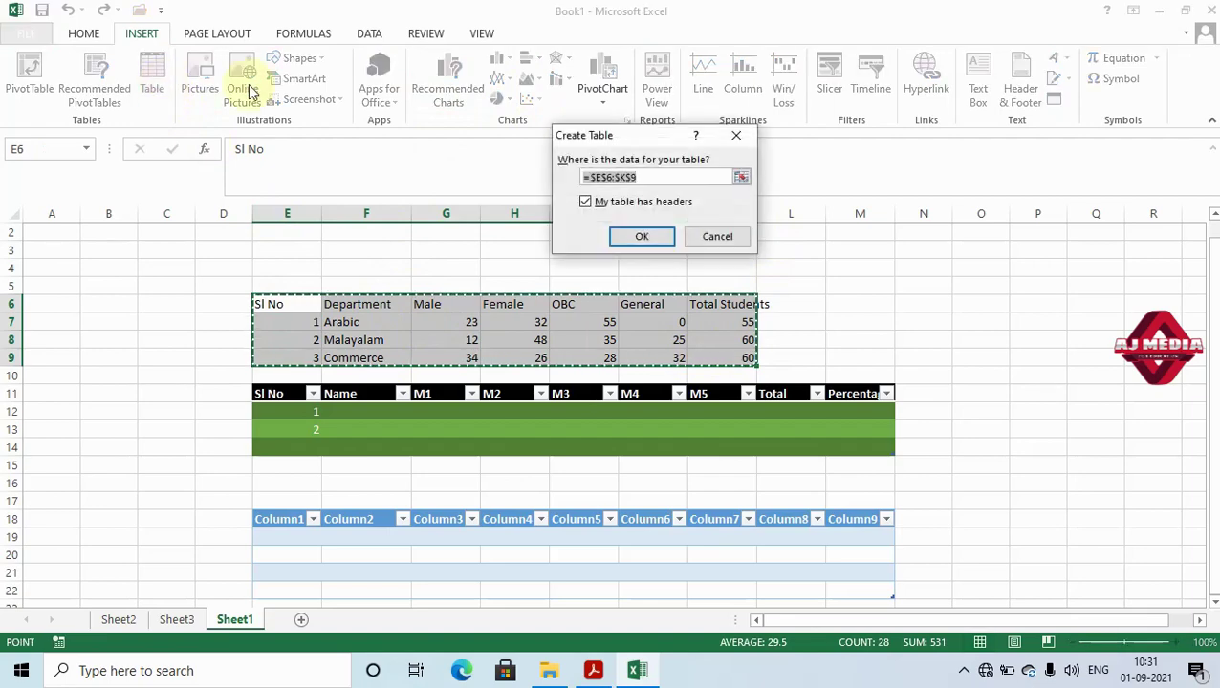
Confirm the E6:K9 table and apply a dark gold style from the Dark table styles
click(645, 237)
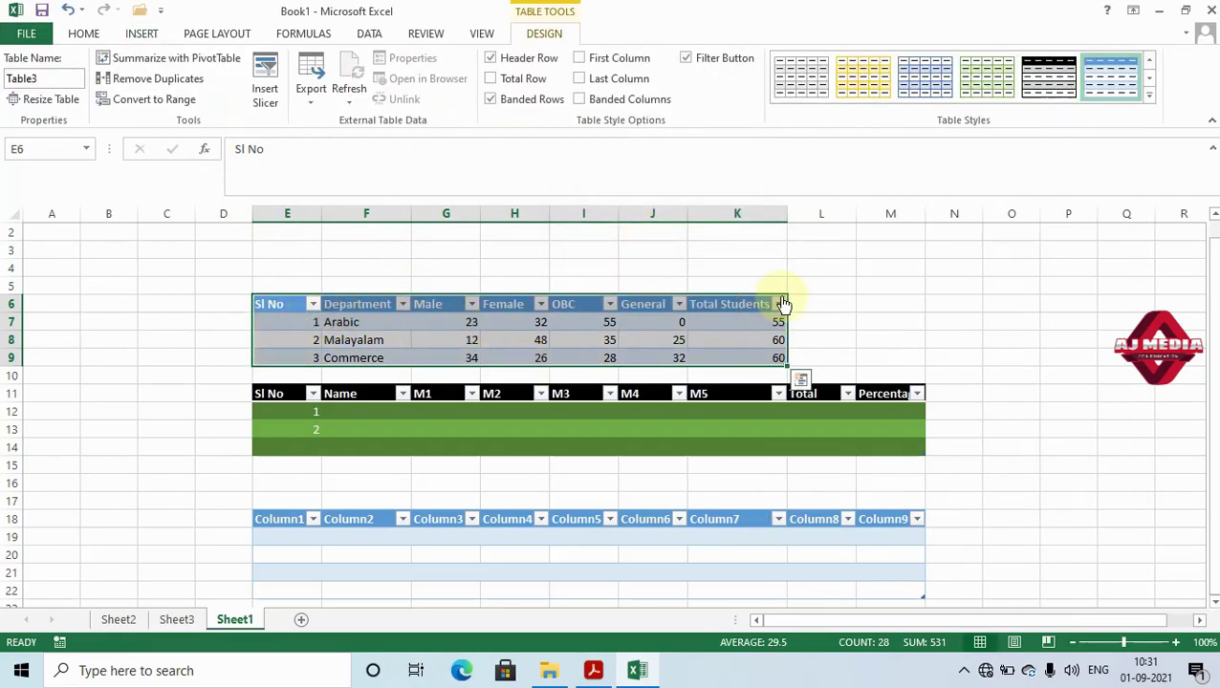
click(1150, 99)
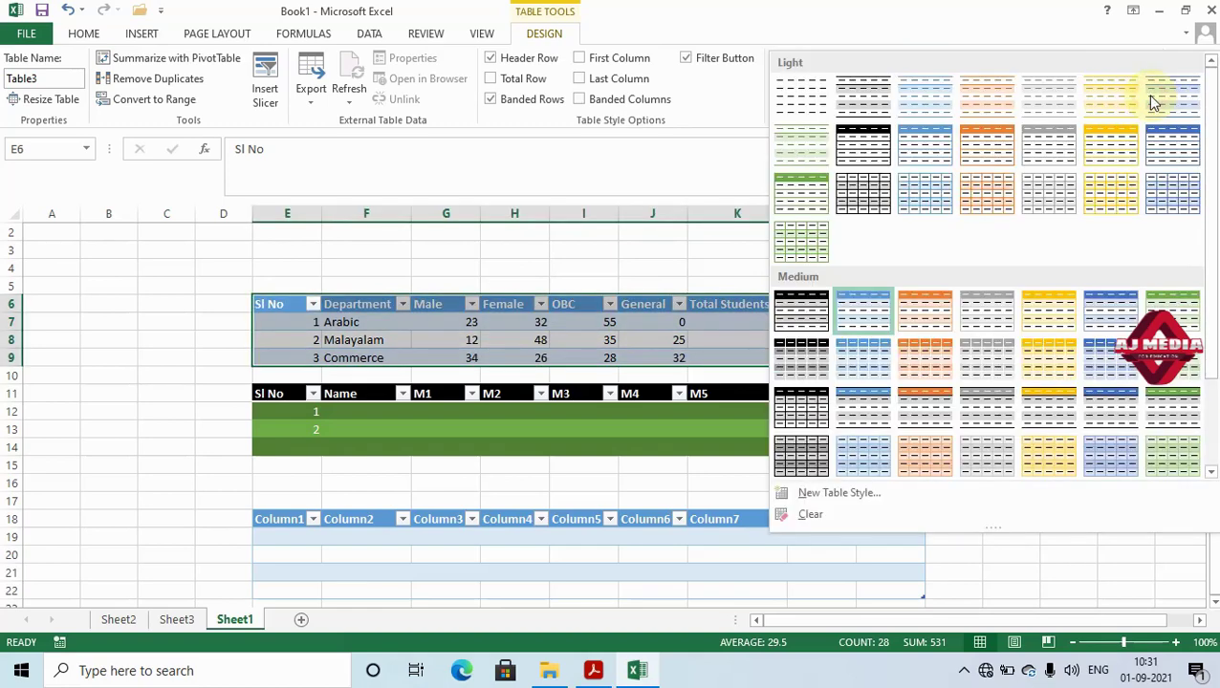
scroll(1210, 411, down, 1)
scroll(1210, 411, down, 1)
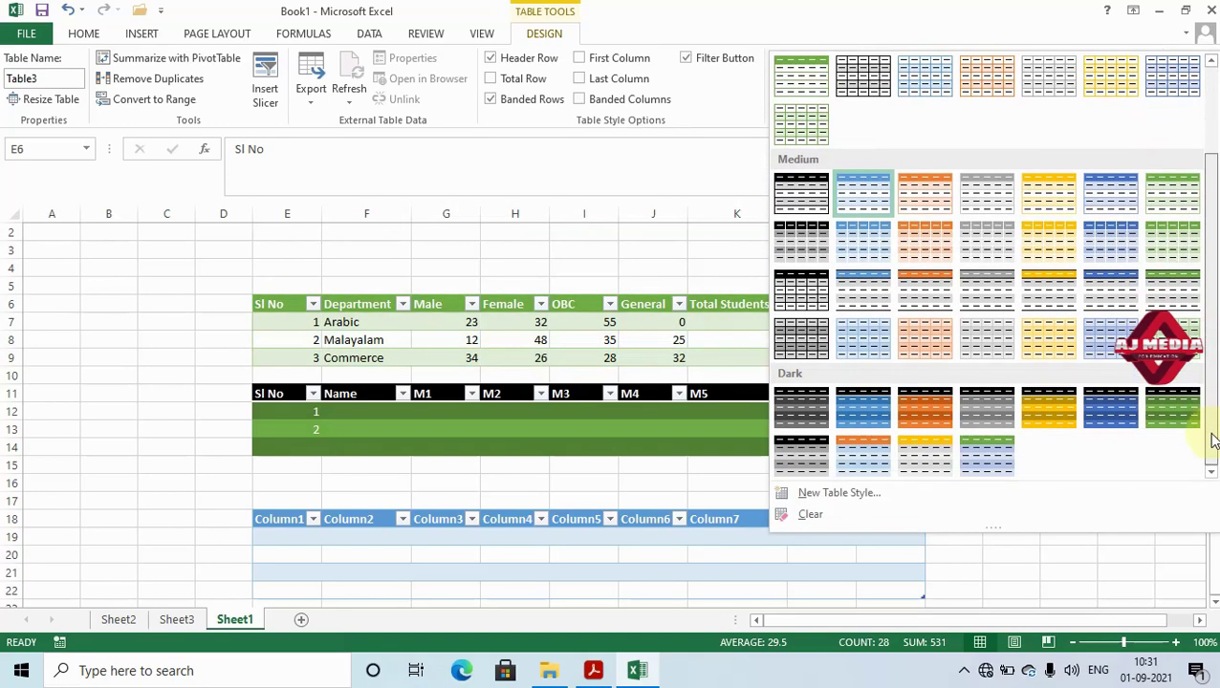
click(1051, 409)
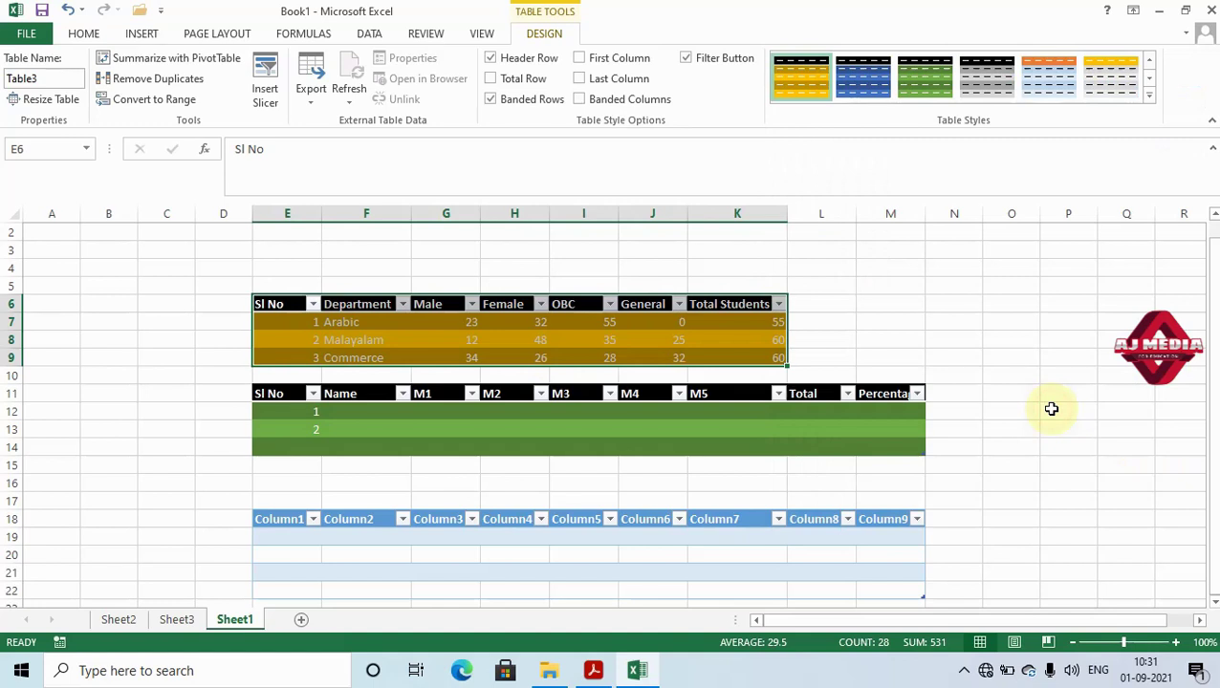
Review the styled department table, then select the student marks table and the table at E18
click(894, 360)
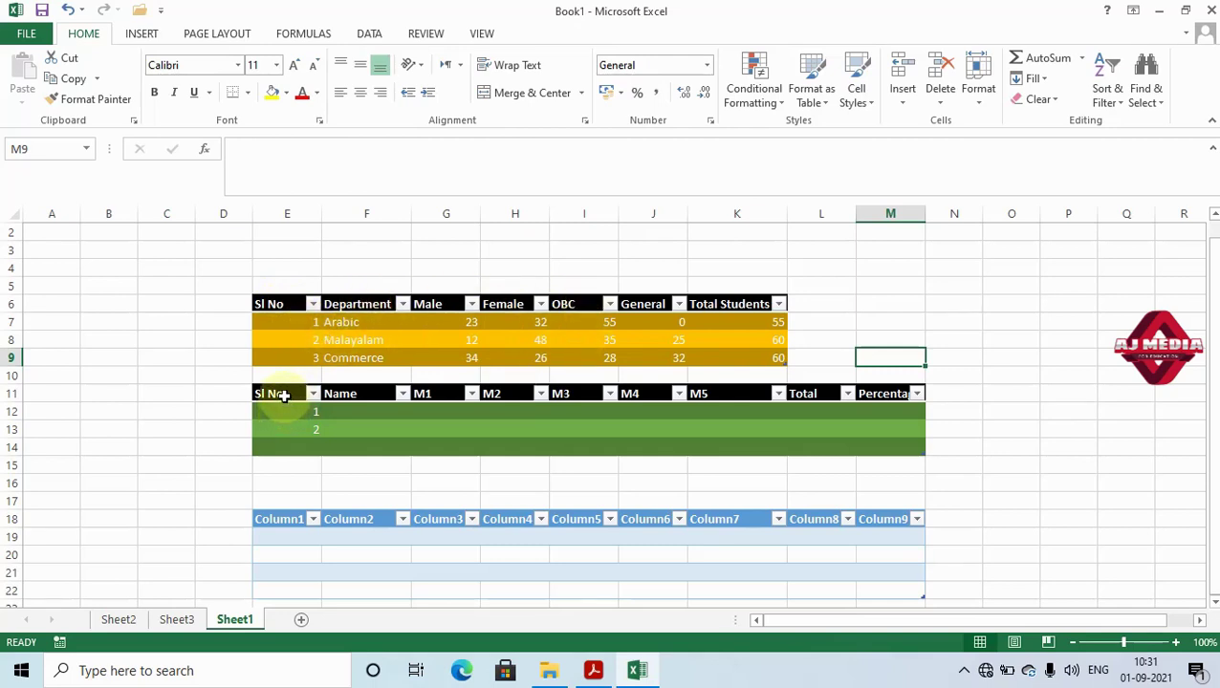
click(284, 395)
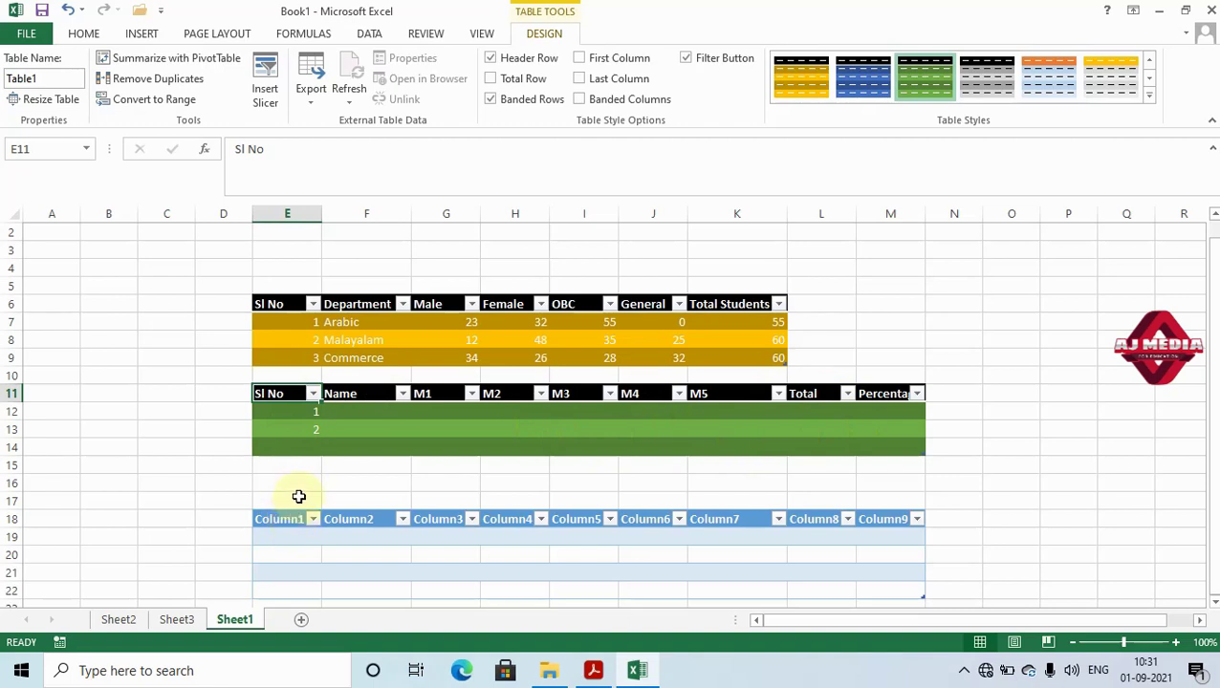
click(288, 519)
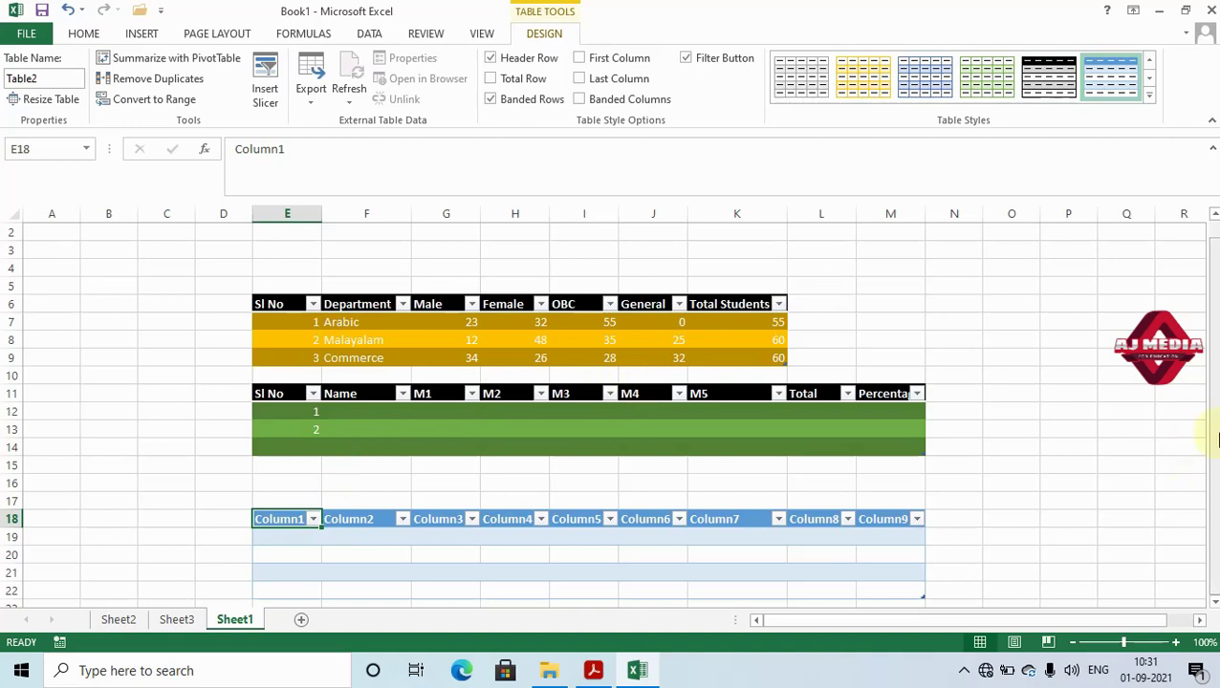
Start a new blank workbook and begin inserting a table at F7
key(ctrl+n)
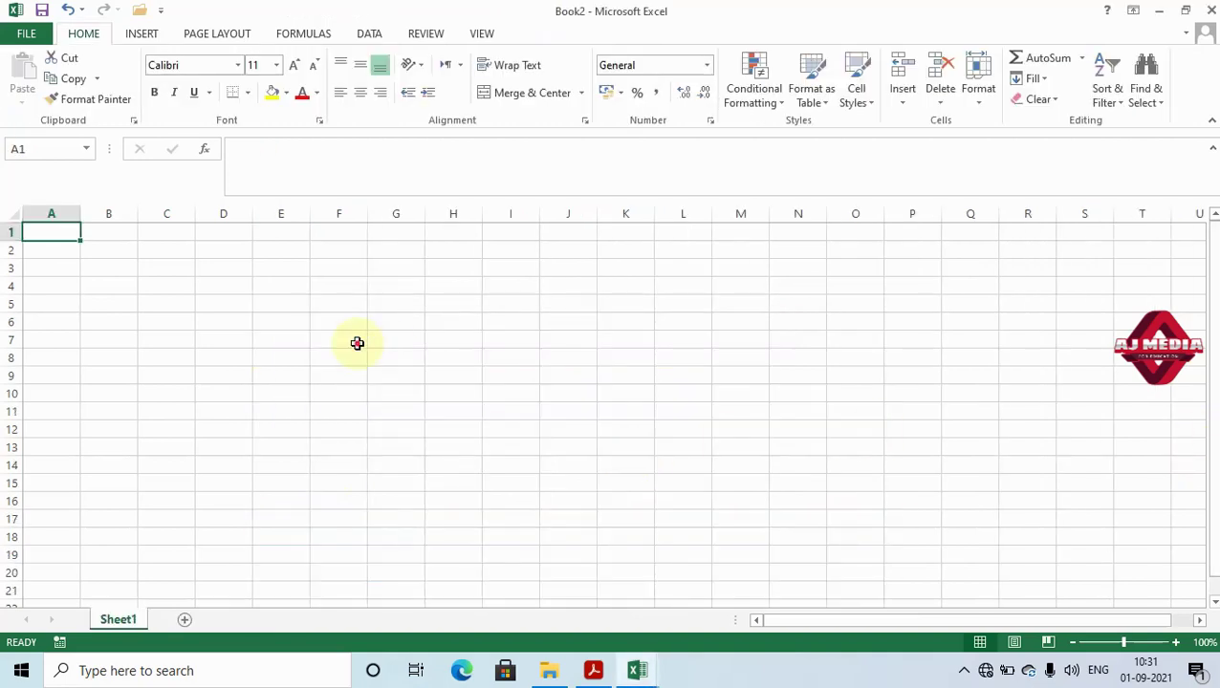
click(357, 343)
click(144, 34)
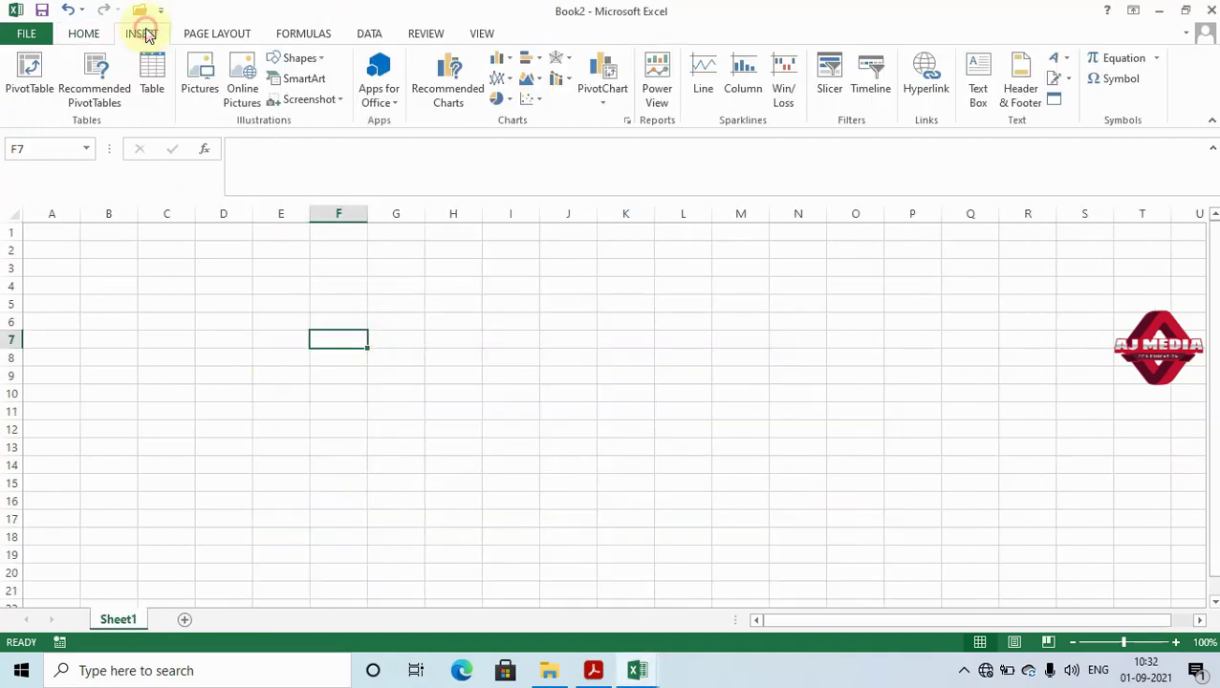
click(151, 77)
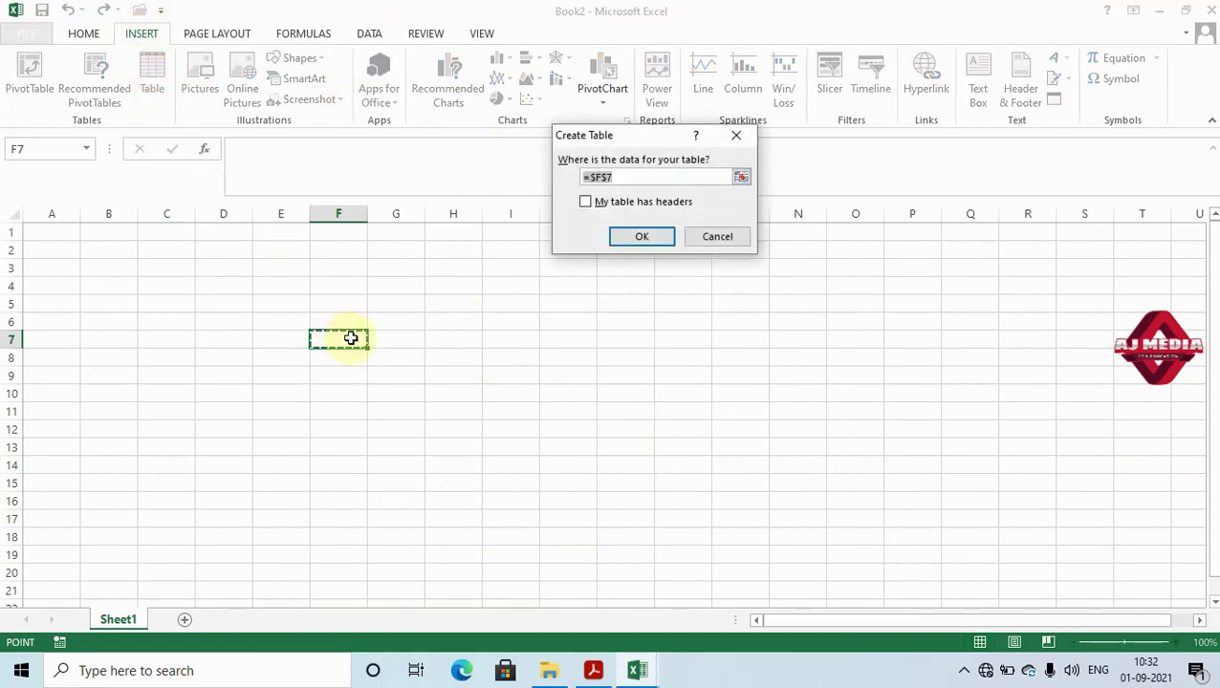
Set the table range to F7:M20, create the empty eight-column table, then bring up the PDF textbook
click(741, 179)
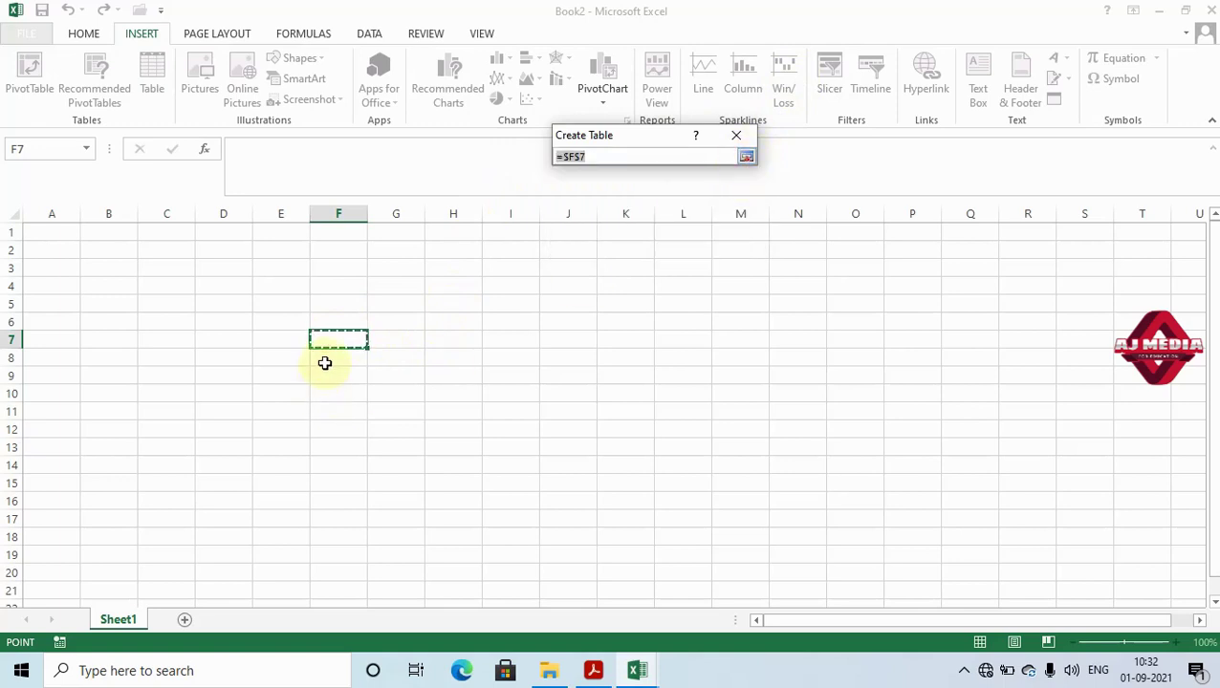
drag(335, 343, 752, 569)
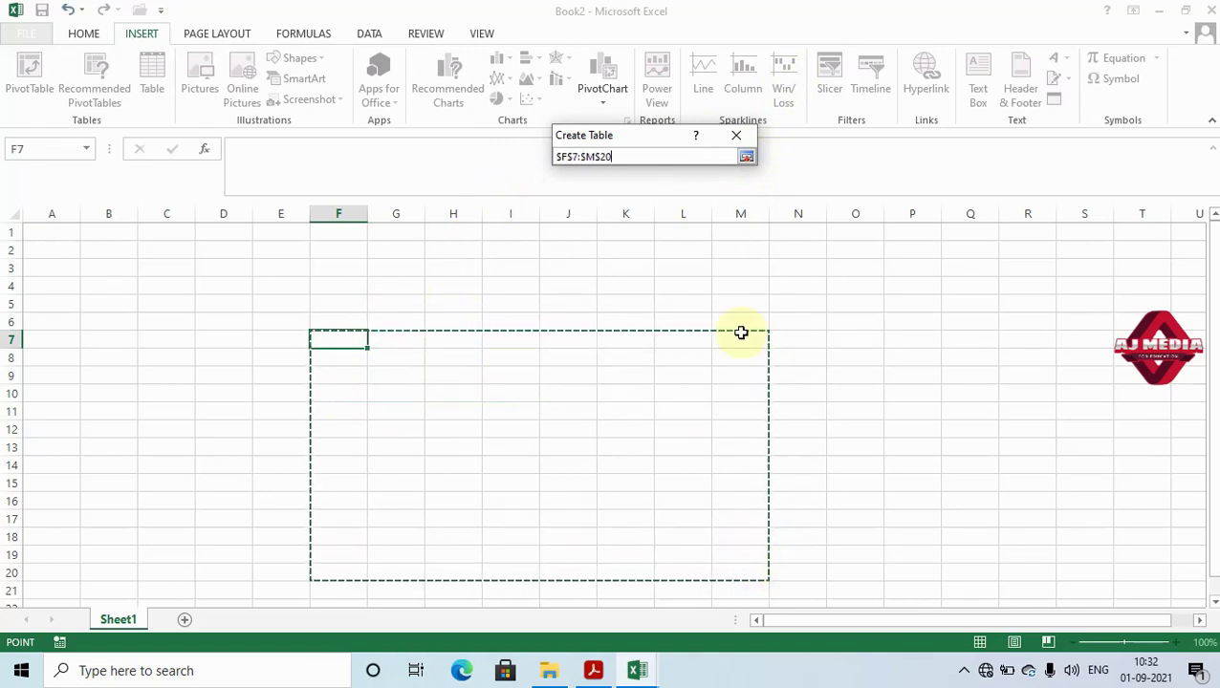
click(747, 157)
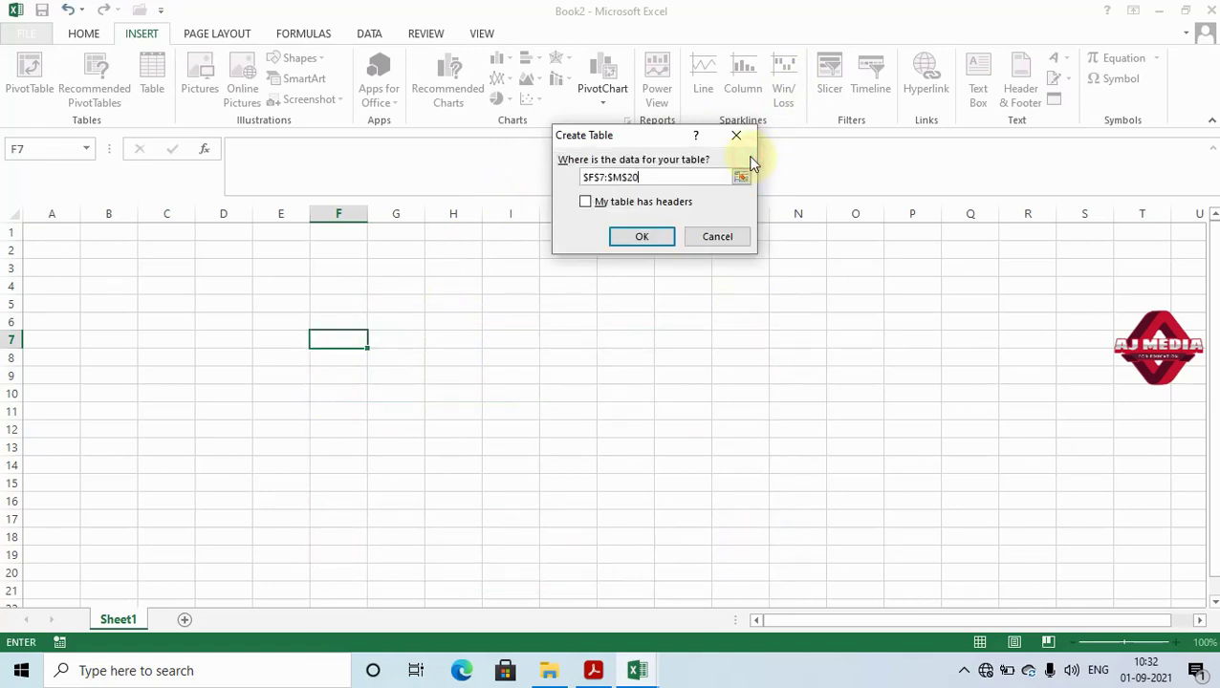
click(659, 238)
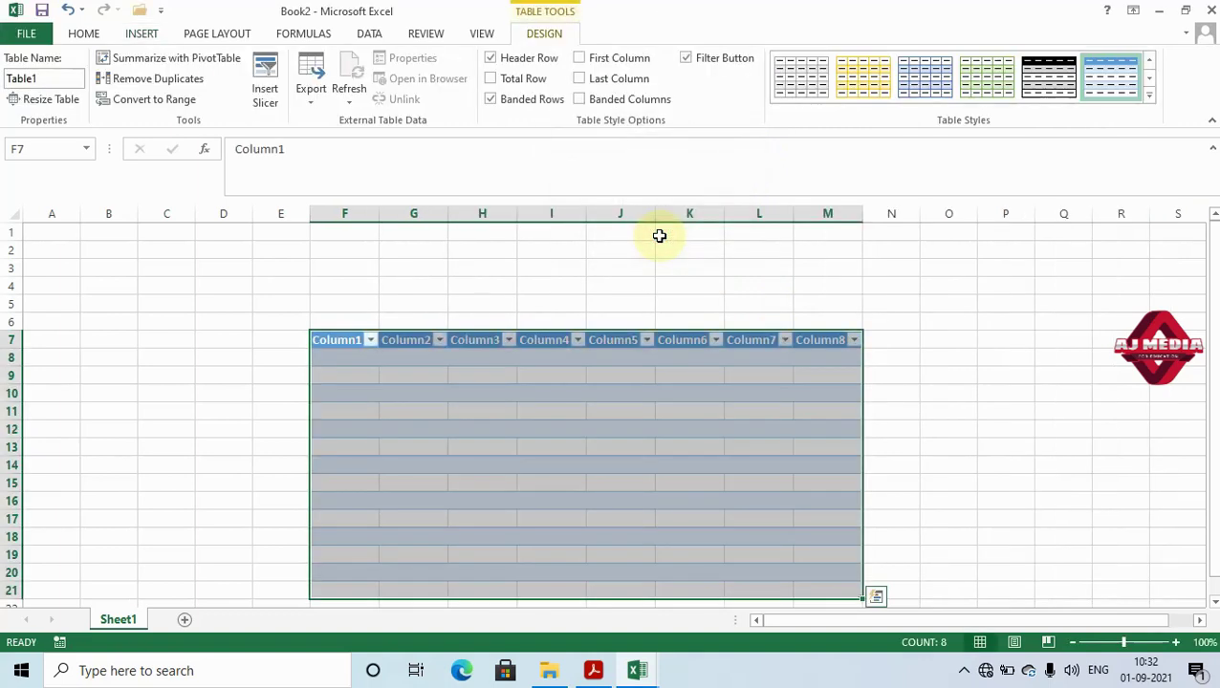
click(659, 392)
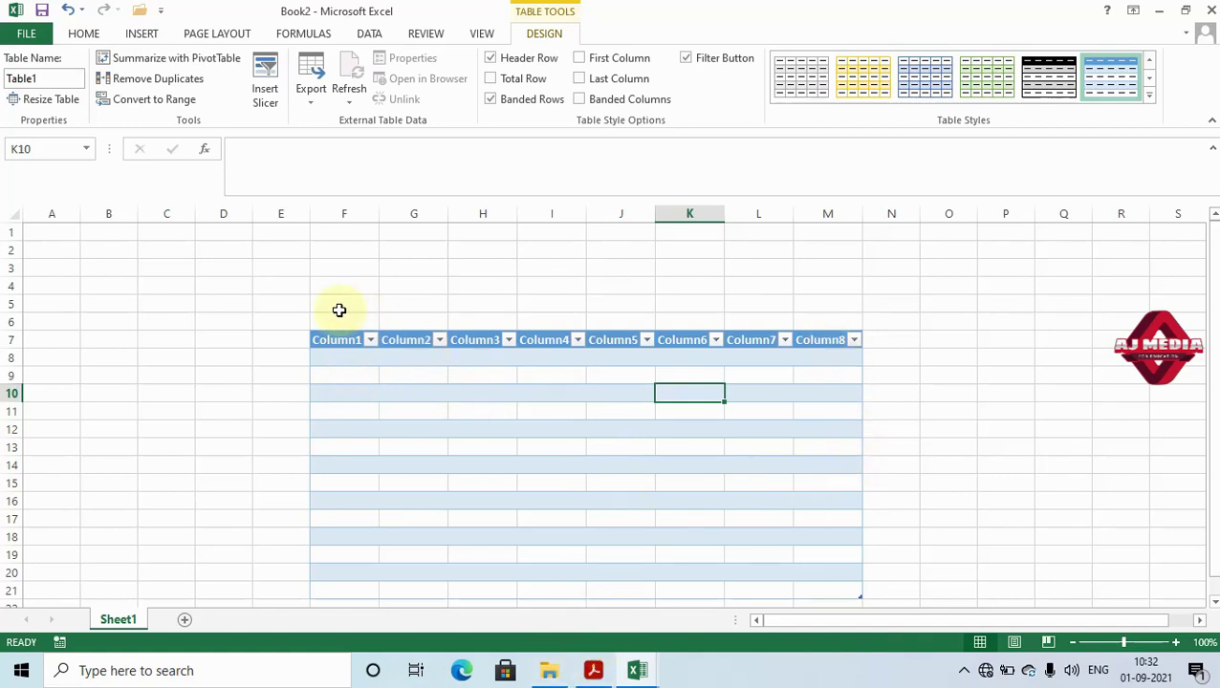
click(595, 672)
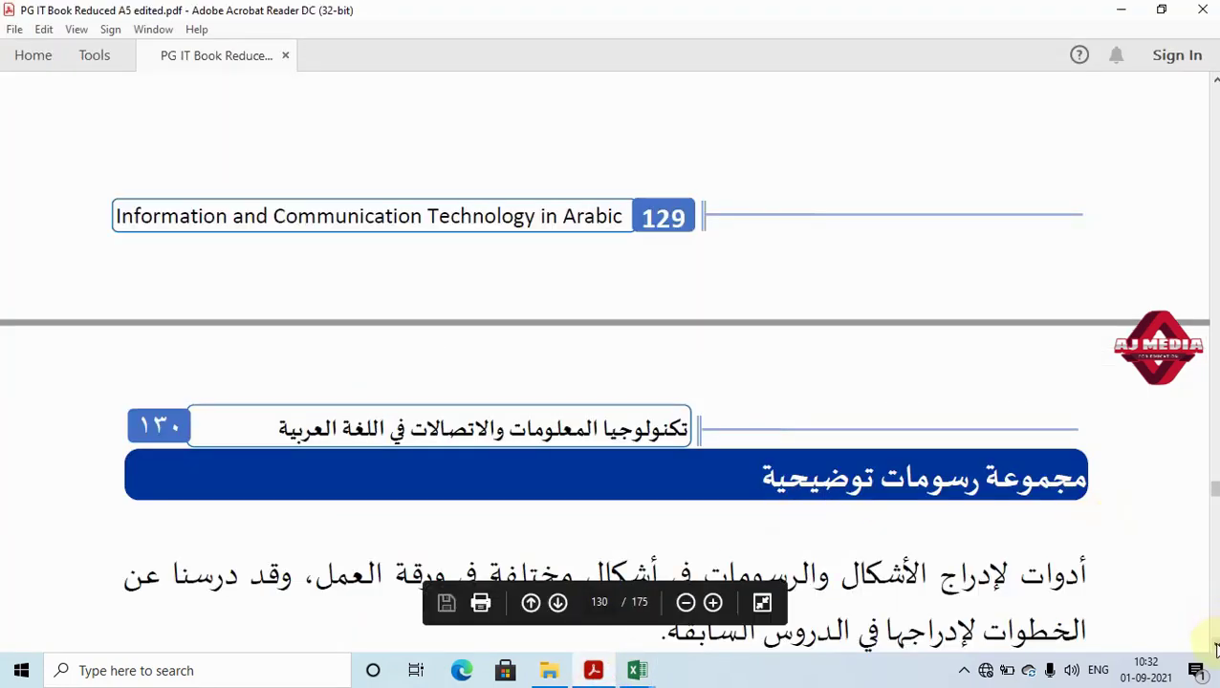
scroll(1214, 648, down, 4)
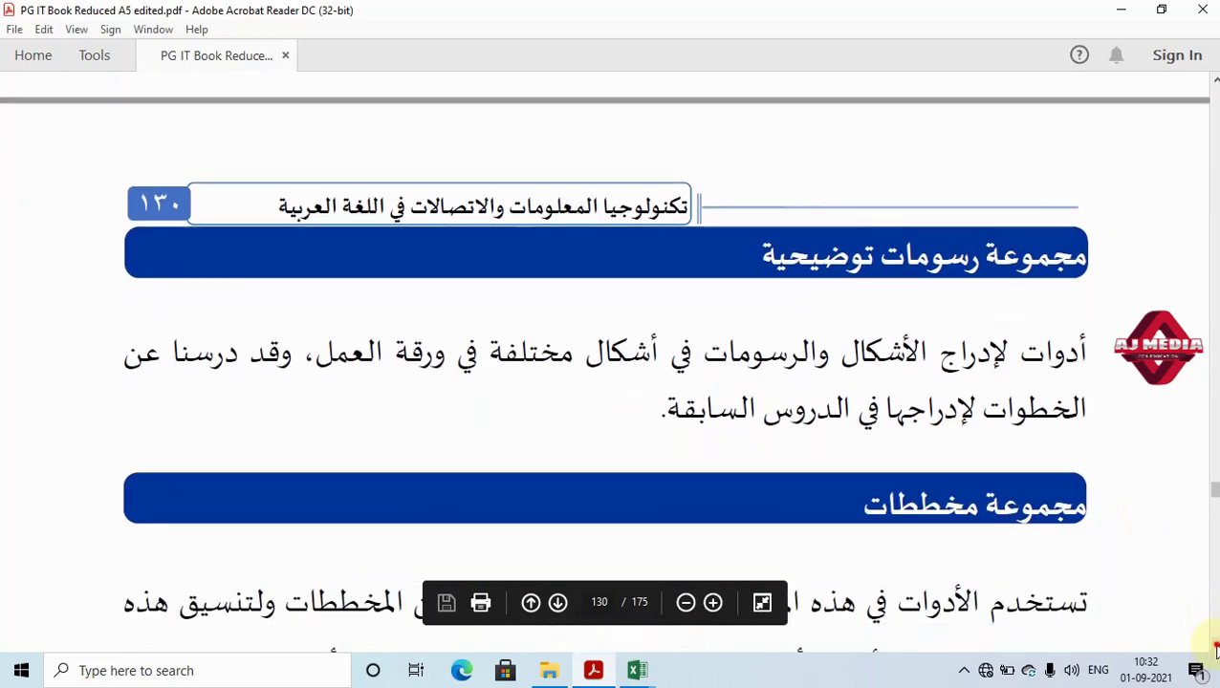
scroll(1214, 648, down, 1)
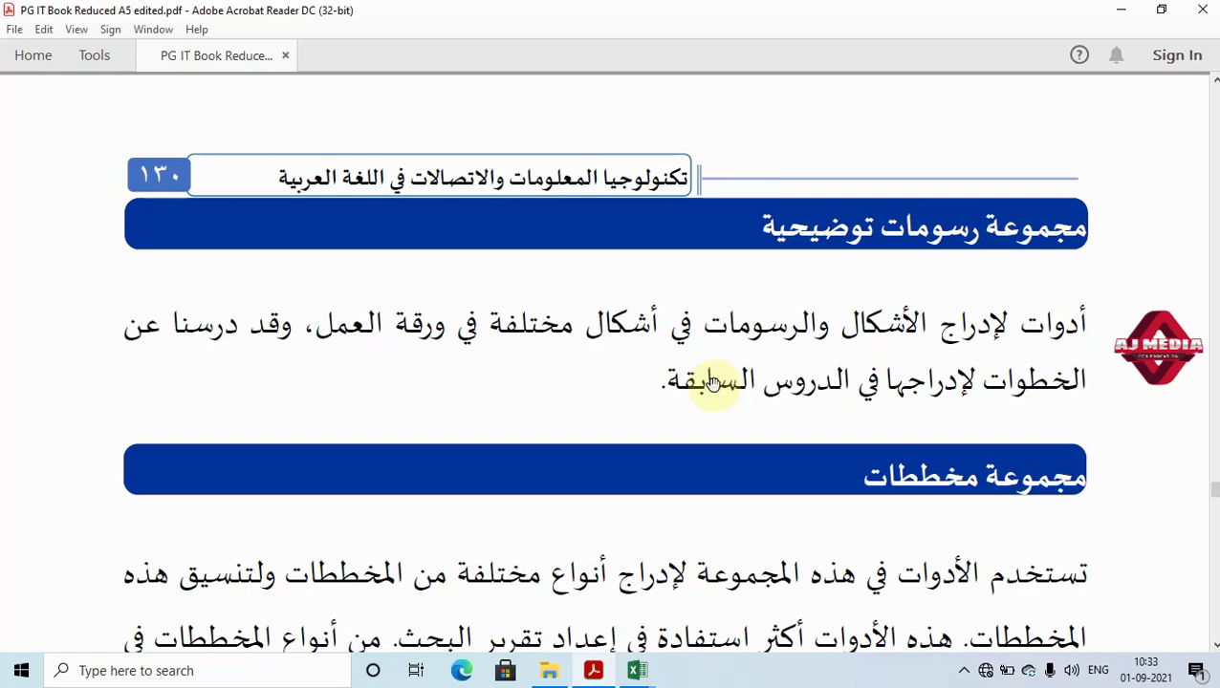
key(alt+Tab)
click(239, 275)
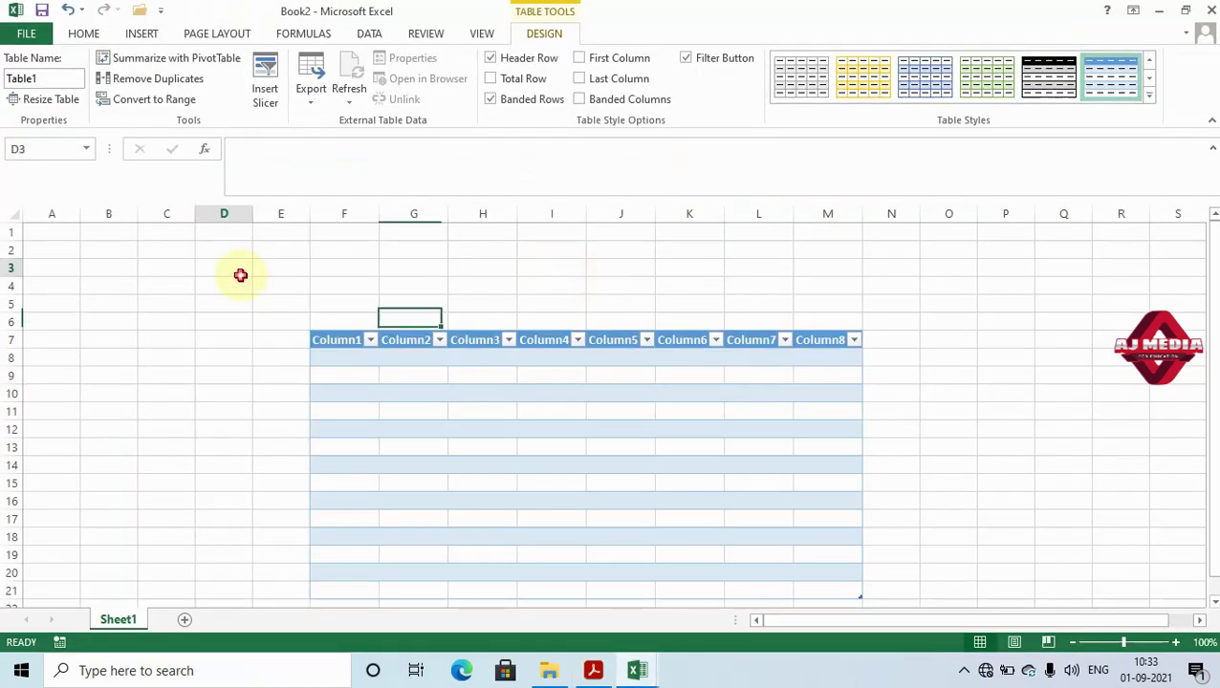
Browse to the Saved Pictures folder to choose a picture to insert
click(151, 34)
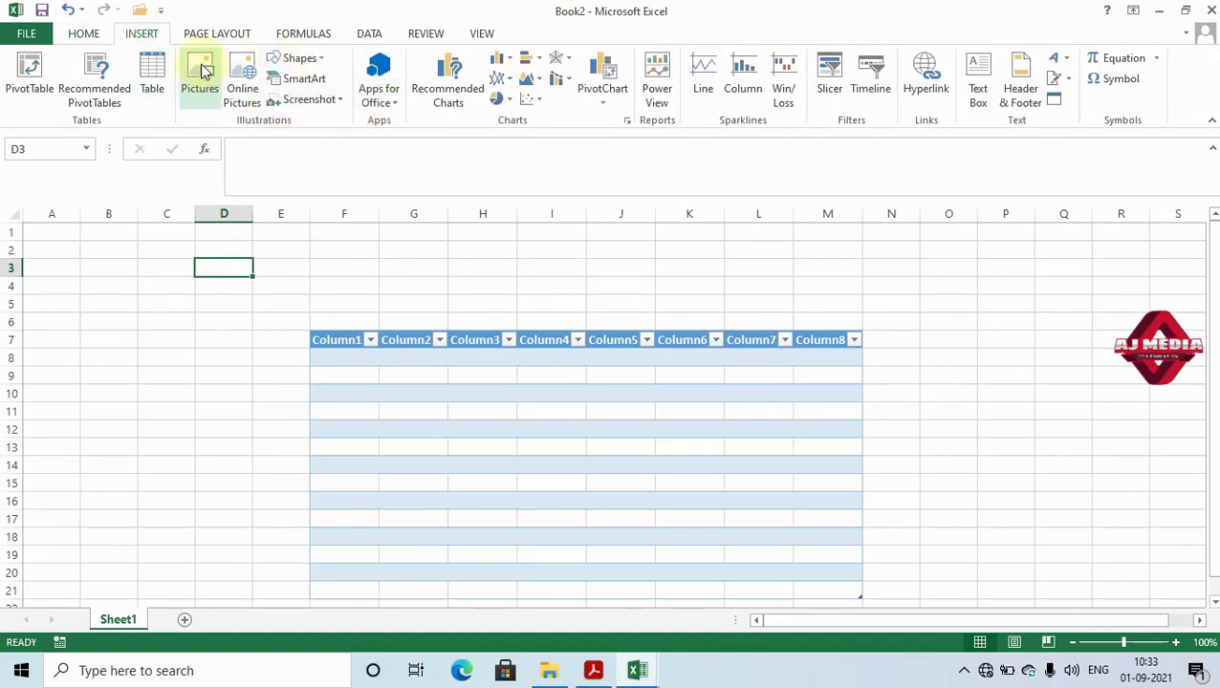
click(212, 90)
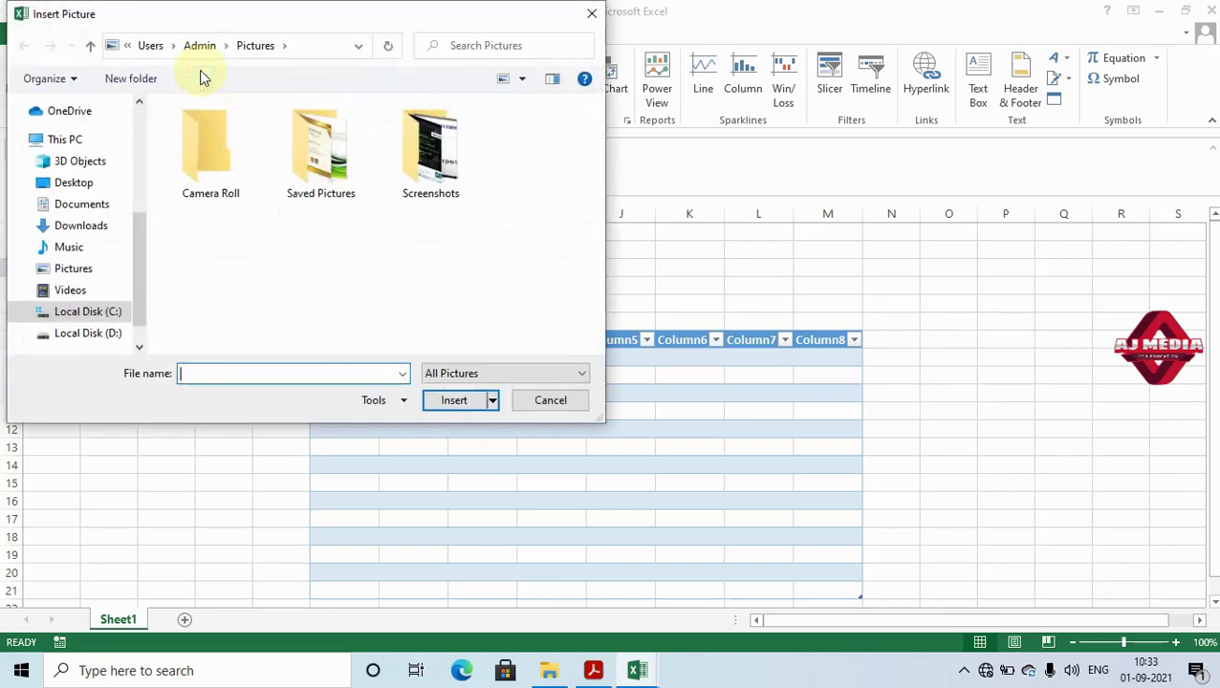
click(323, 181)
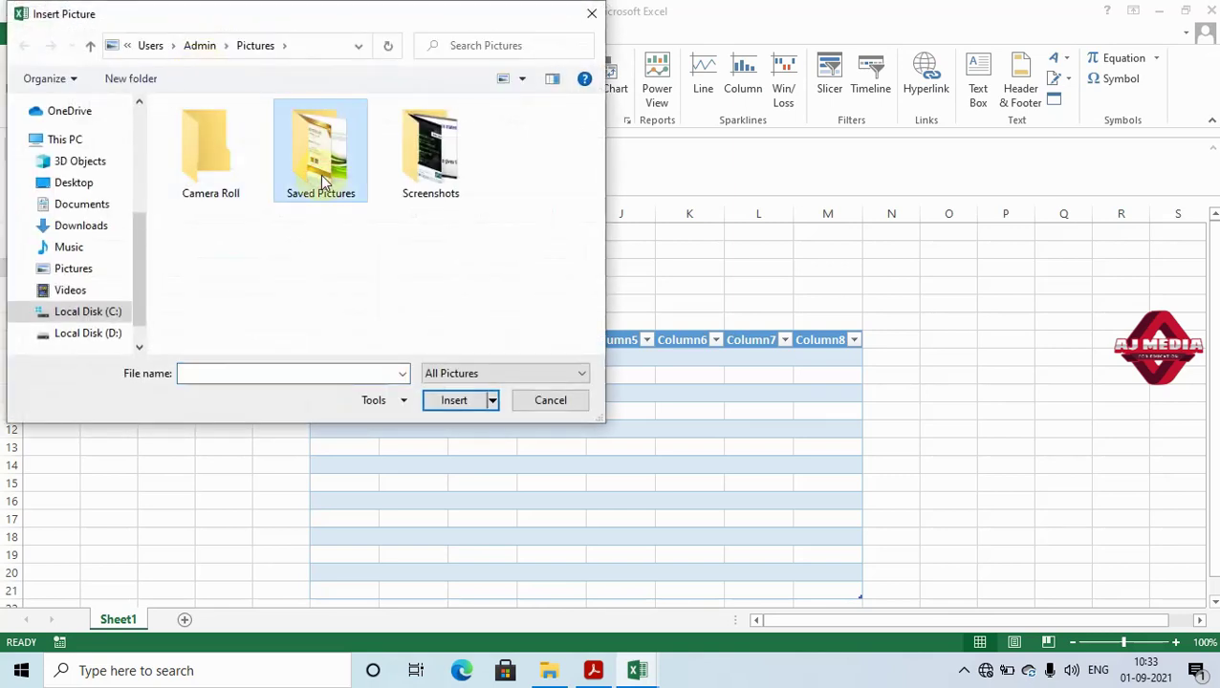
double_click(323, 181)
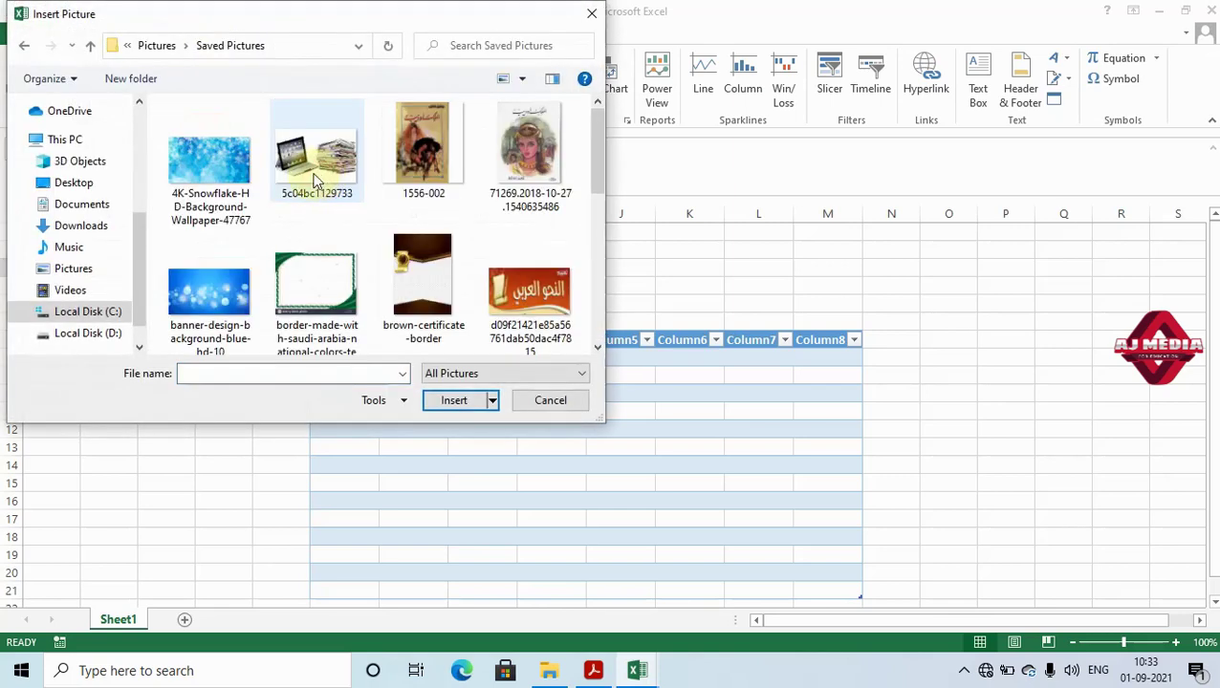
Insert the tablet-and-newspapers image 5c04bc1129733, place it over the table's top-left, and apply a thick black frame
click(316, 179)
click(457, 401)
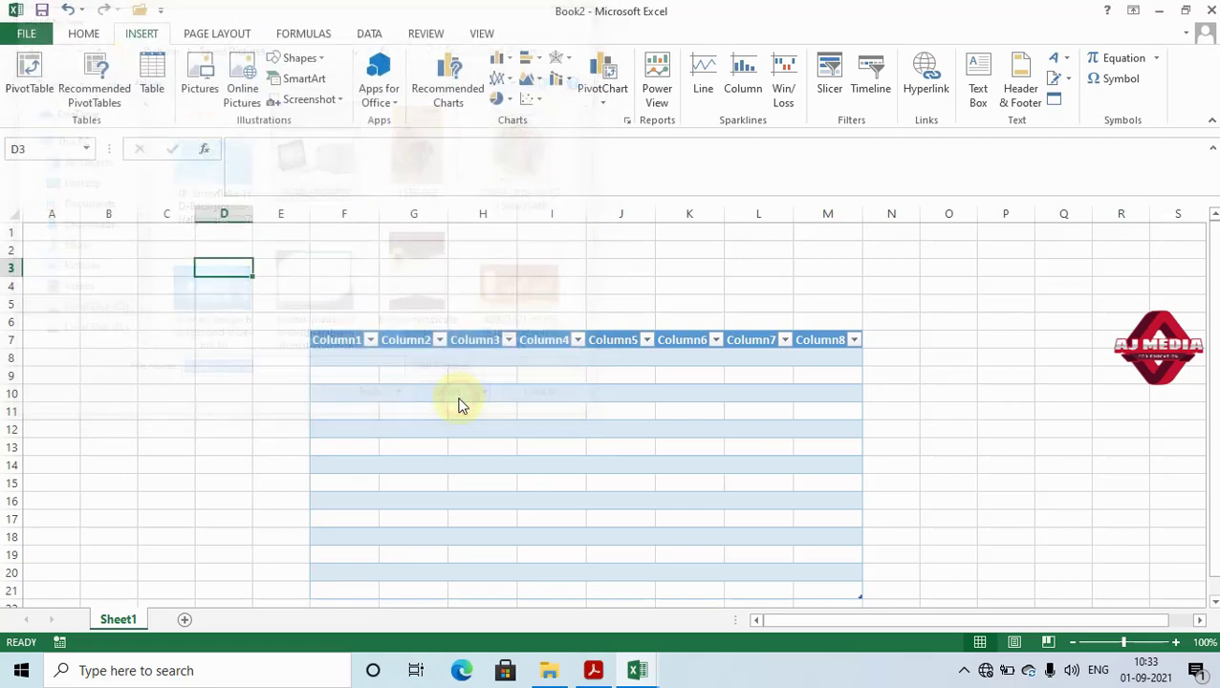
mouse_move(420, 383)
mouse_down()
mouse_move(788, 442)
mouse_move(330, 428)
mouse_move(388, 279)
mouse_up()
click(642, 86)
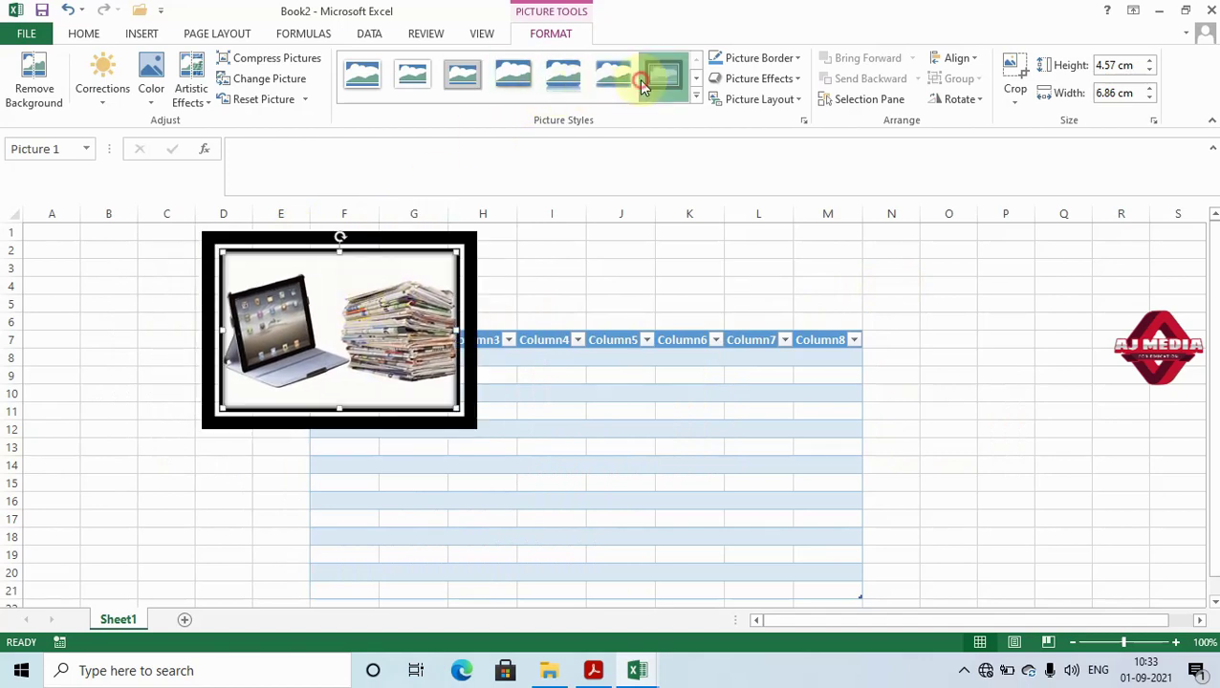
Apply the soft-edge picture style and drag the picture left to span roughly B4 to E11
click(573, 79)
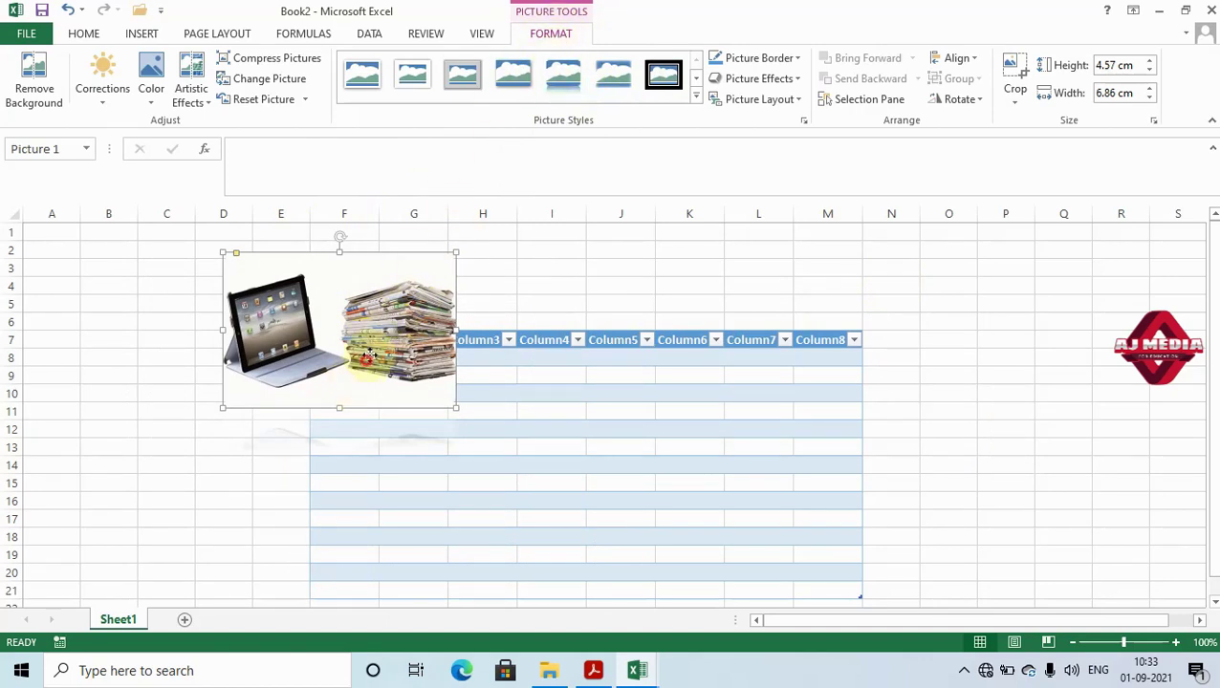
mouse_move(369, 355)
mouse_down()
mouse_move(266, 319)
mouse_move(289, 316)
mouse_up()
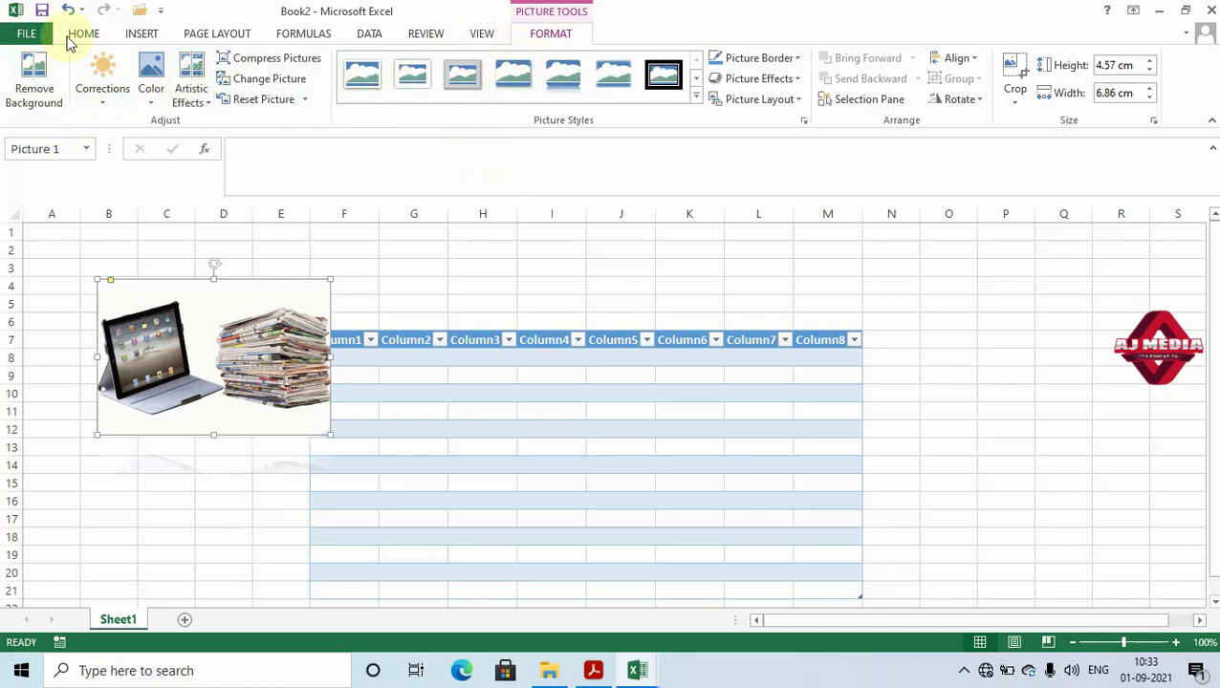
click(141, 35)
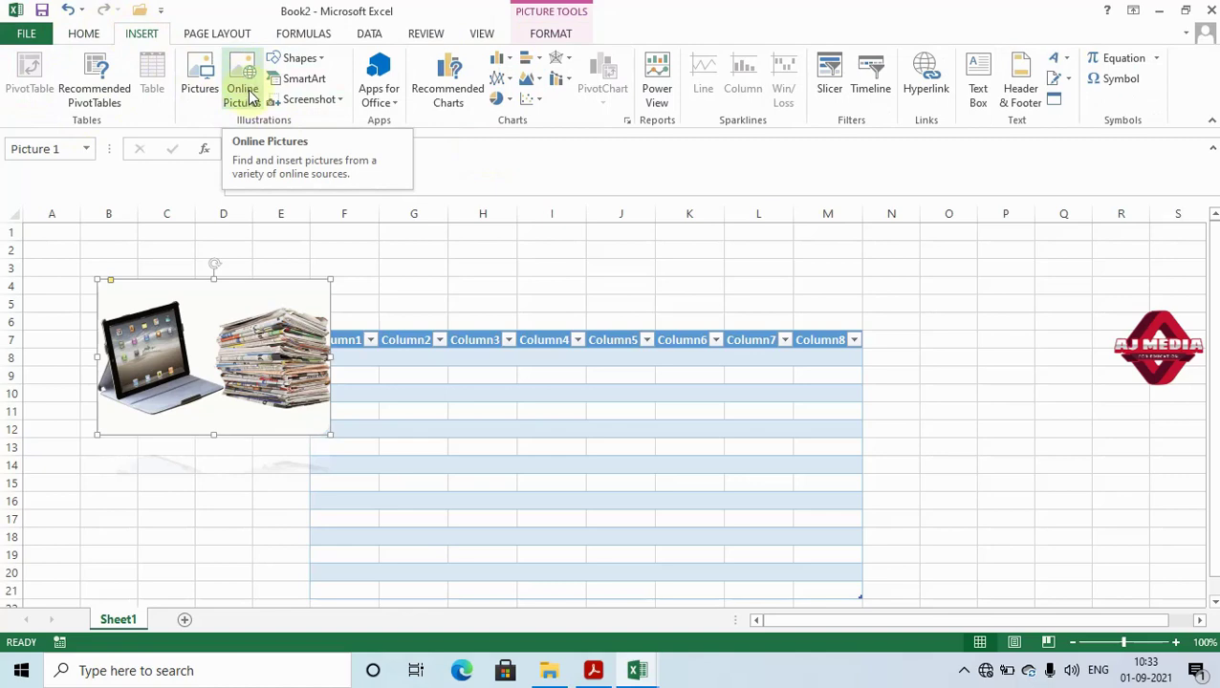
Draw a large blue oval and position it near columns J to N
click(300, 58)
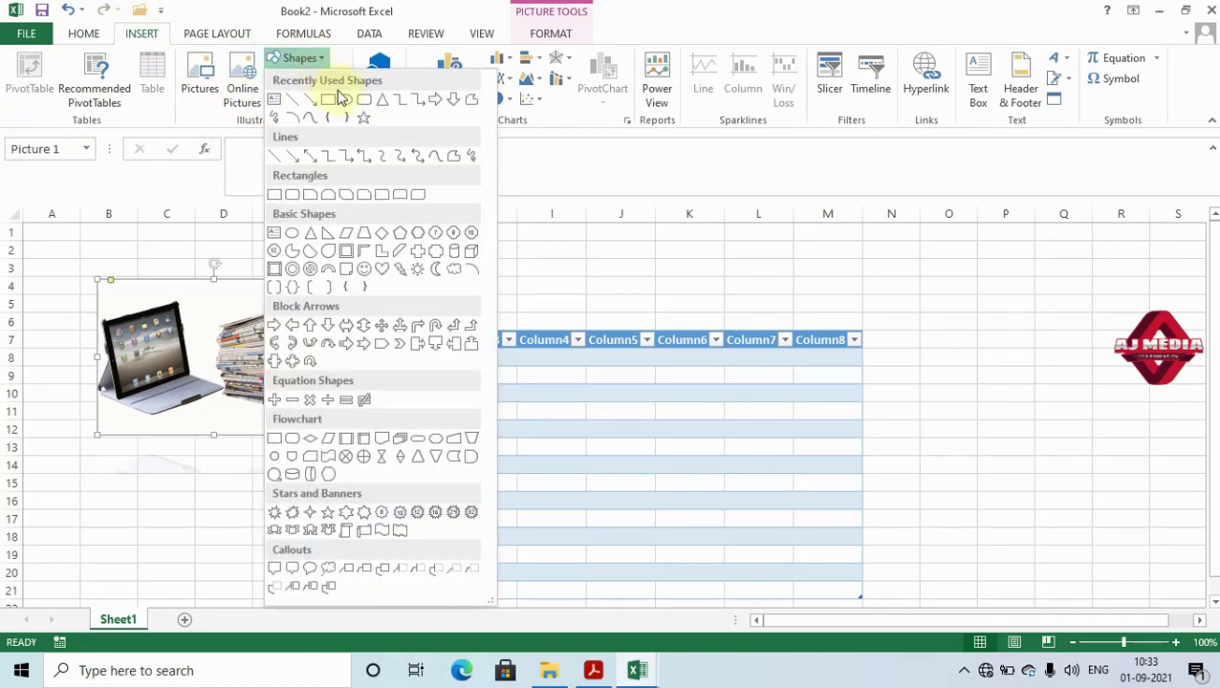
click(347, 100)
mouse_move(728, 256)
mouse_down()
mouse_move(1057, 521)
mouse_move(1047, 536)
mouse_up()
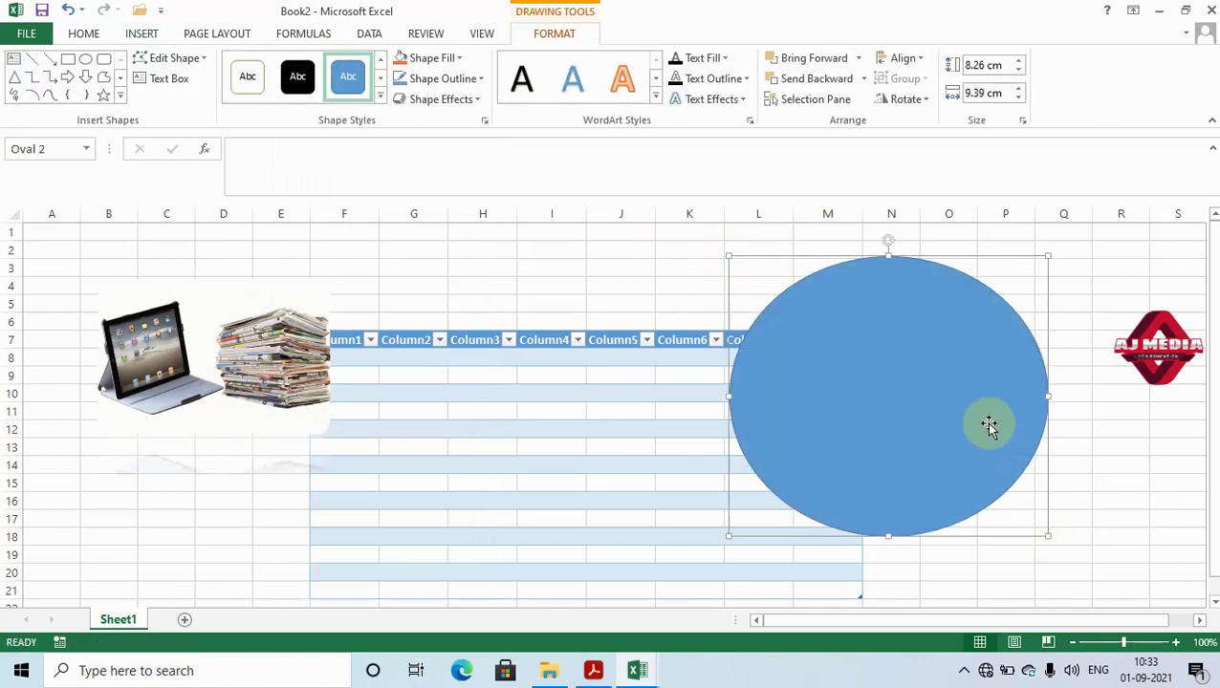
mouse_move(970, 371)
mouse_down()
mouse_move(838, 348)
mouse_move(786, 358)
mouse_up()
Give the oval a bevel effect and move it left over the middle of the table
click(475, 99)
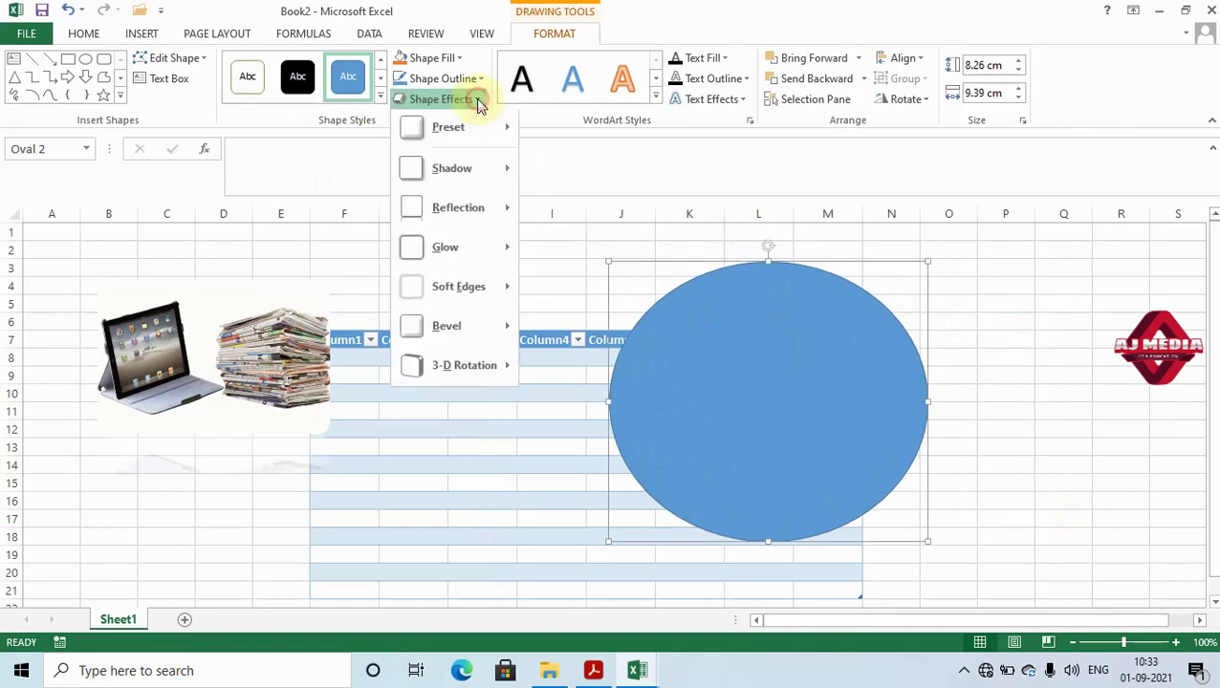
mouse_move(466, 333)
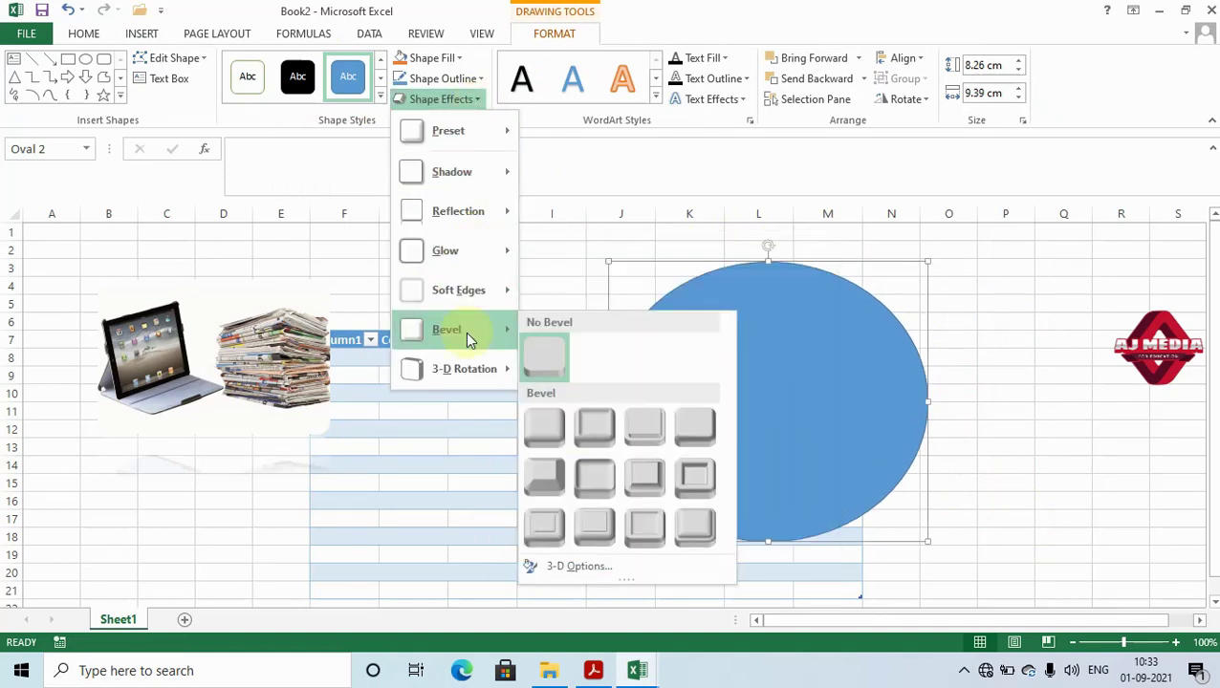
click(647, 523)
drag(806, 455, 705, 462)
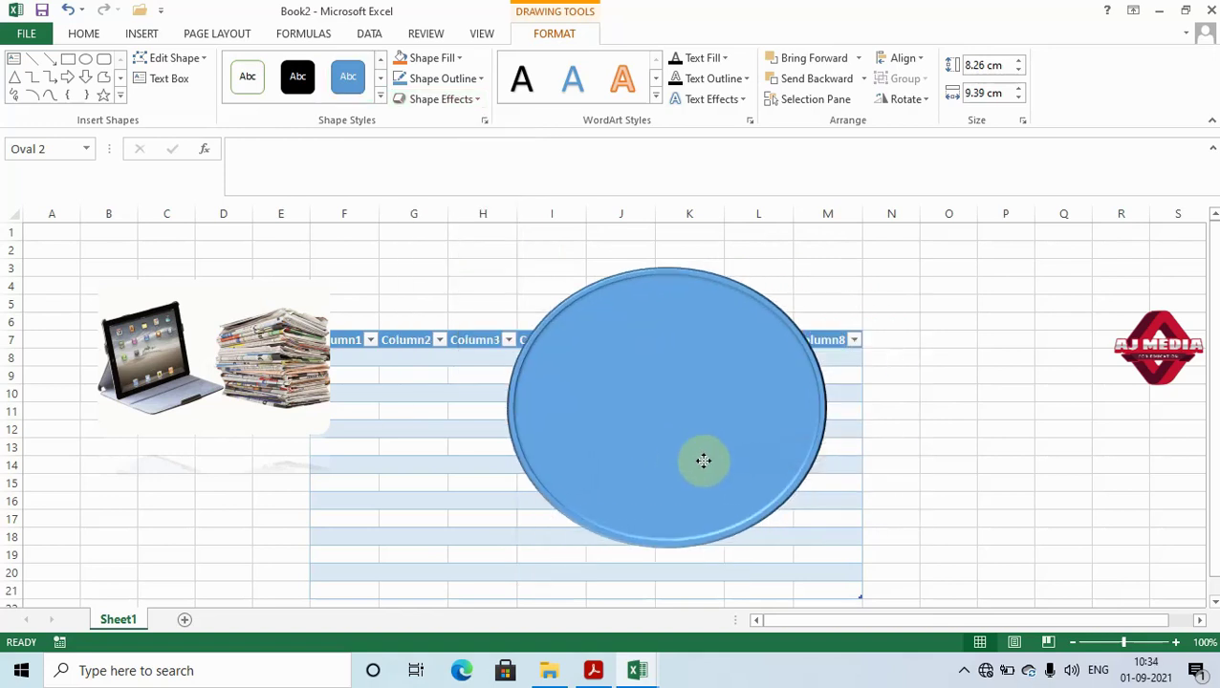
click(978, 393)
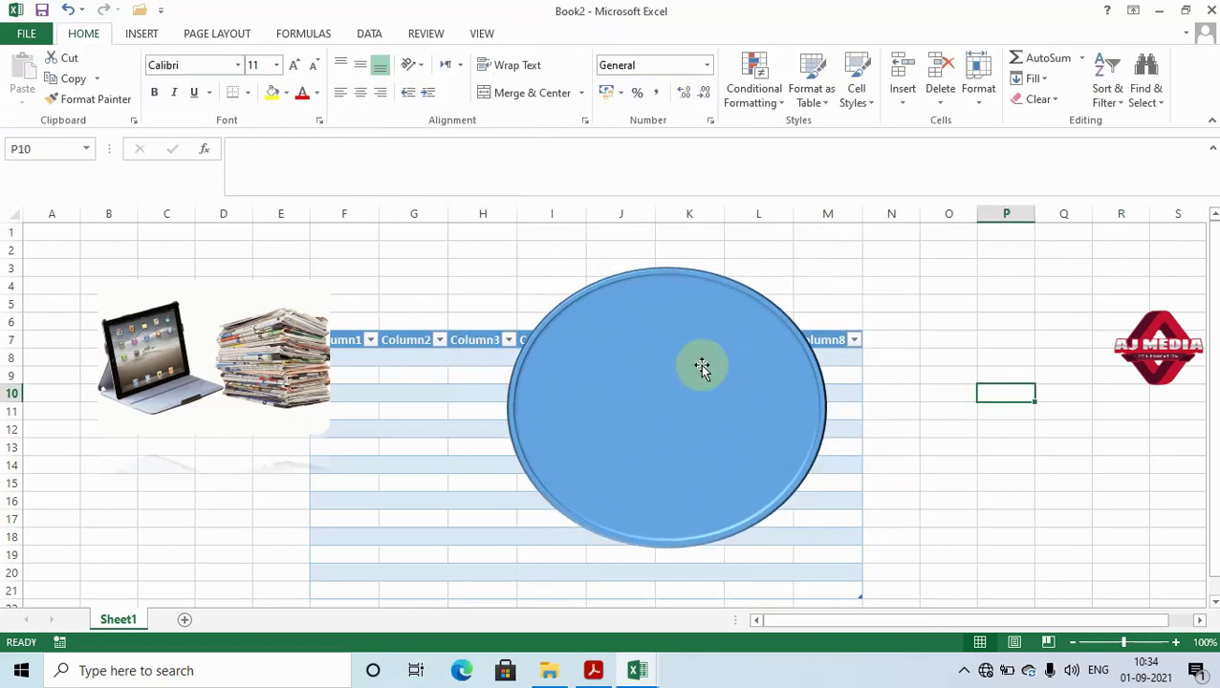
click(150, 35)
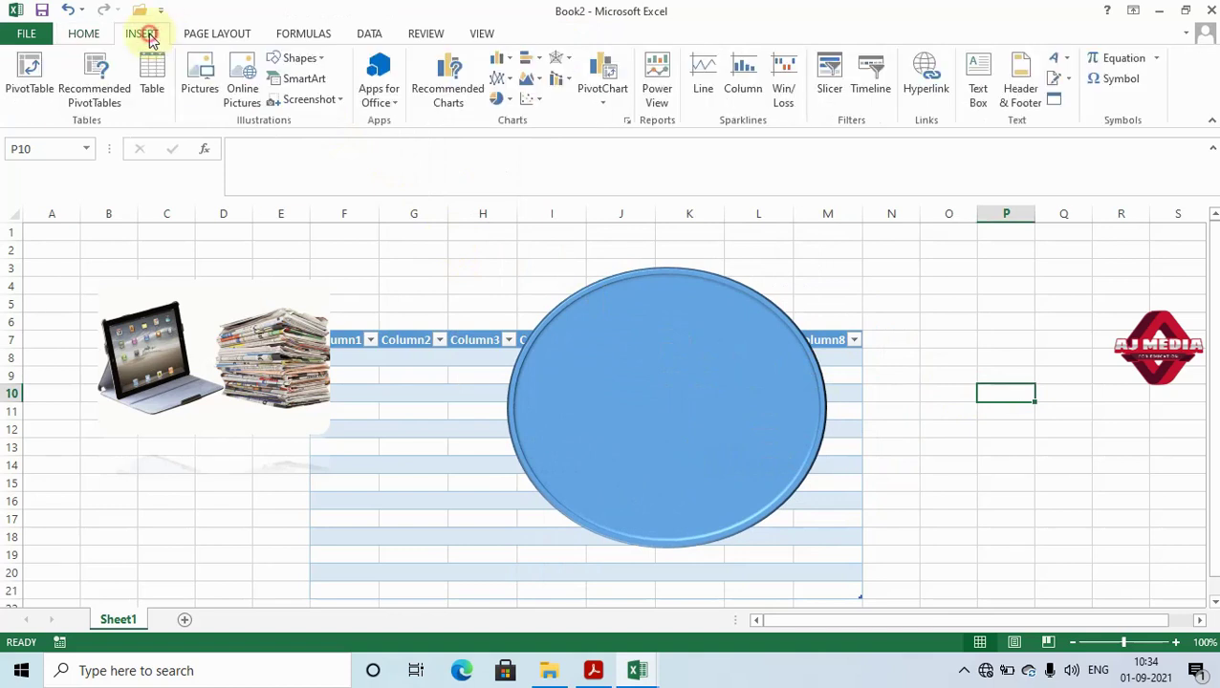
Insert a screenshot of the Book1 workbook window and move it to the sheet's upper left
click(342, 101)
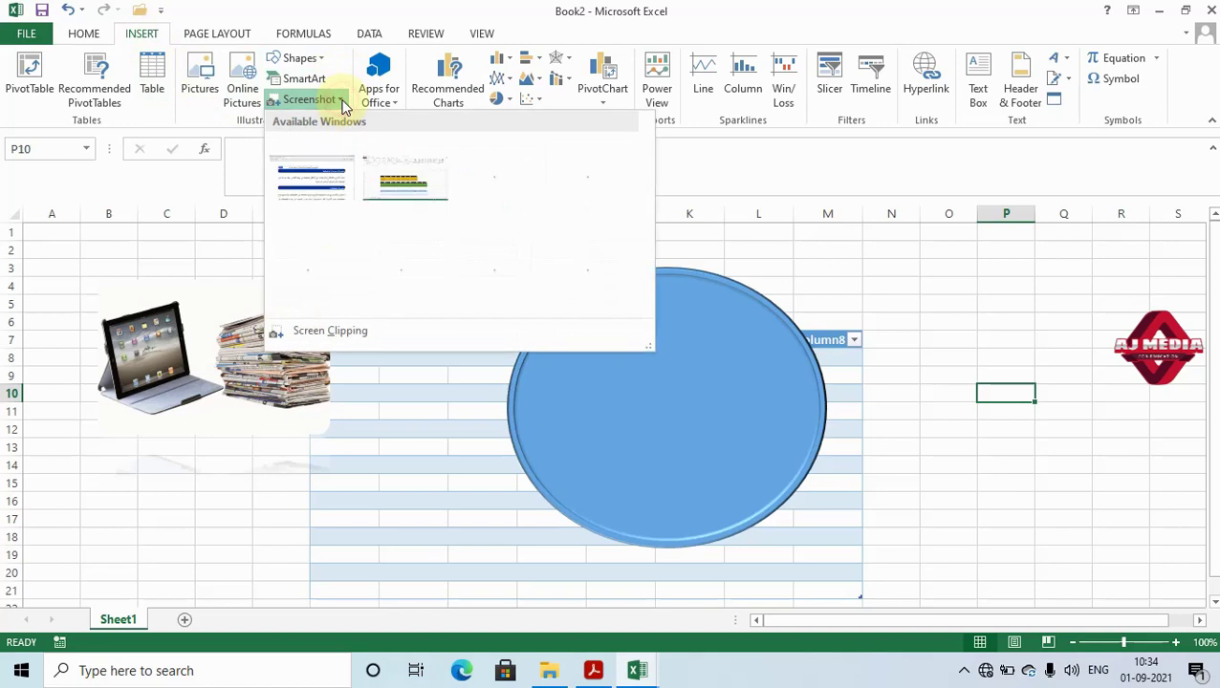
click(390, 196)
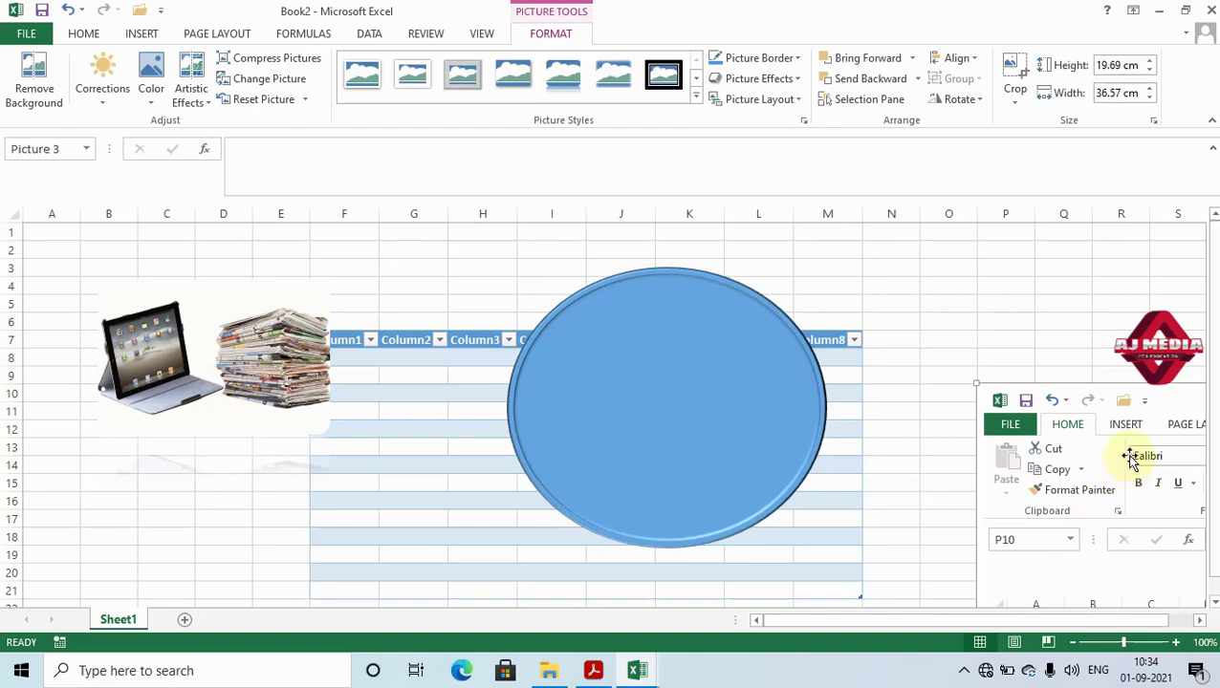
drag(1157, 399, 266, 236)
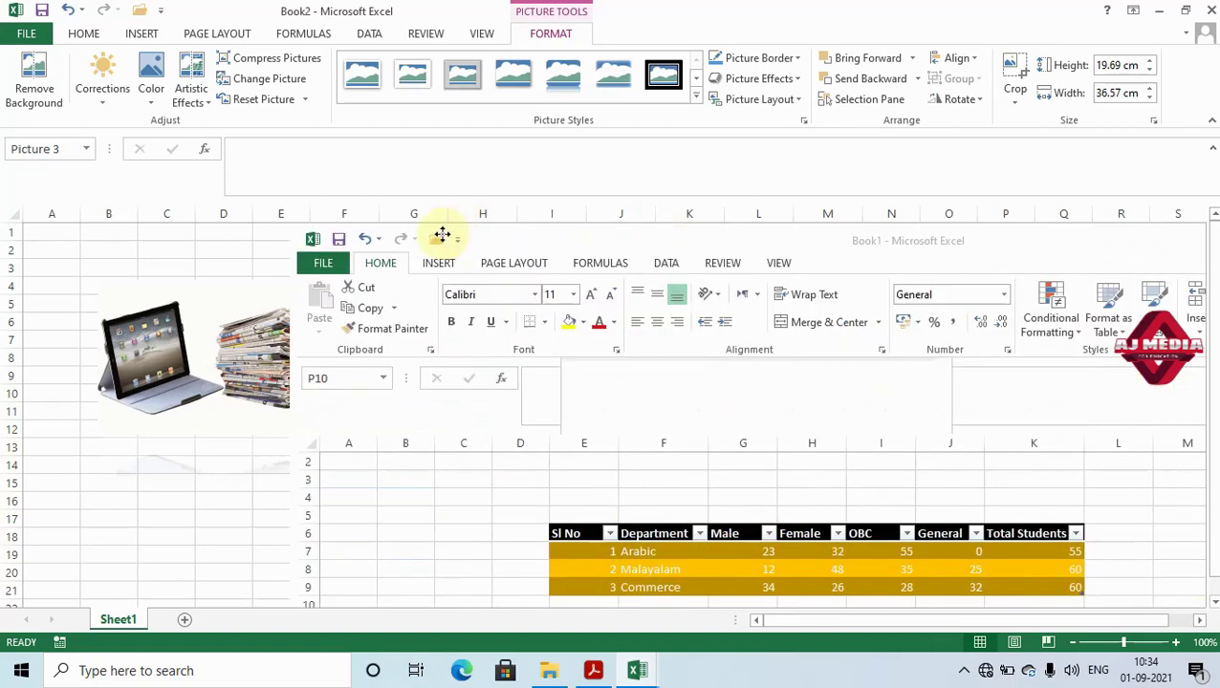
drag(273, 236, 299, 272)
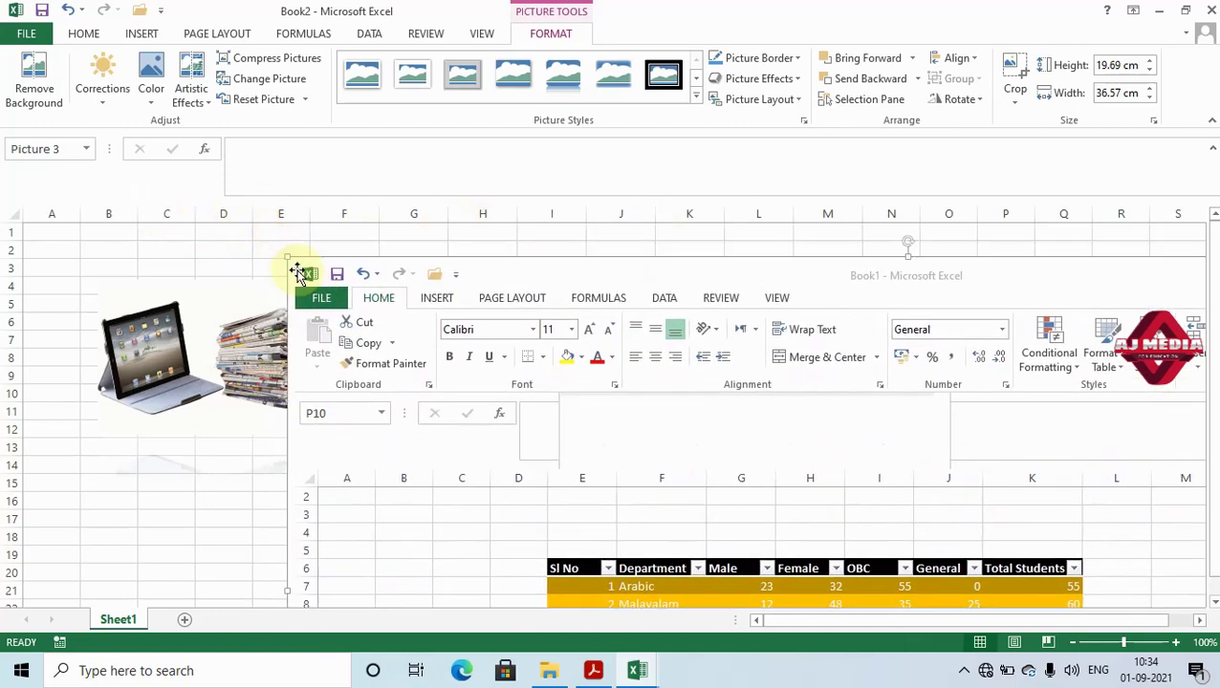
Shrink the screenshot to about 6.19 by 11.51 cm and place it over the oval
drag(284, 253, 735, 482)
mouse_move(978, 543)
mouse_down()
mouse_move(576, 389)
mouse_move(262, 294)
mouse_up()
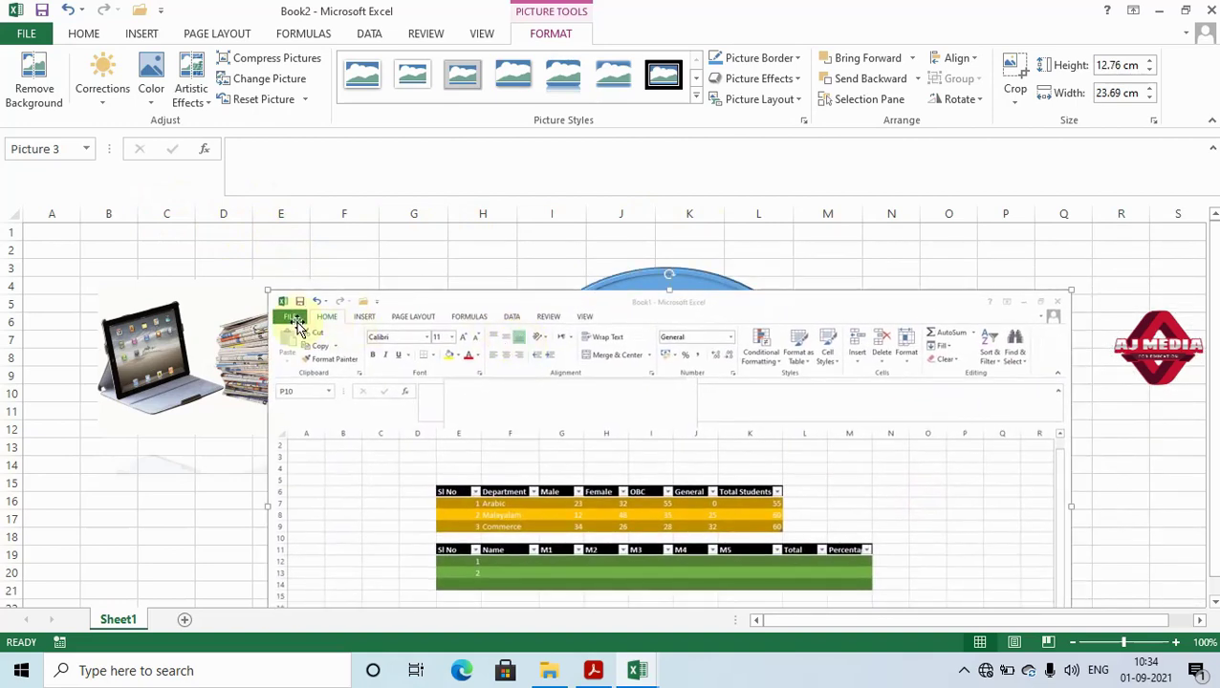
drag(268, 289, 681, 503)
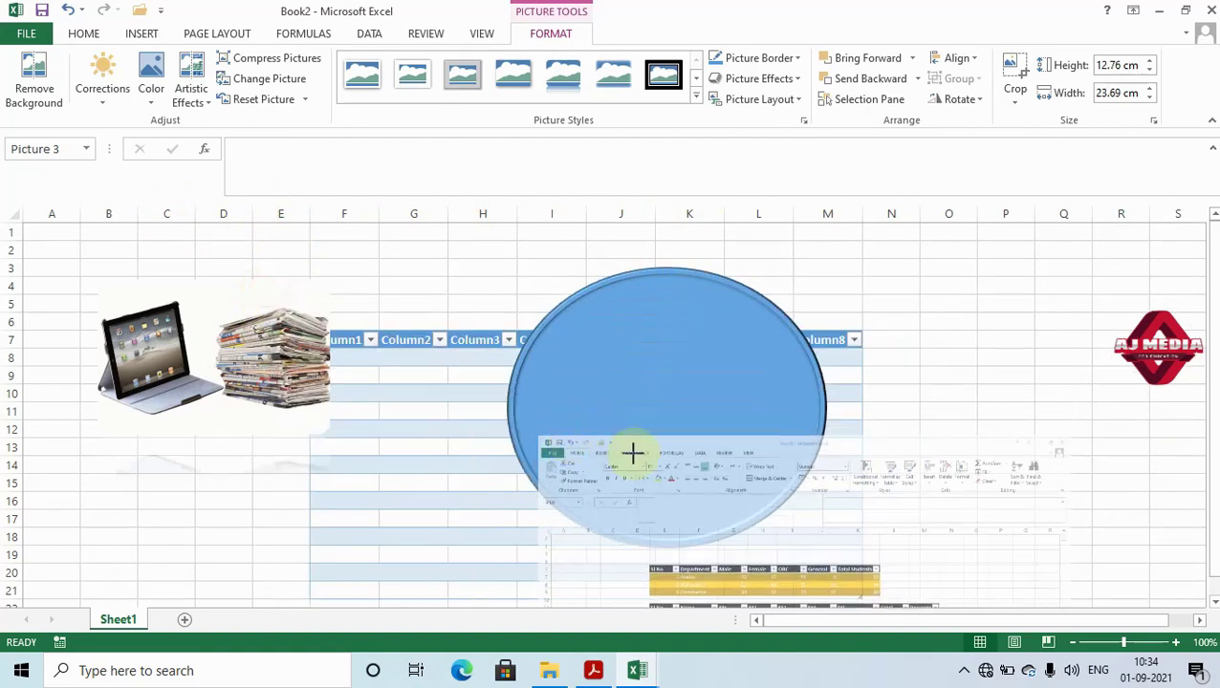
mouse_move(765, 517)
mouse_down()
mouse_move(456, 325)
mouse_move(528, 330)
mouse_up()
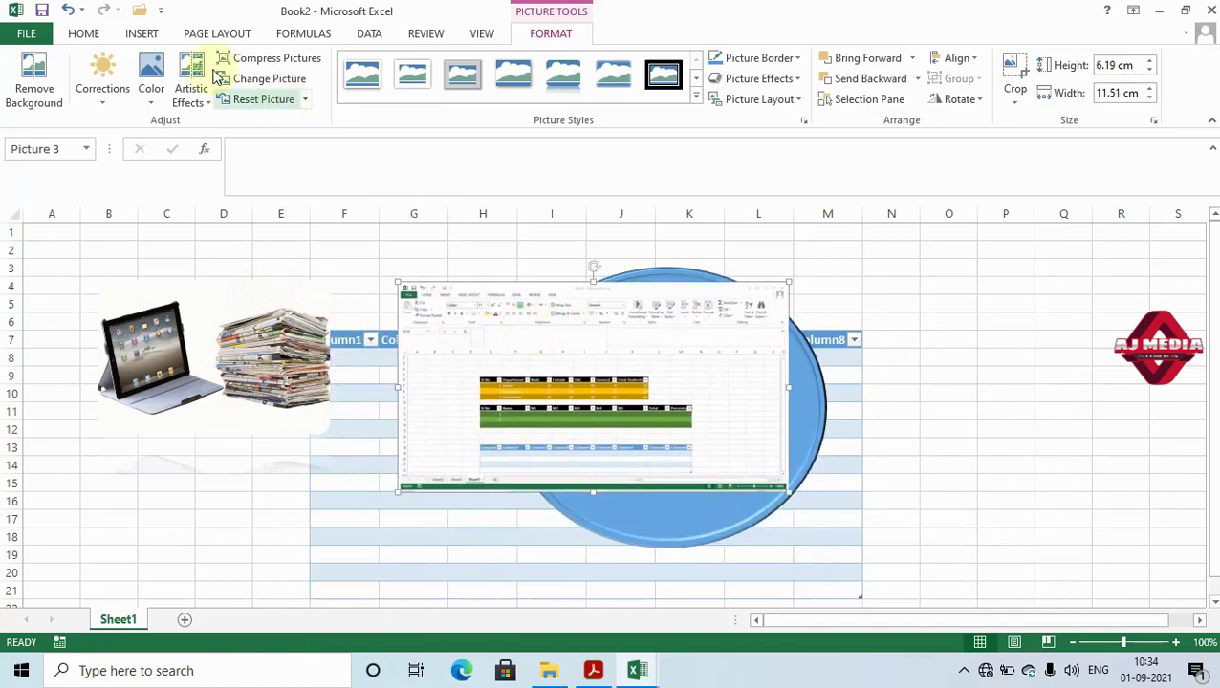
click(141, 34)
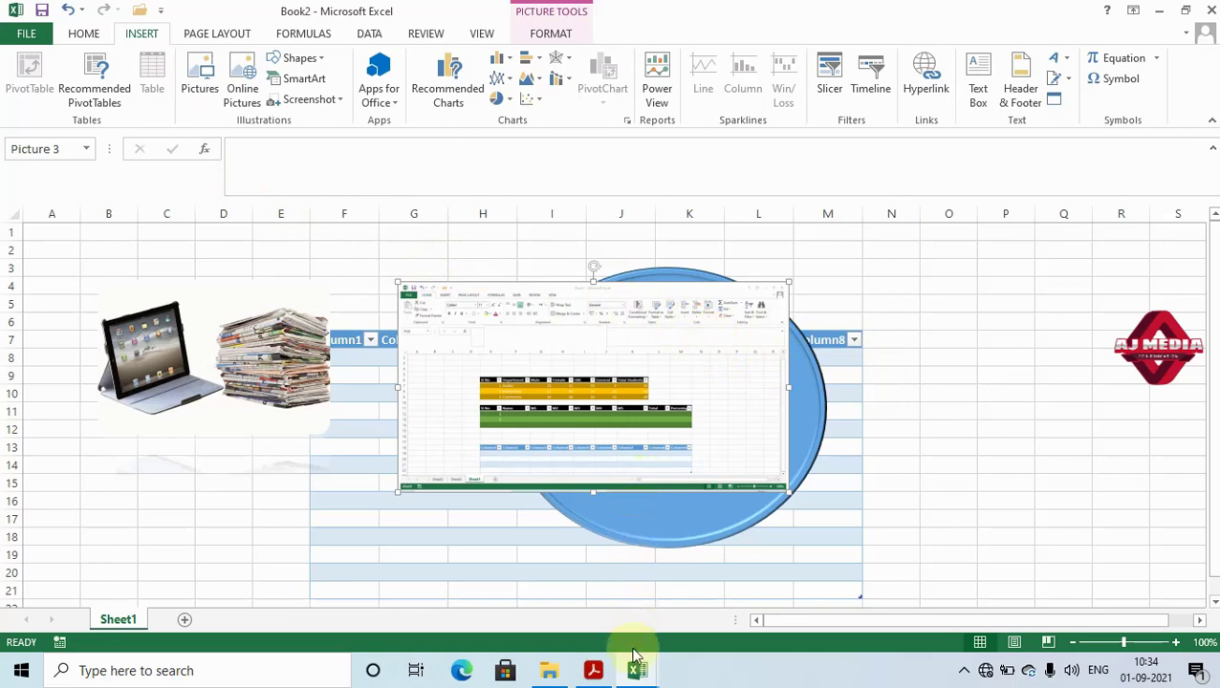
click(592, 670)
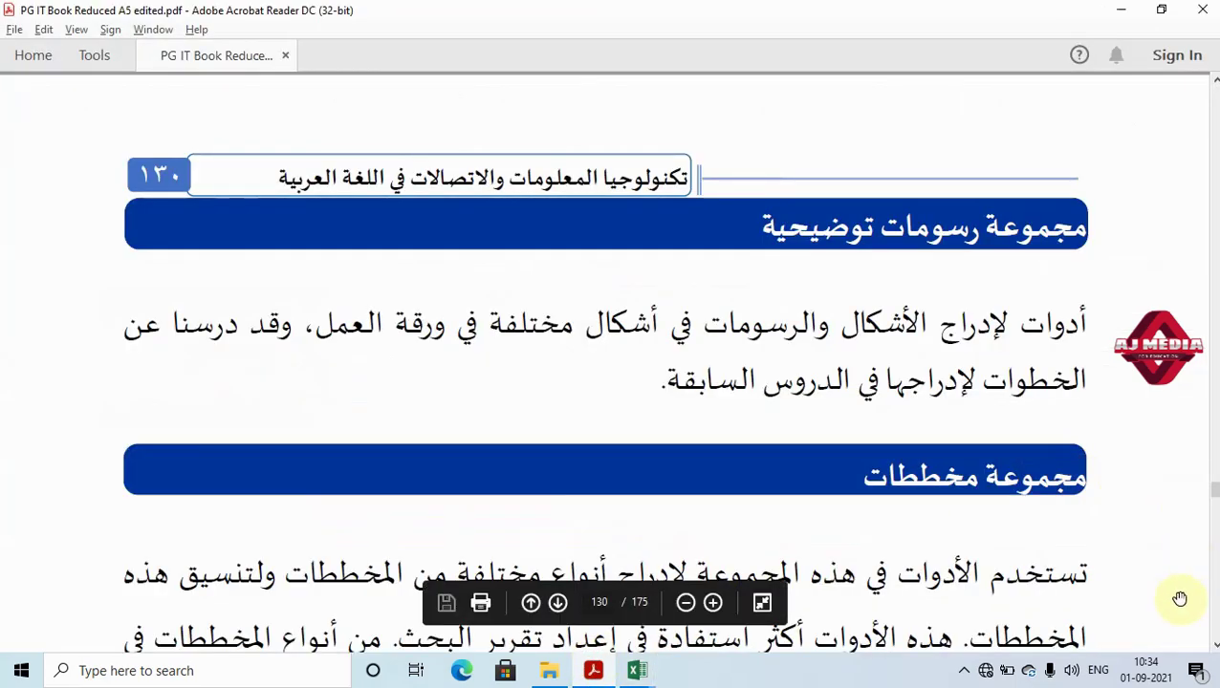
Scroll page 130 to the chart types list: Column, Line, Pie, Bar, Area, Scatter and Surface
scroll(1214, 650, down, 3)
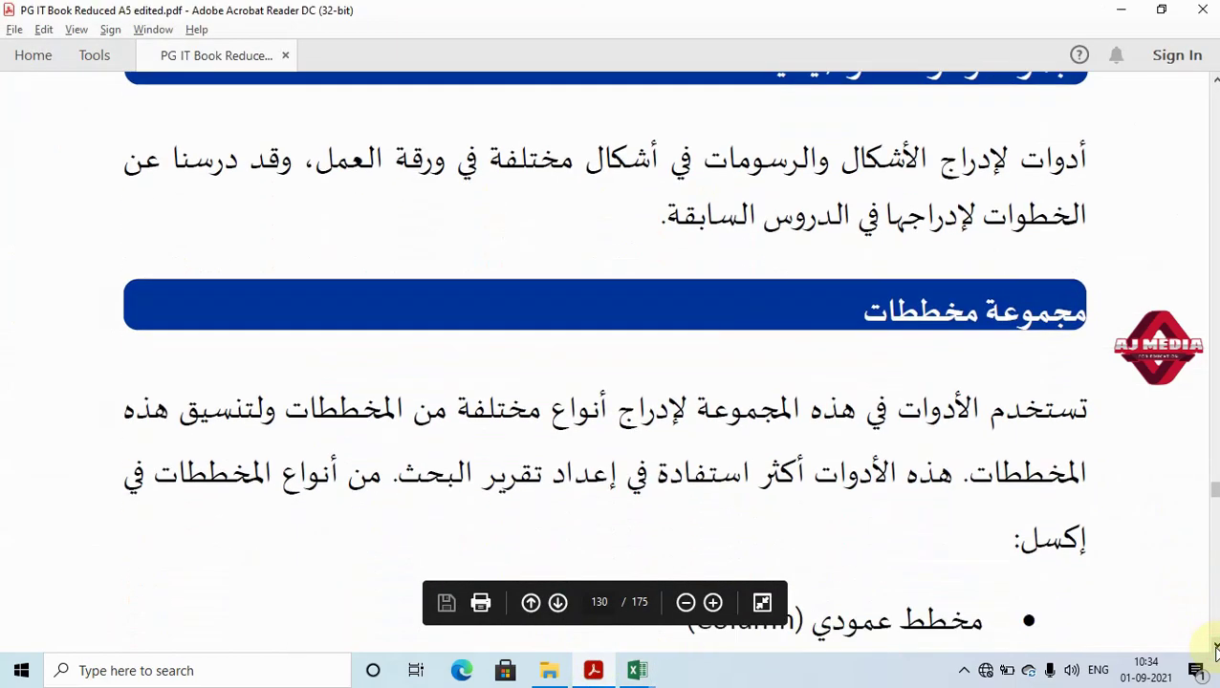
scroll(1215, 650, down, 3)
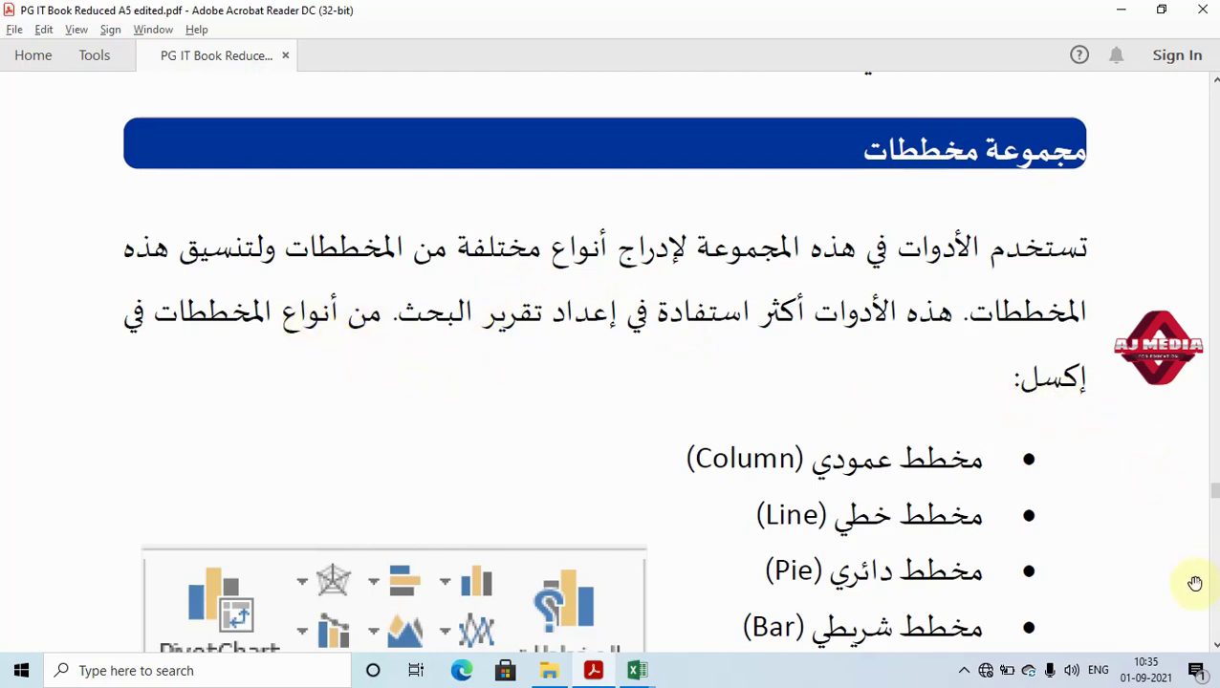
click(1213, 648)
click(1213, 648)
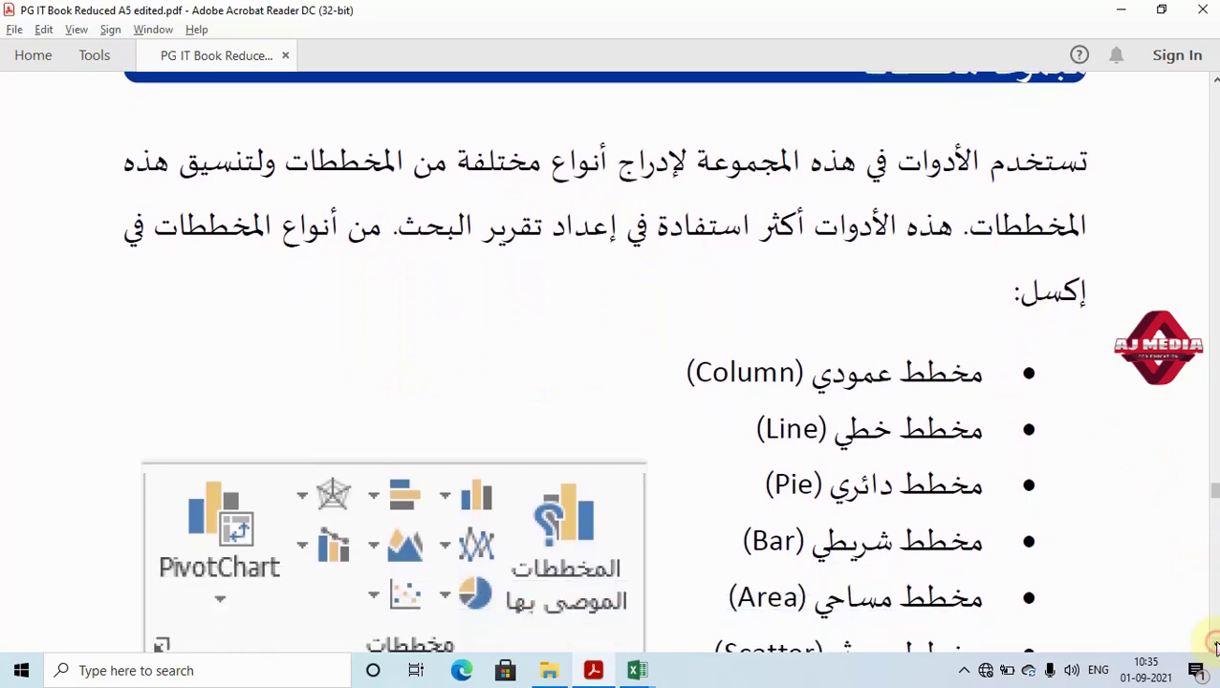
click(1214, 648)
click(1214, 648)
click(1214, 648)
click(1214, 648)
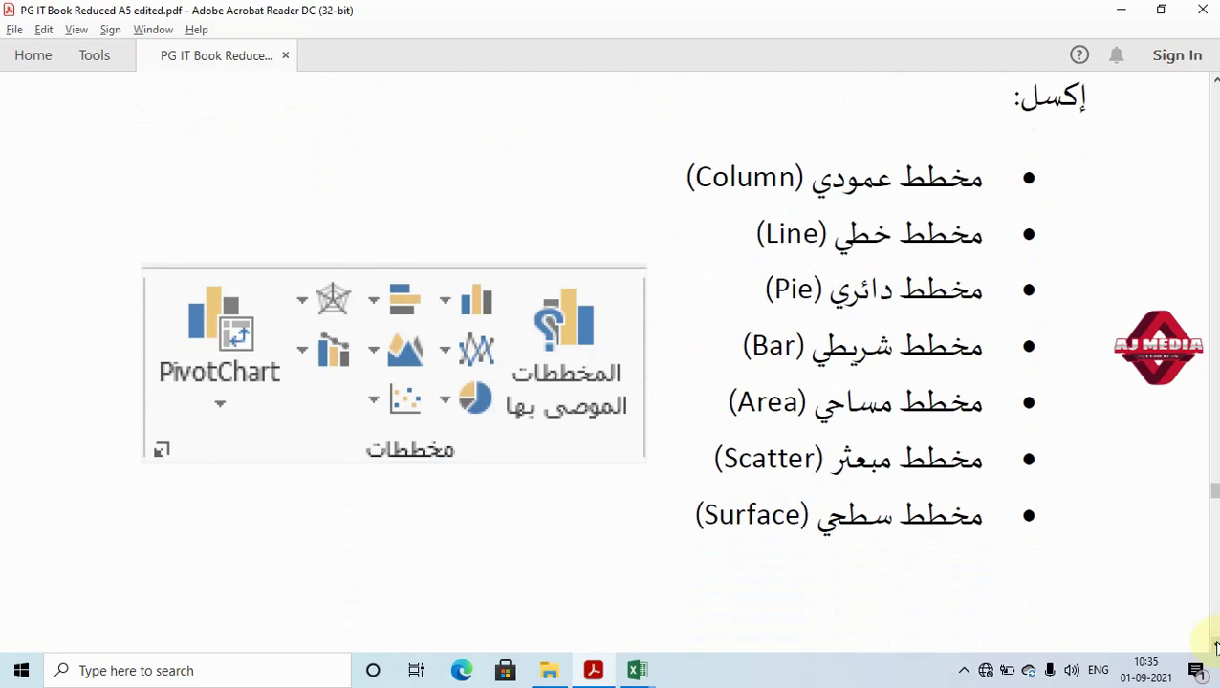
click(1214, 648)
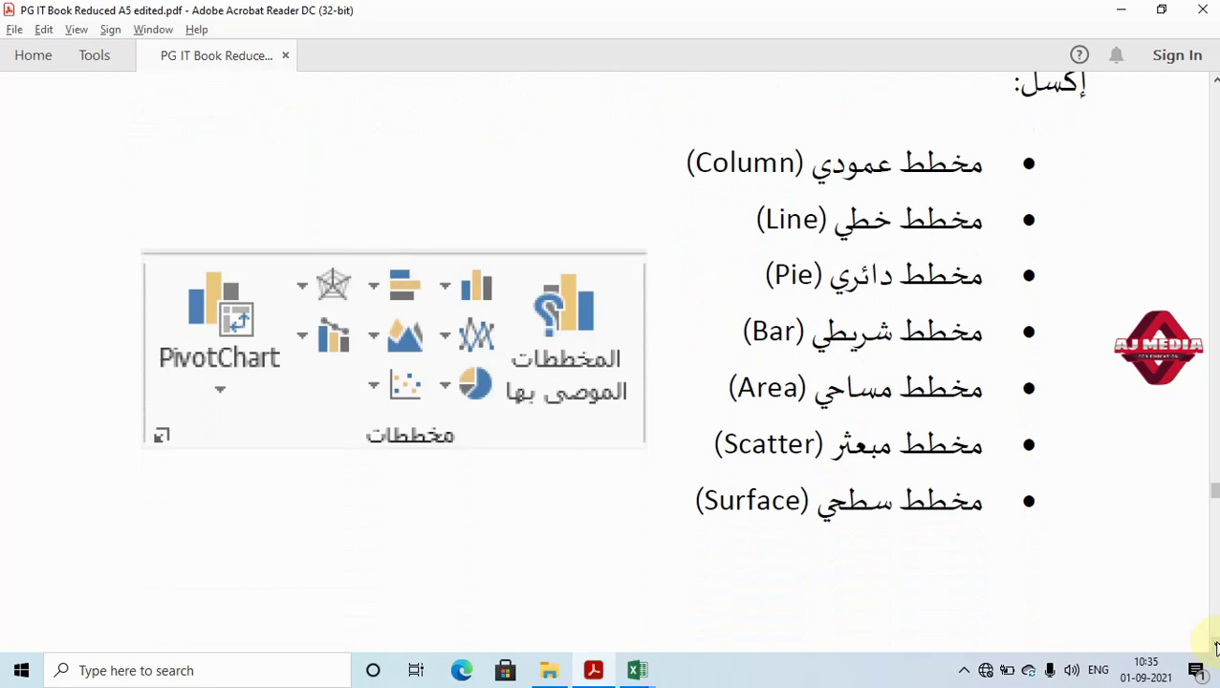
click(1214, 648)
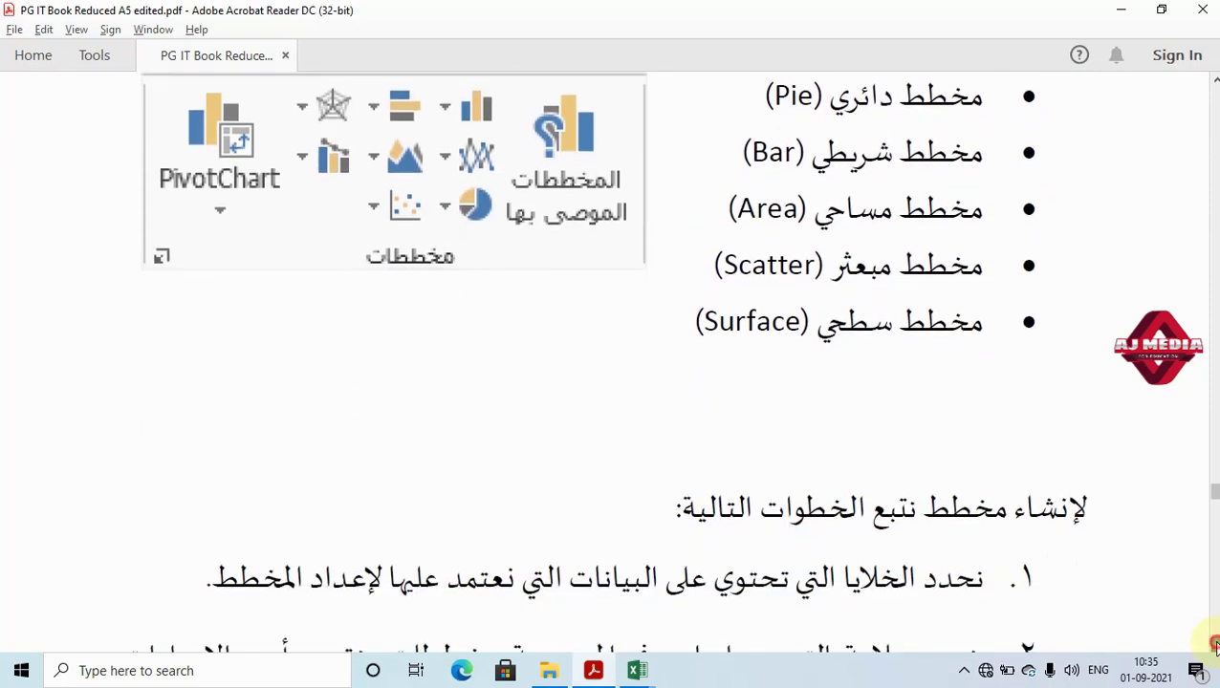
Scroll past step 3 at the end of page 130 onto page 131
click(1214, 648)
click(1213, 648)
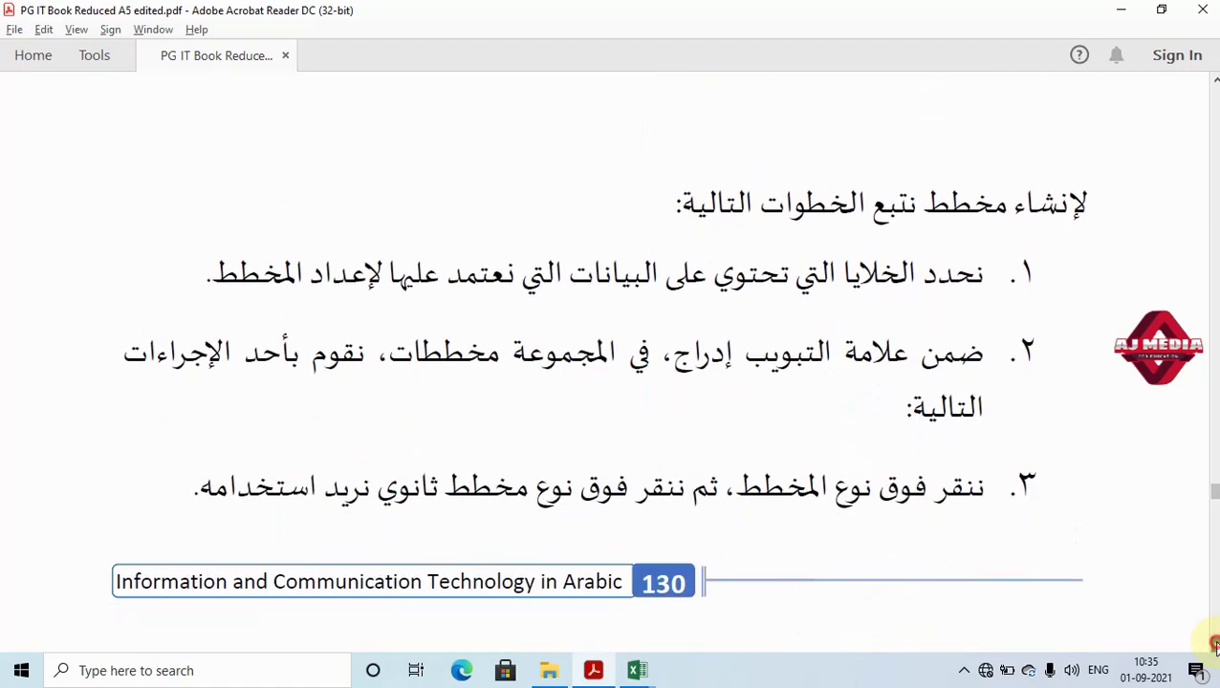
click(1214, 648)
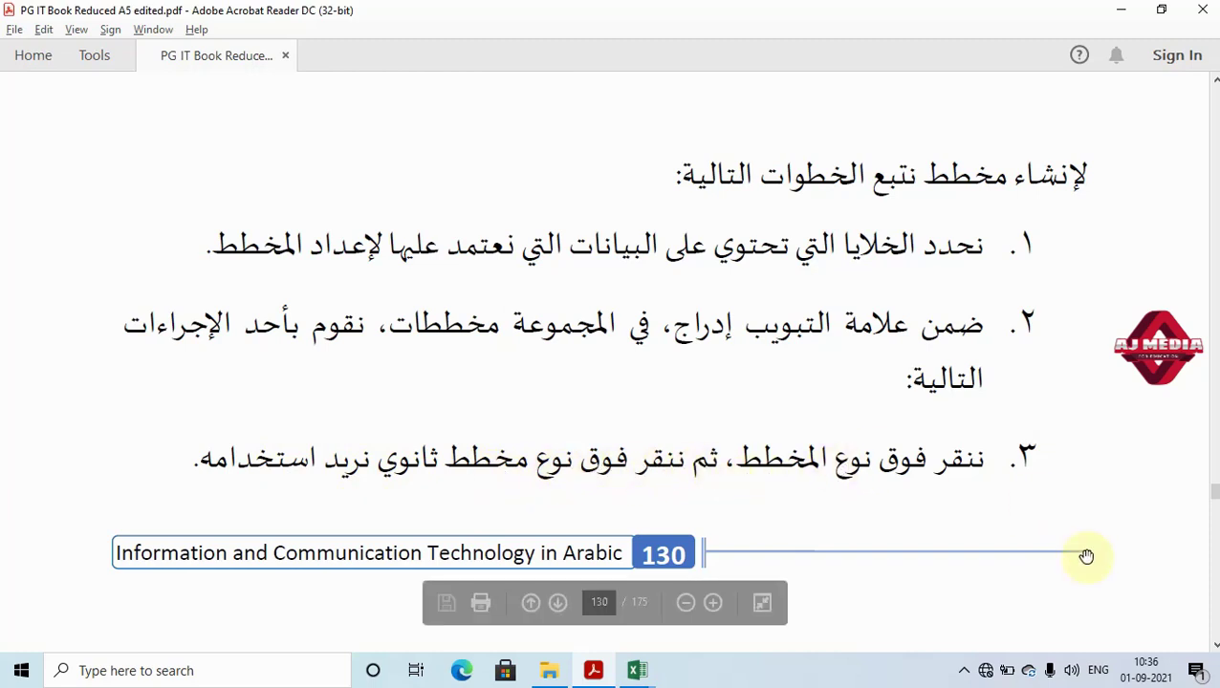
scroll(1215, 647, down, 1)
scroll(1215, 648, down, 1)
scroll(1215, 647, down, 2)
scroll(1215, 647, down, 3)
scroll(1215, 647, down, 1)
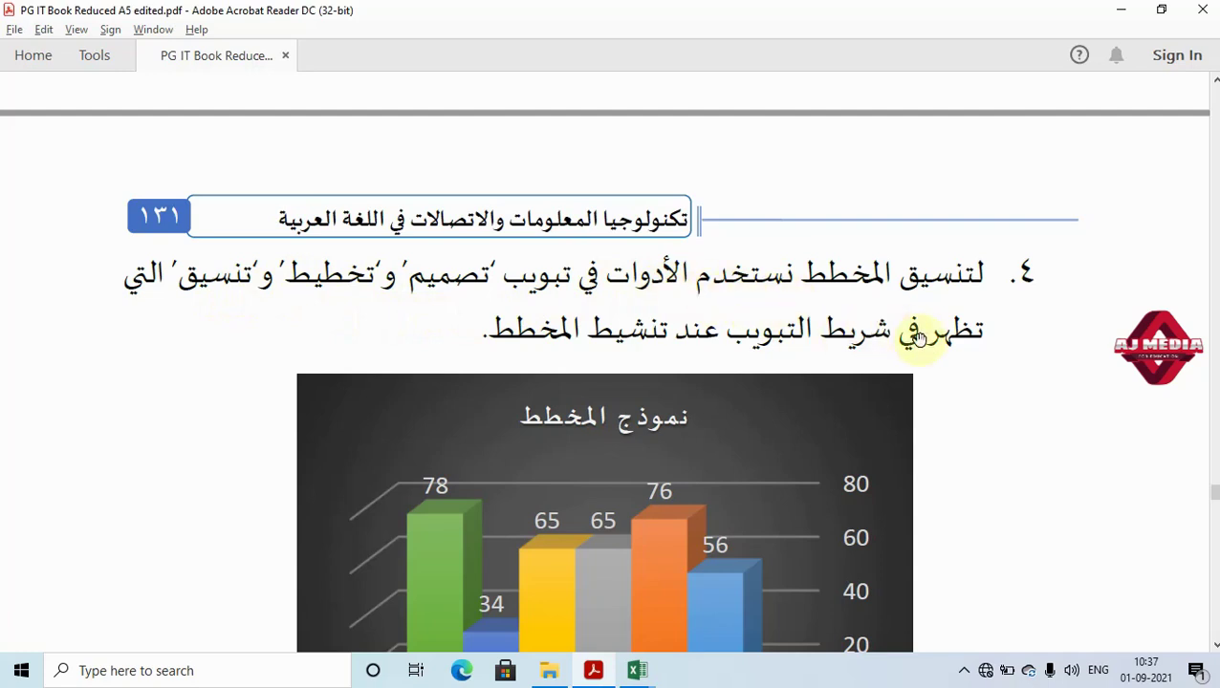
Pan page 131 to show step 4 on chart formatting and the whole sample 3D column chart
click(869, 457)
mouse_move(870, 457)
mouse_down()
mouse_move(843, 254)
mouse_move(850, 306)
mouse_up()
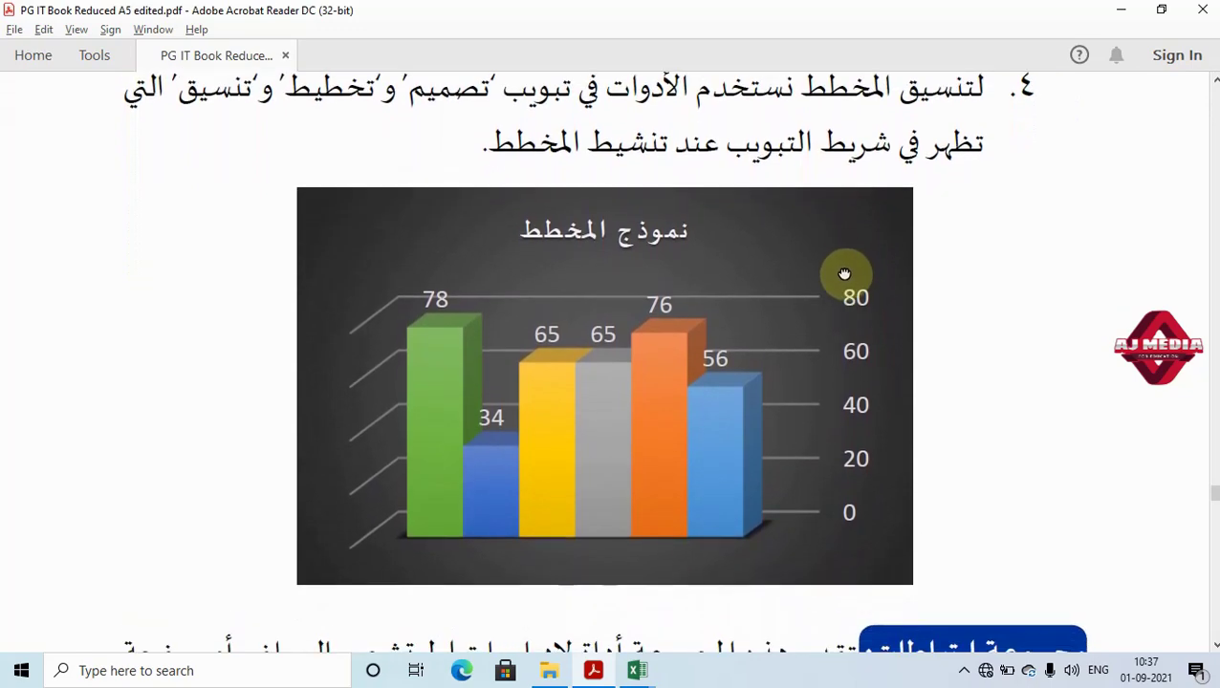
click(636, 670)
Back in Book1, select F6:K9, the department table from Department through Total Students
click(577, 613)
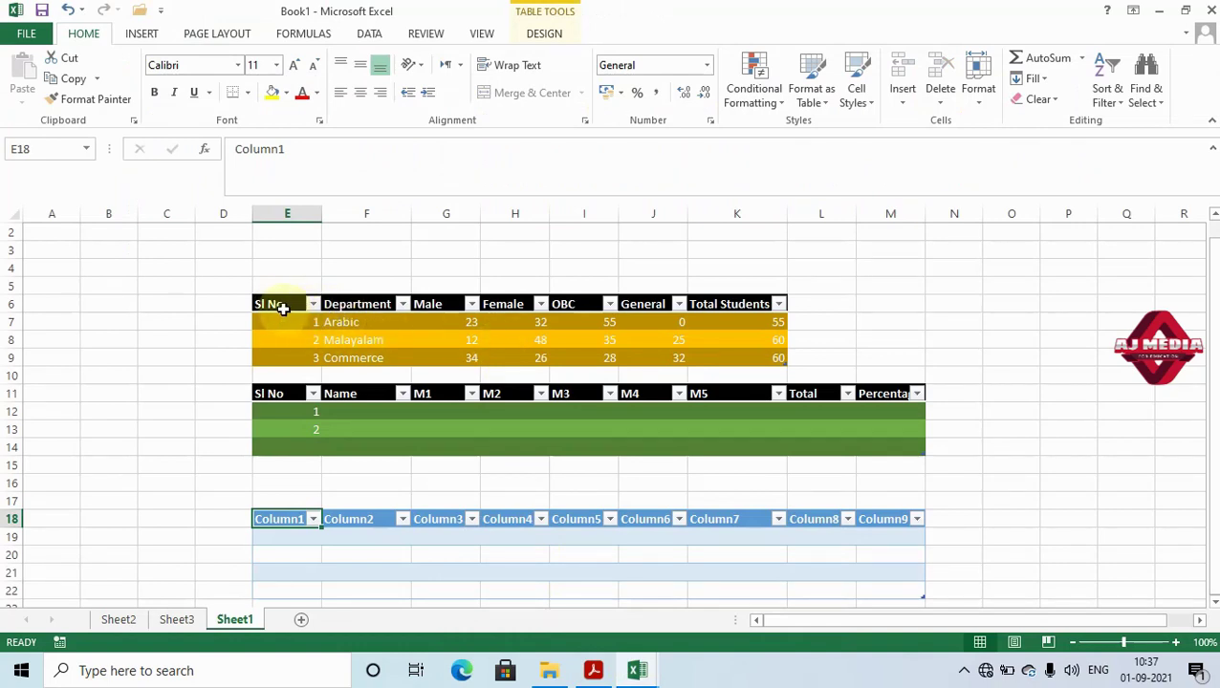
click(282, 304)
drag(353, 306, 734, 351)
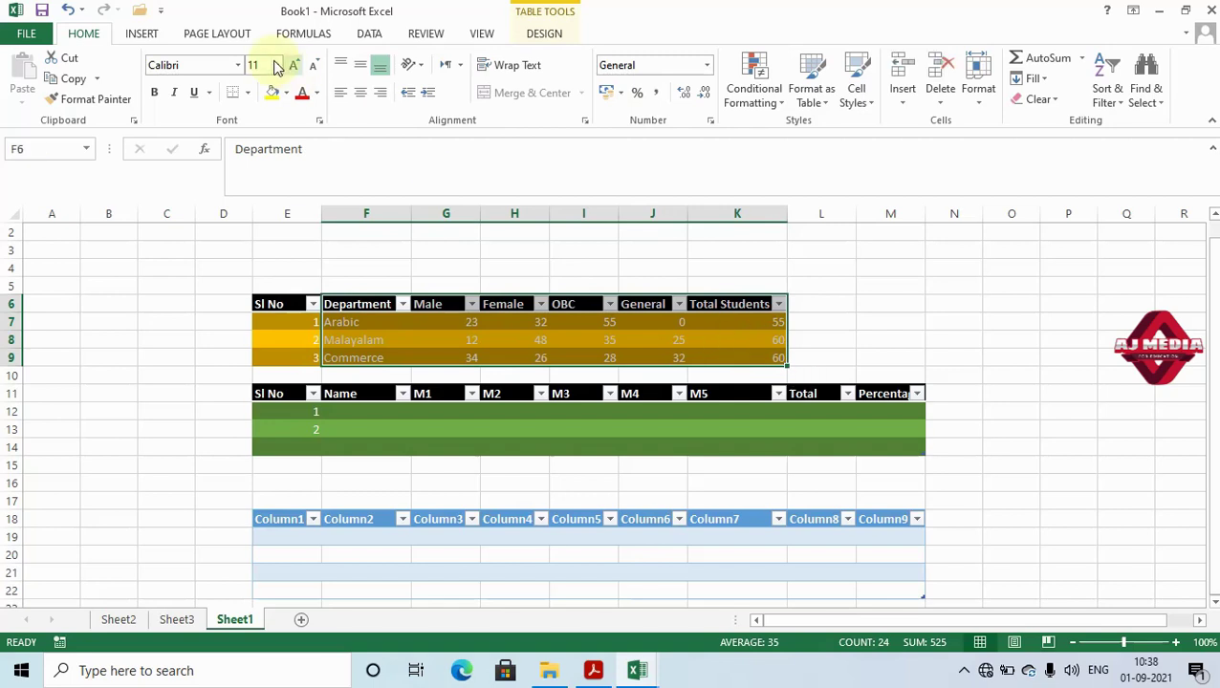
click(150, 38)
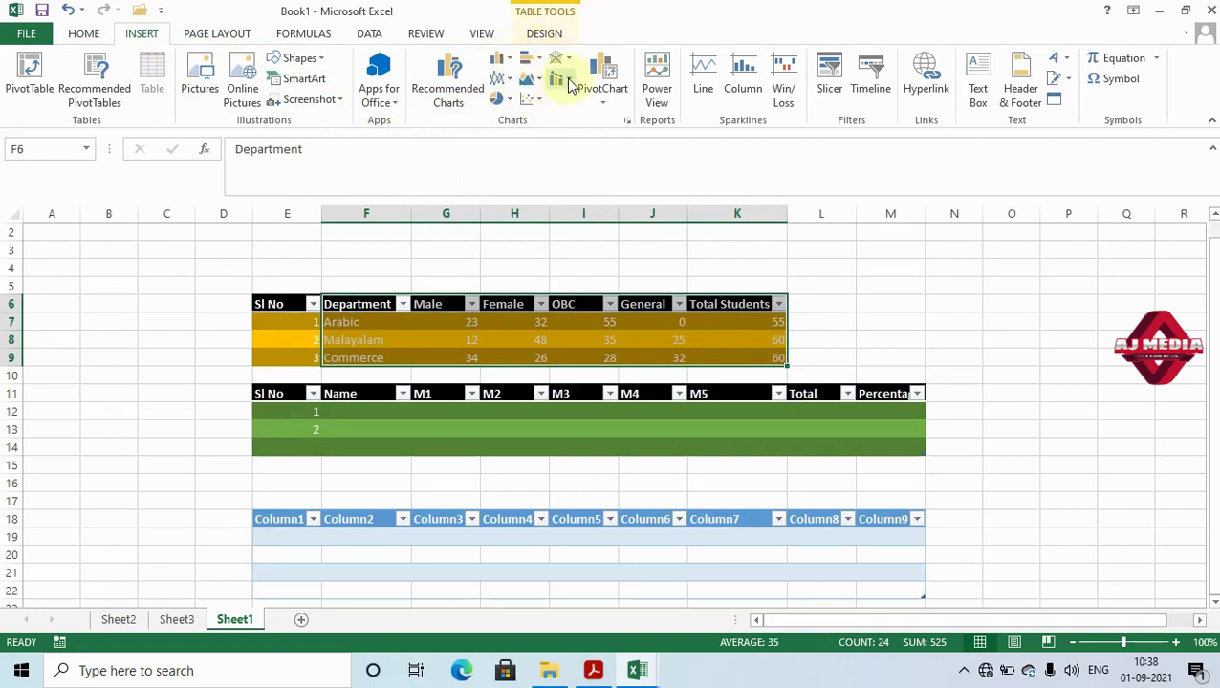
From the Insert tab's Column and Bar dropdowns, open More Bar Charts to see all chart types
click(512, 63)
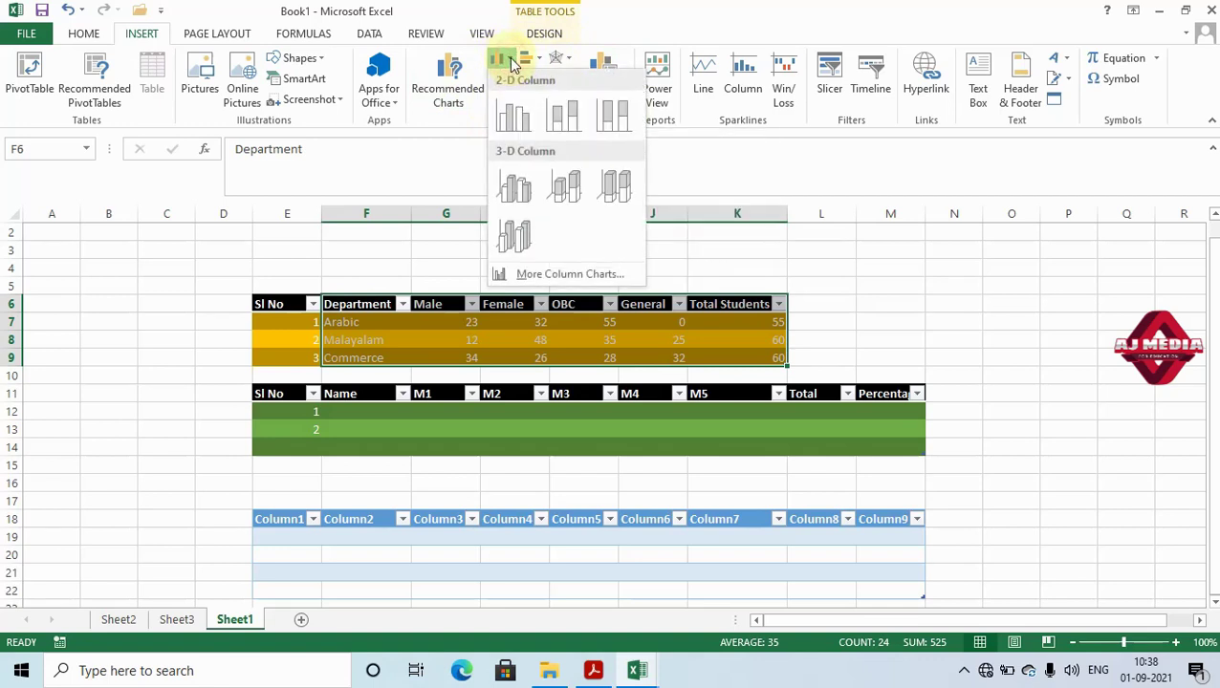
click(538, 58)
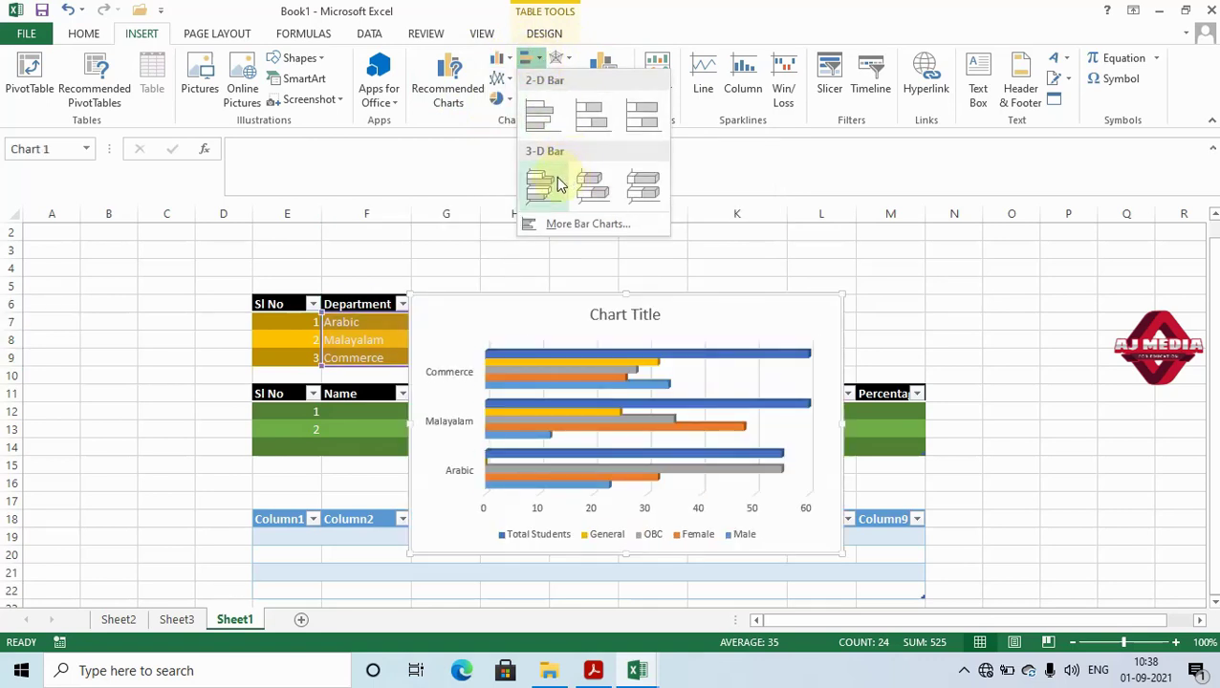
click(570, 225)
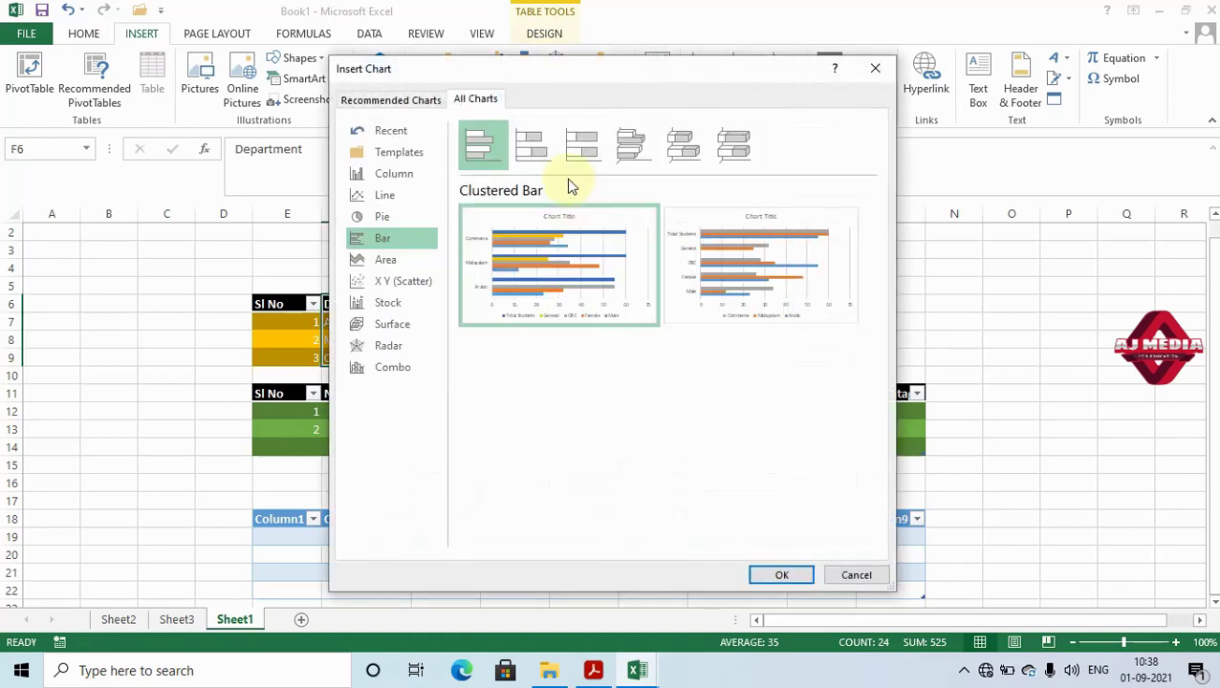
Pick Column > 3-D Clustered Column in All Charts and insert the chart
click(400, 181)
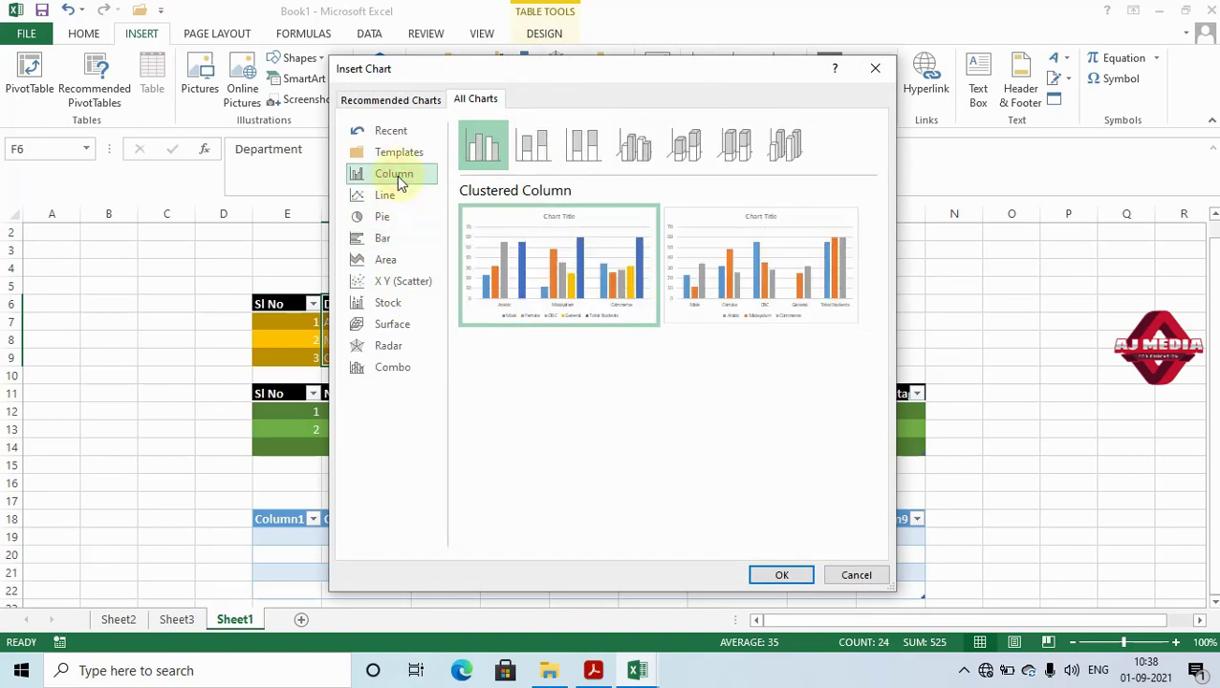
click(641, 159)
mouse_move(763, 289)
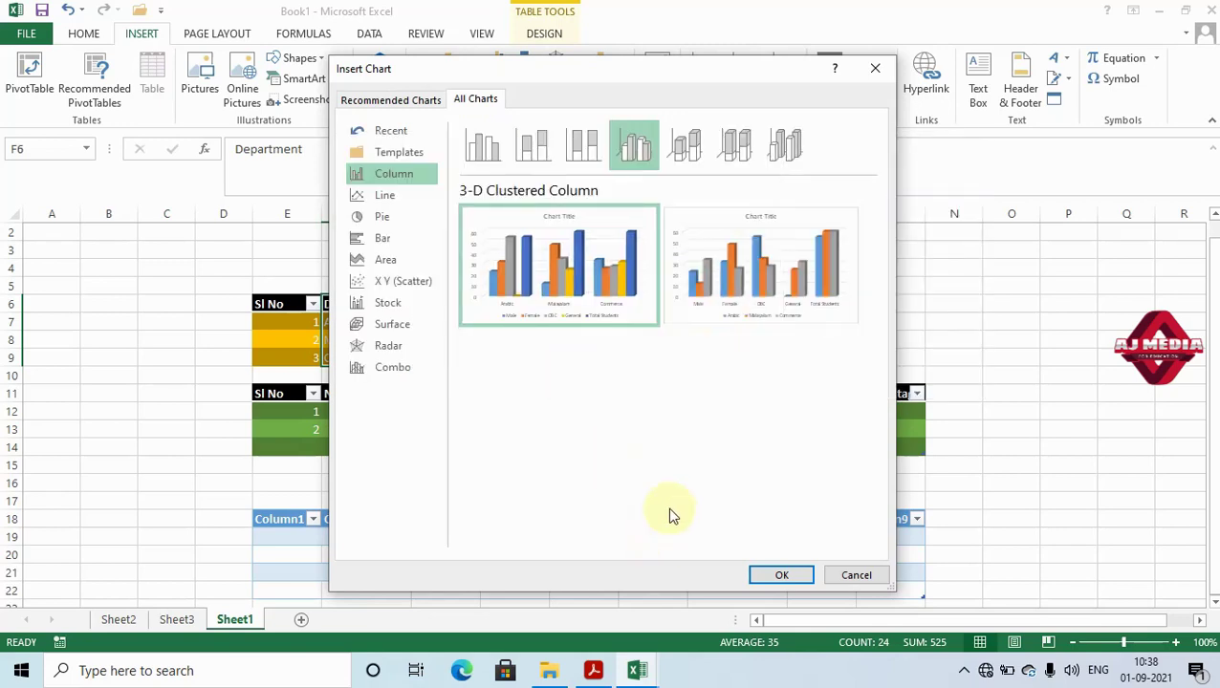
mouse_move(577, 255)
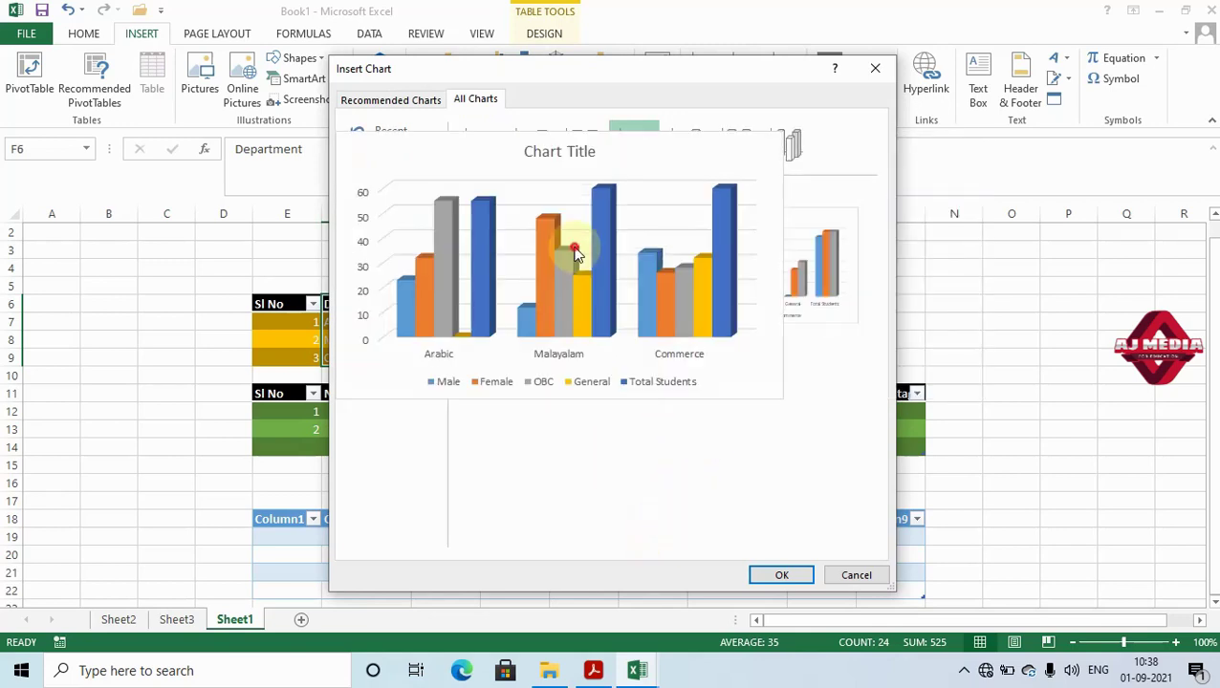
click(779, 576)
mouse_move(798, 436)
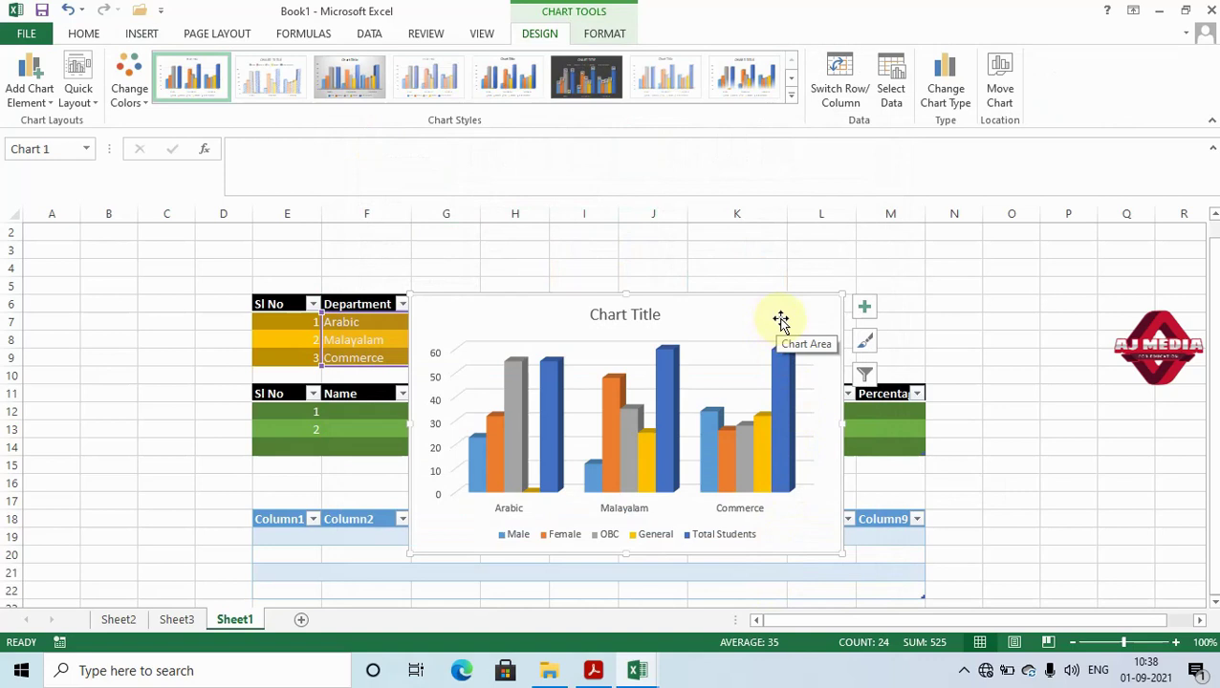
Move the chart up and right, then inspect the Male, Female, OBC series and legend
drag(781, 318, 832, 283)
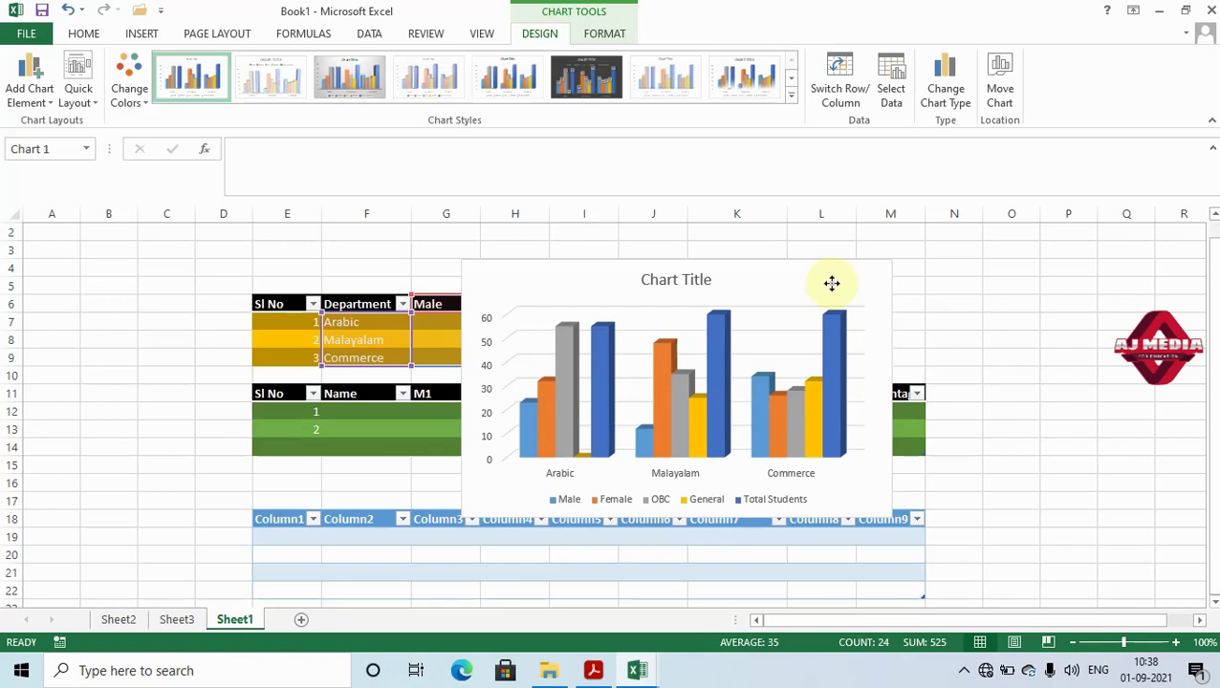
drag(831, 283, 822, 295)
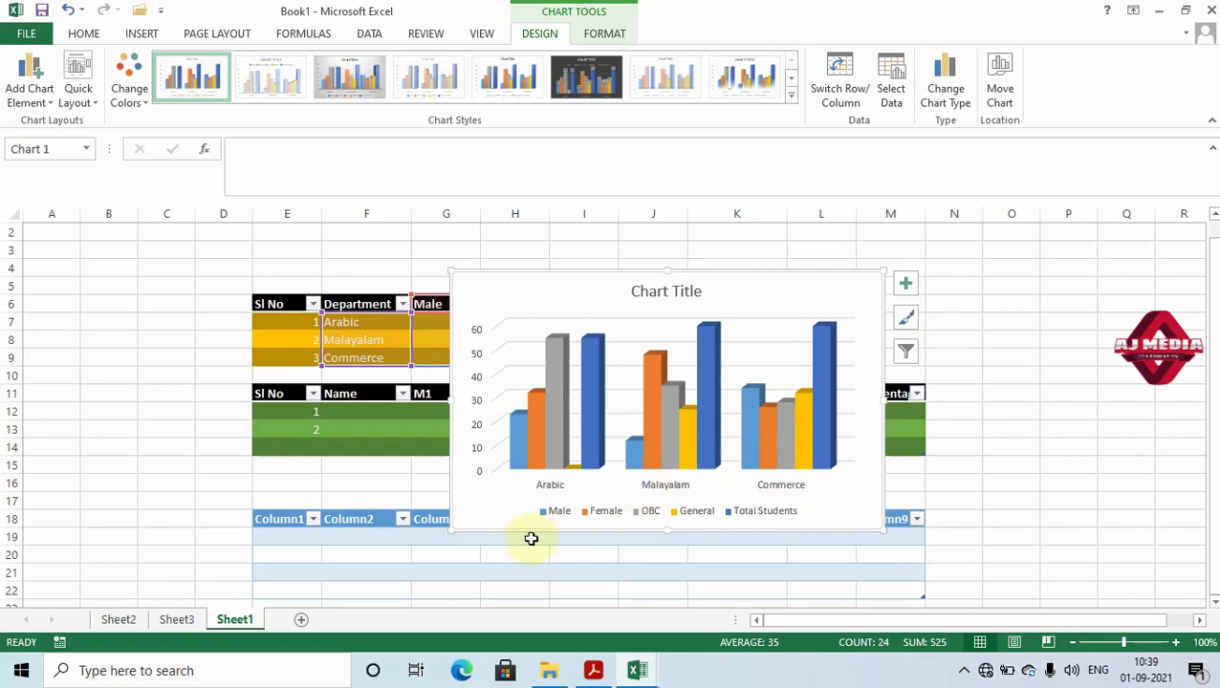
click(519, 445)
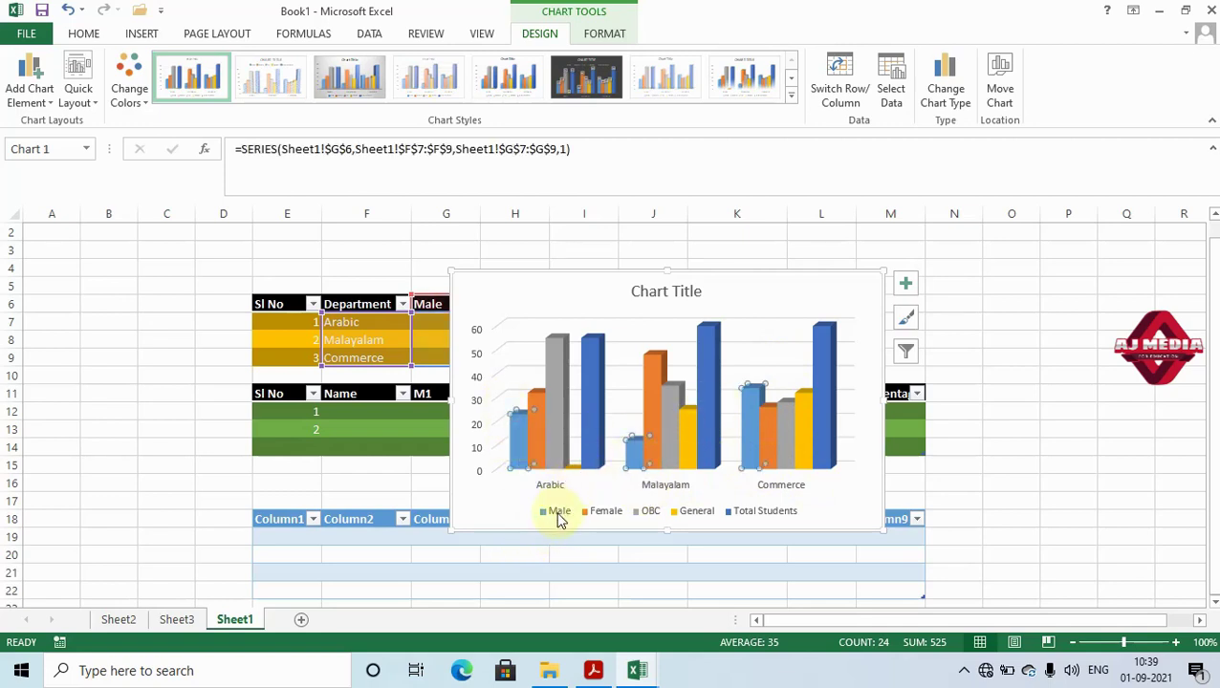
click(537, 441)
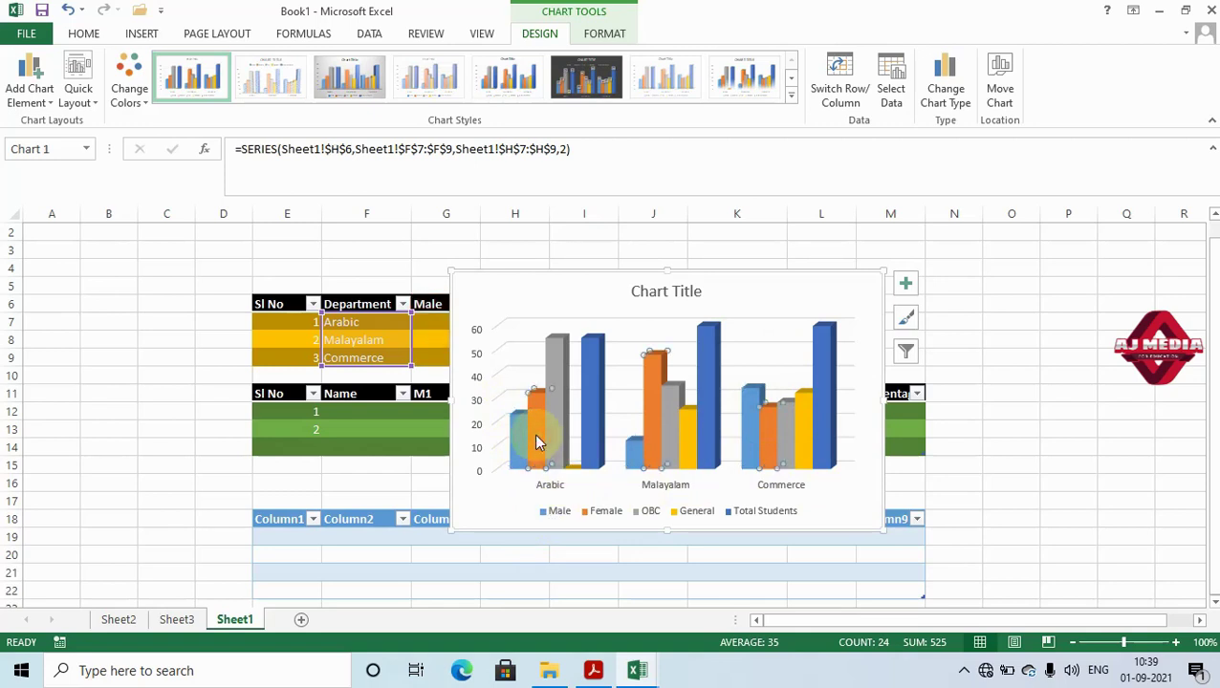
click(648, 515)
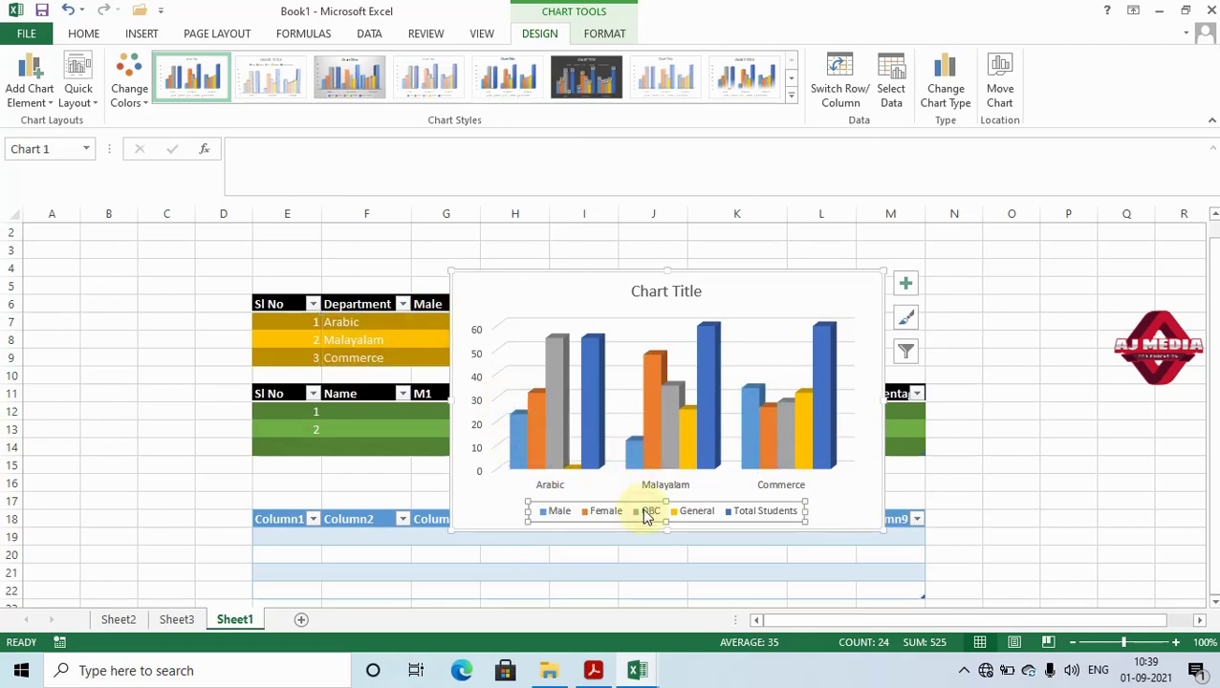
click(561, 400)
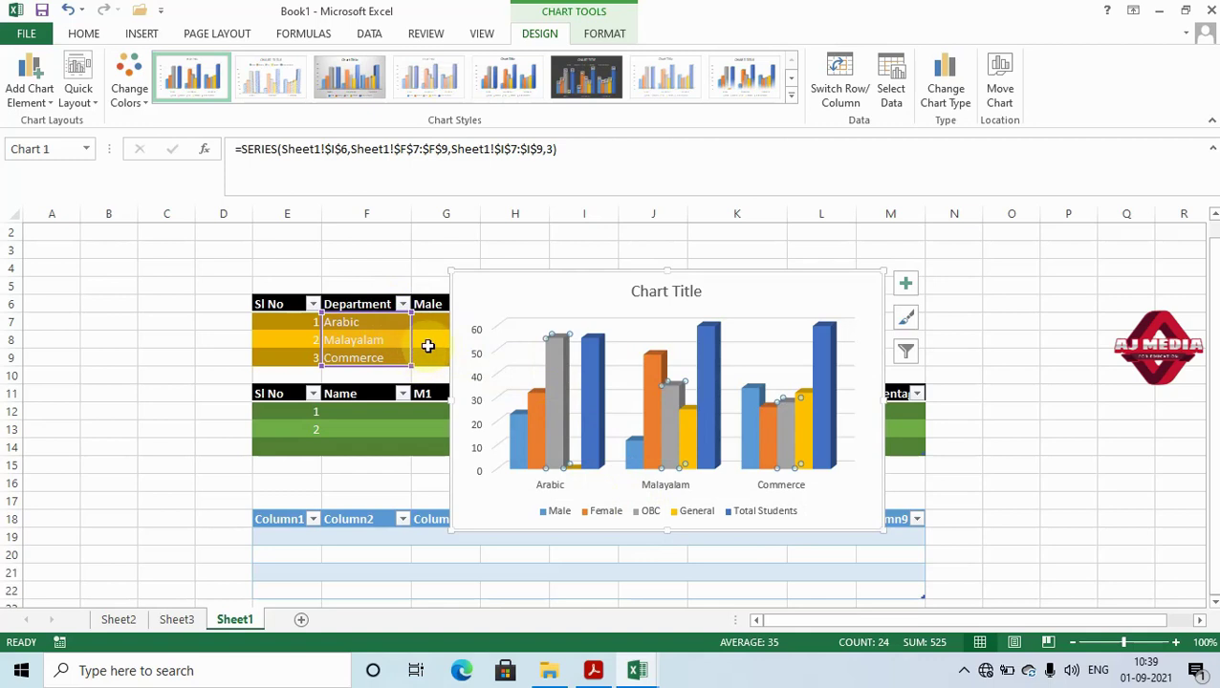
Drag the chart right to uncover the table and check the Total Students and General series
mouse_move(722, 280)
mouse_down()
mouse_move(861, 362)
mouse_move(999, 245)
mouse_up()
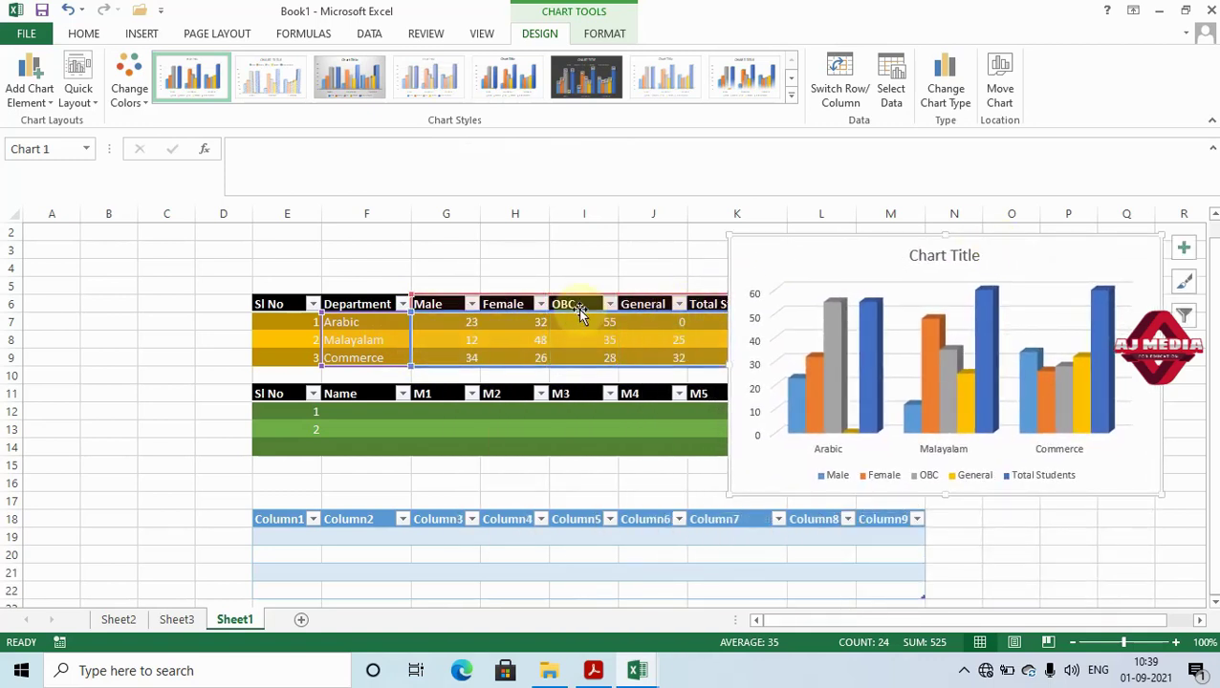
click(988, 413)
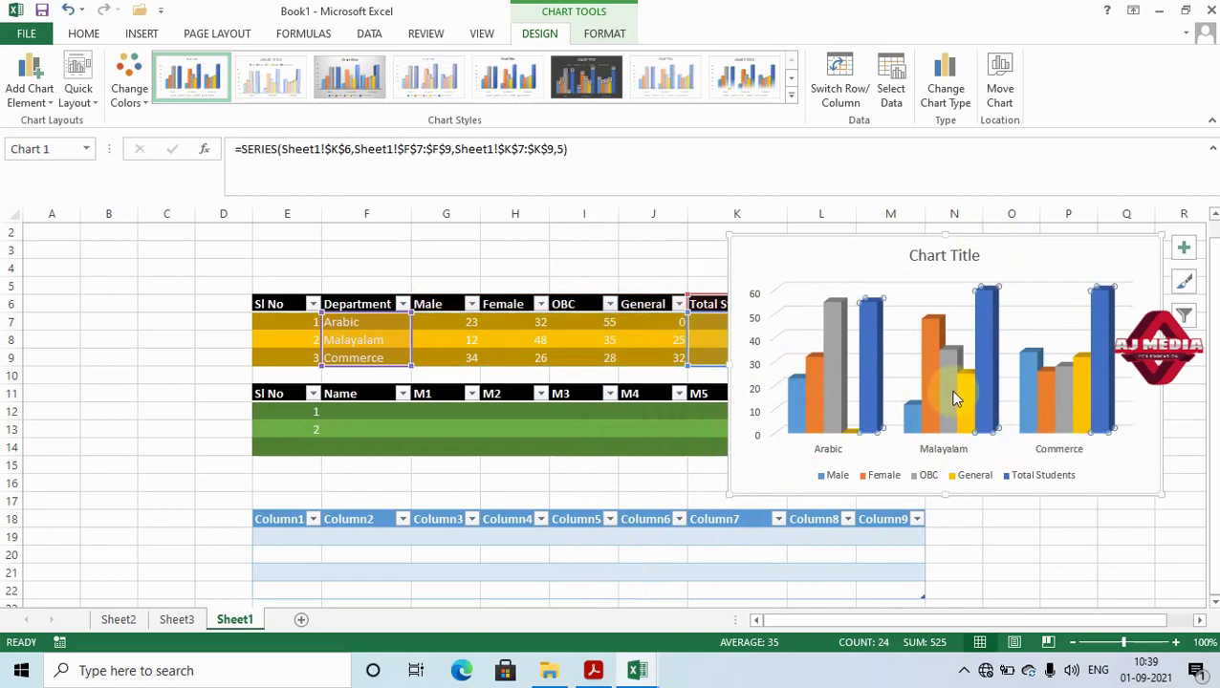
click(964, 394)
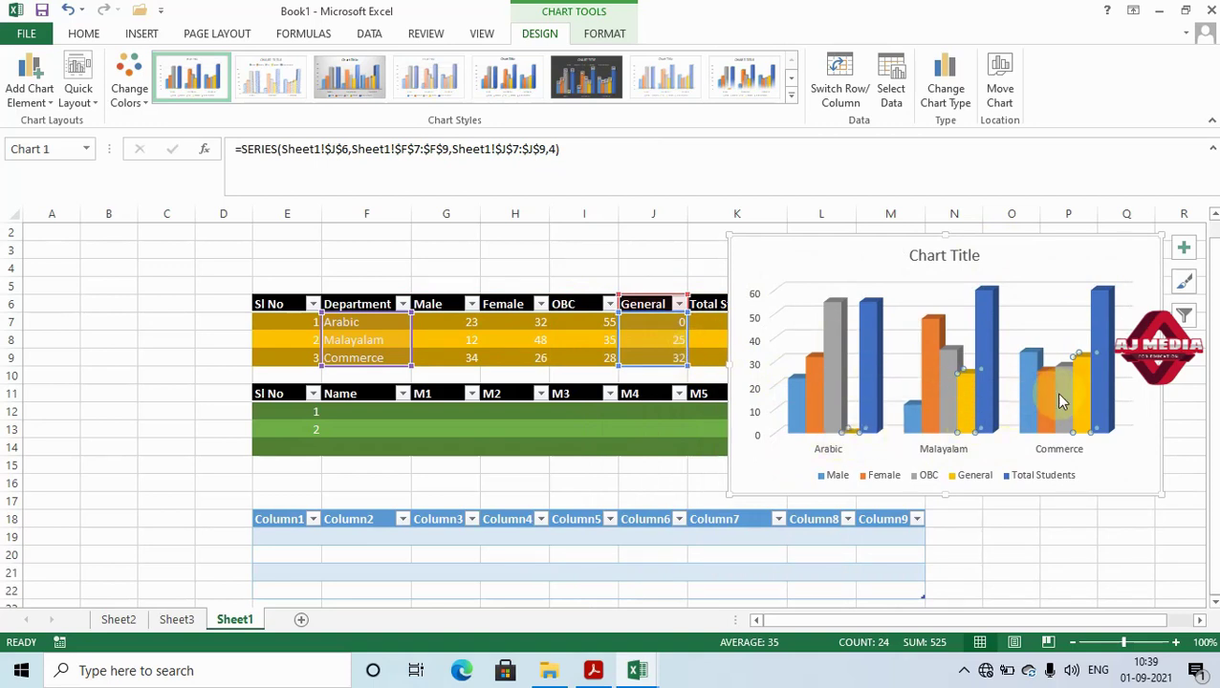
mouse_move(1081, 402)
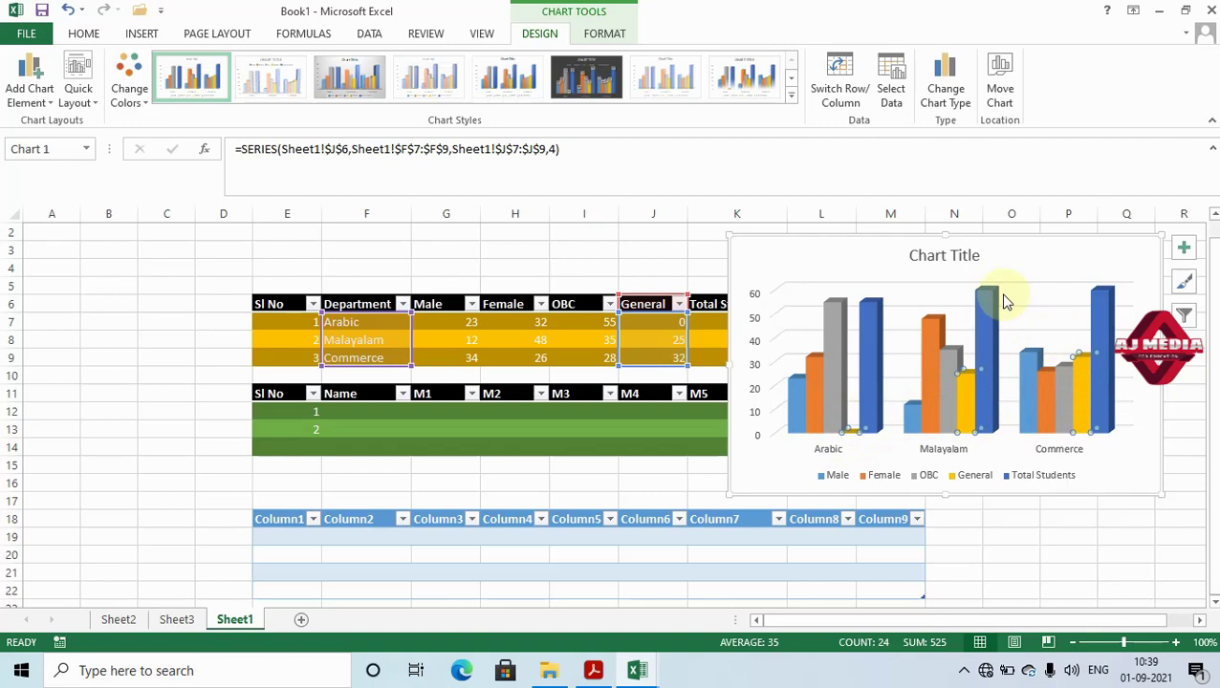
Replace the chart title placeholder with 'Status of Admission'
click(954, 256)
triple_click(954, 256)
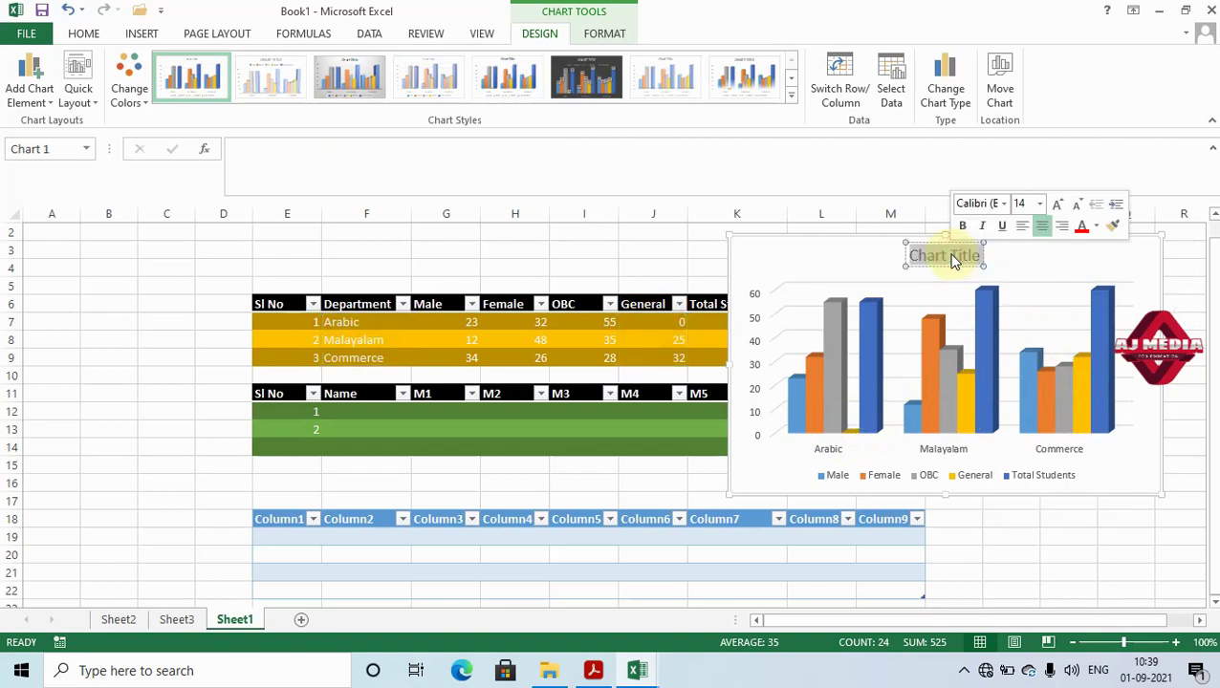
key(BackSpace)
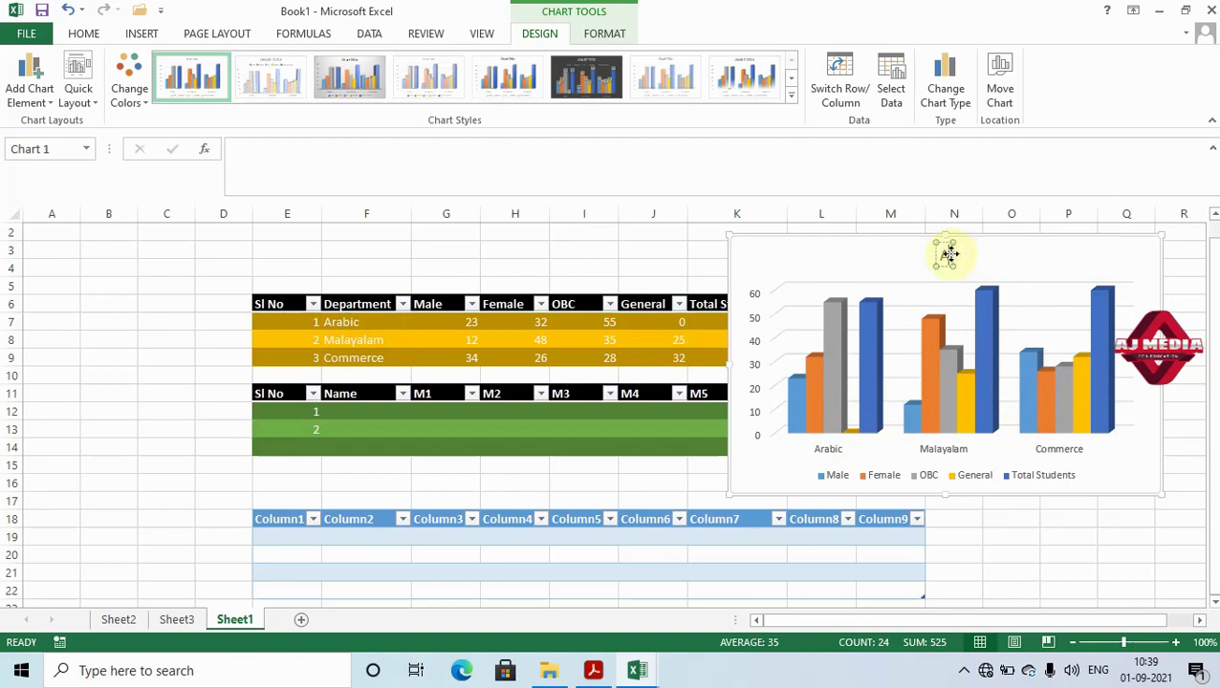
text(Sta)
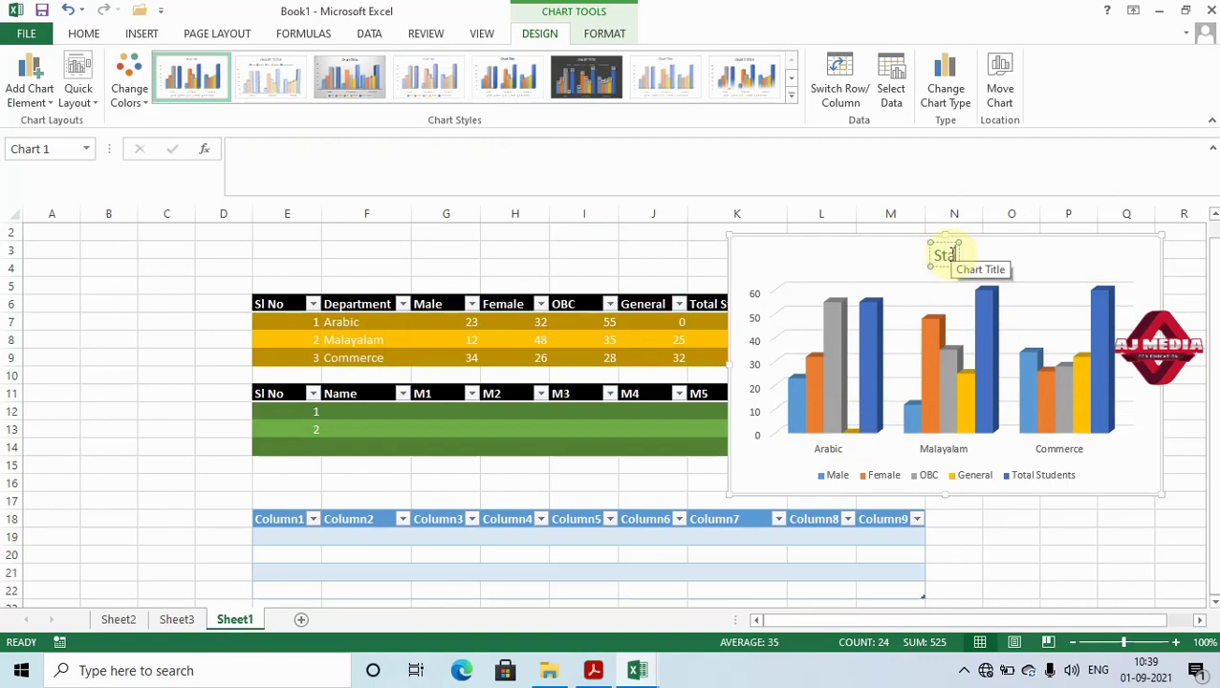
text(tus of Admission)
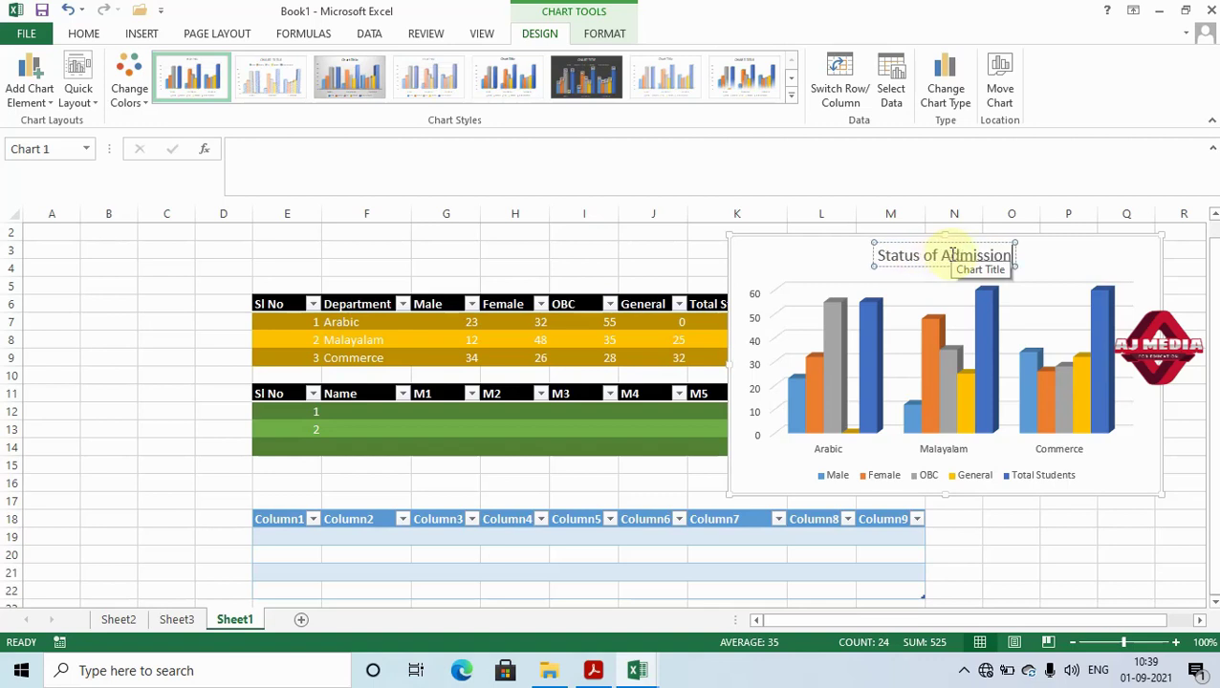
Move the chart left beside the tables and enlarge it down to about row 22
click(822, 249)
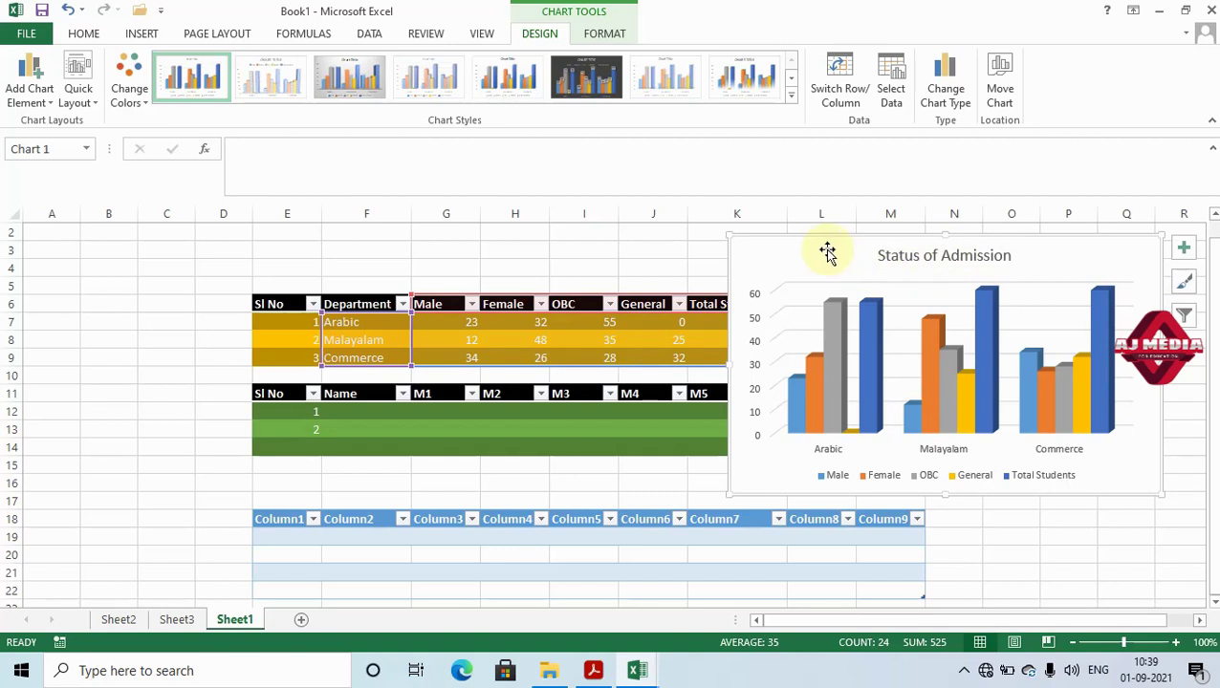
mouse_move(831, 248)
mouse_down()
mouse_move(656, 235)
mouse_move(588, 254)
mouse_up()
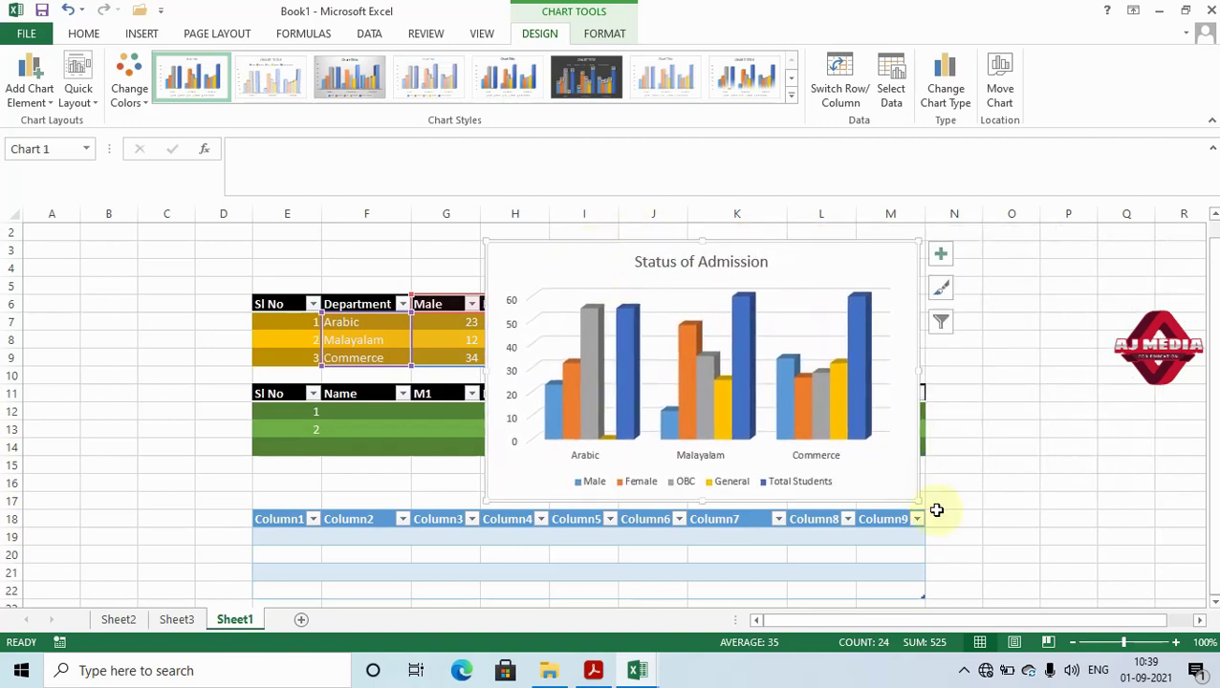
drag(915, 496, 1044, 592)
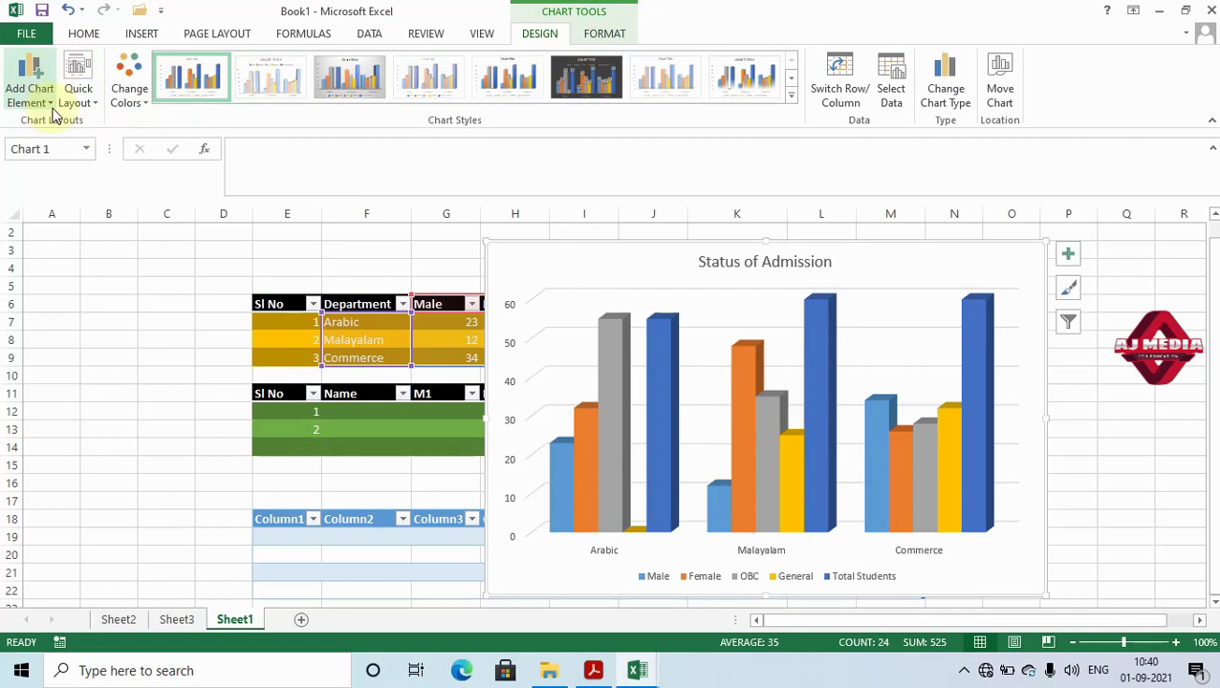
Add a Primary Horizontal axis title and enter 'Department' as its text
click(53, 108)
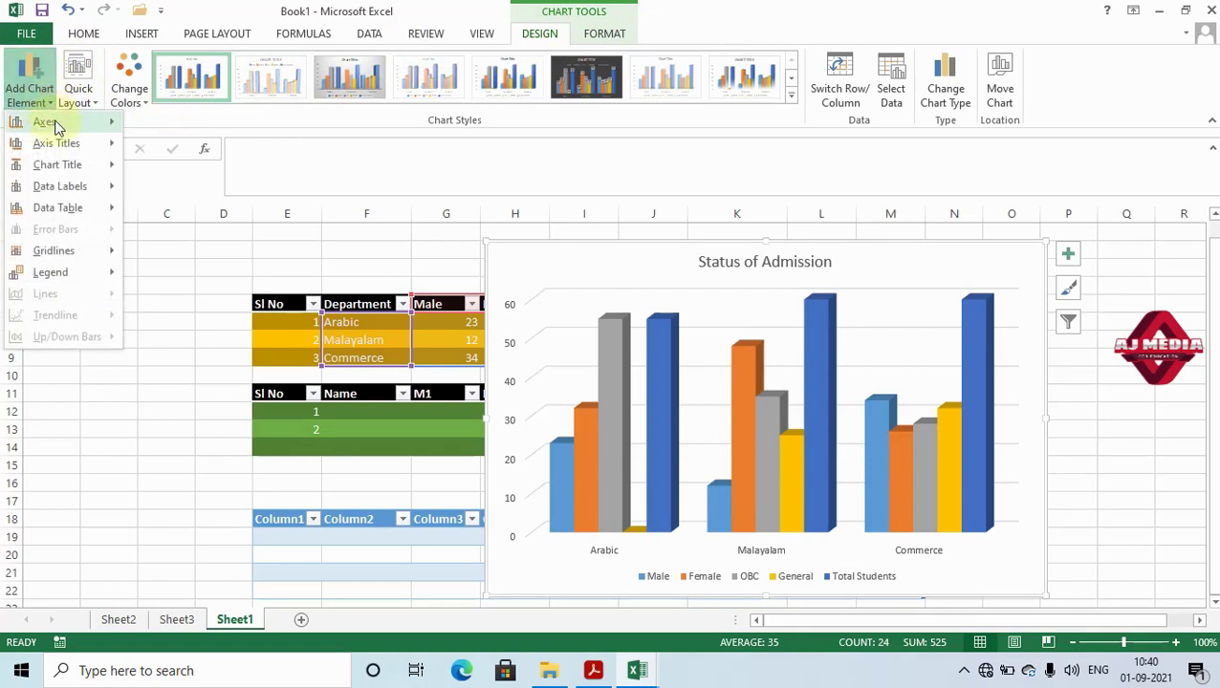
mouse_move(67, 150)
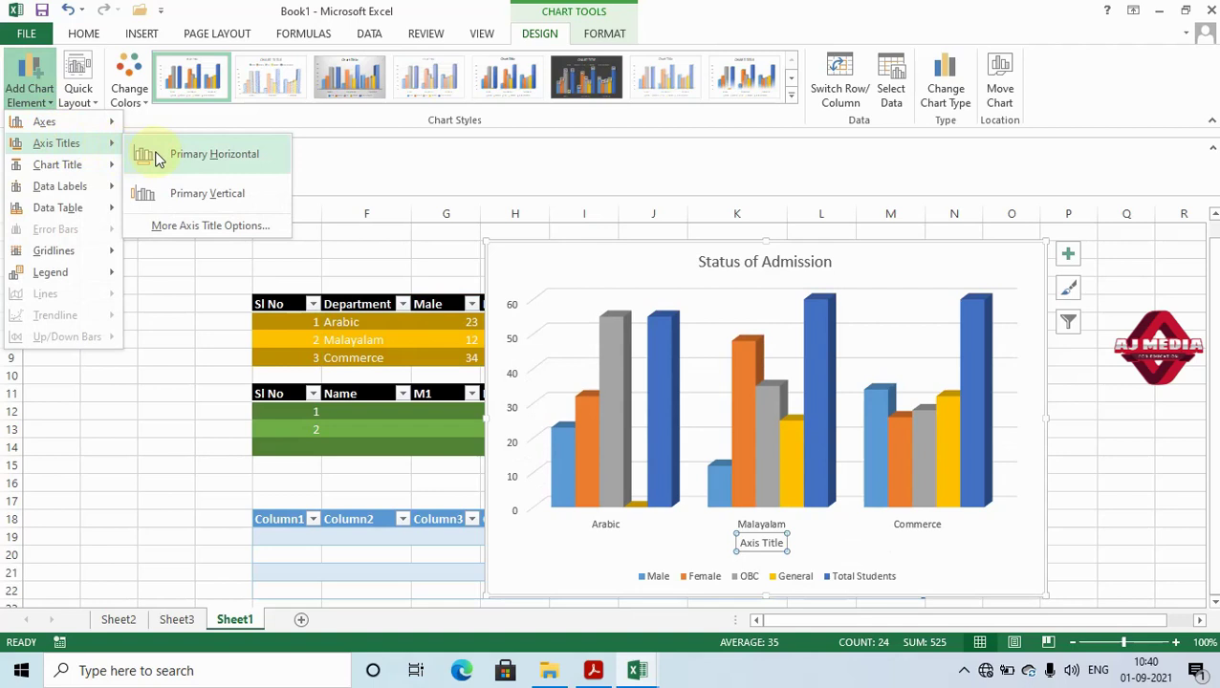
click(158, 158)
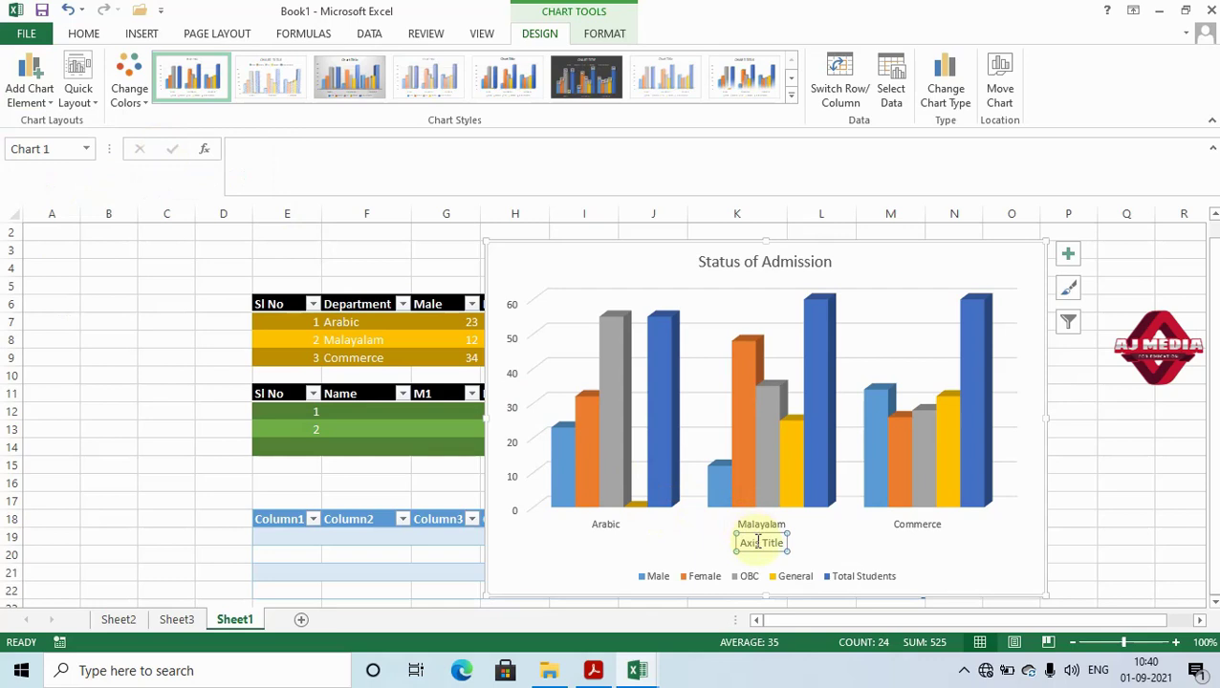
triple_click(762, 544)
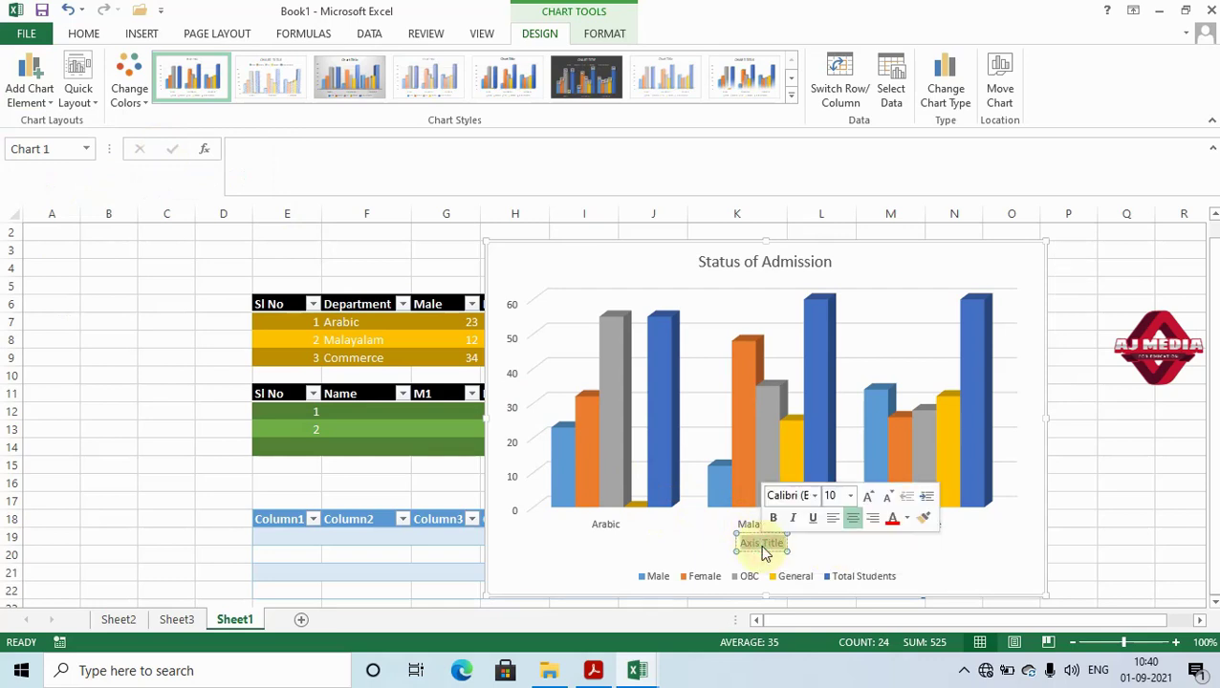
text(Dep)
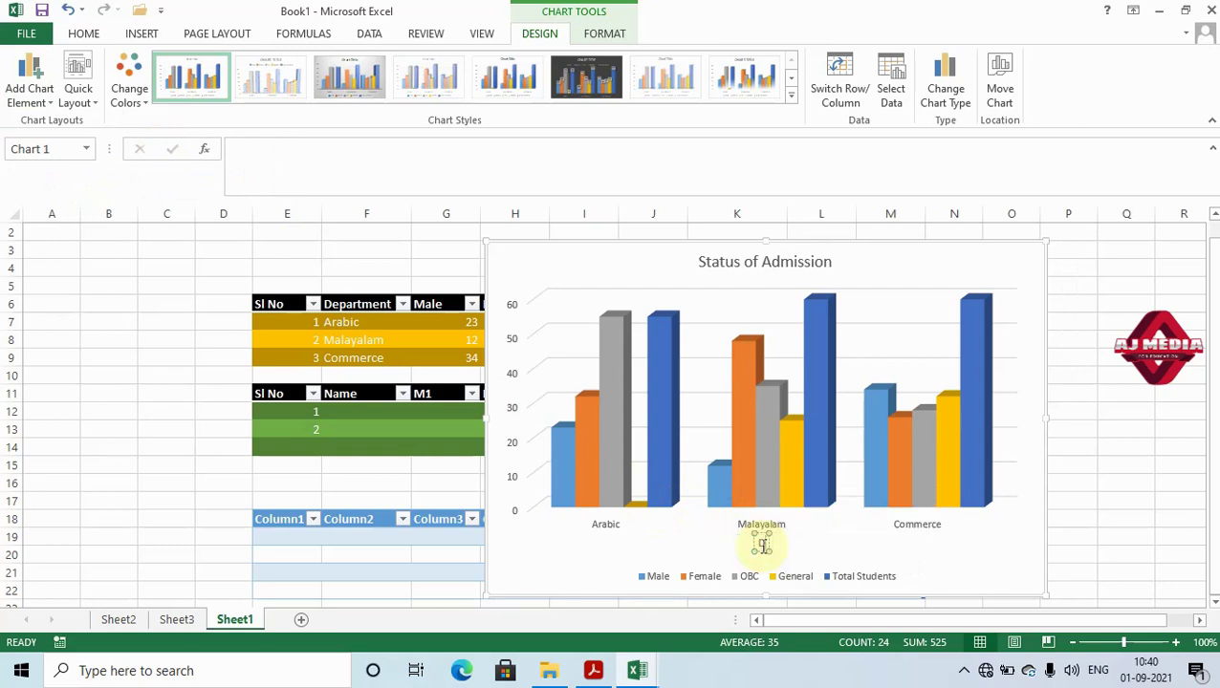
text(aartment)
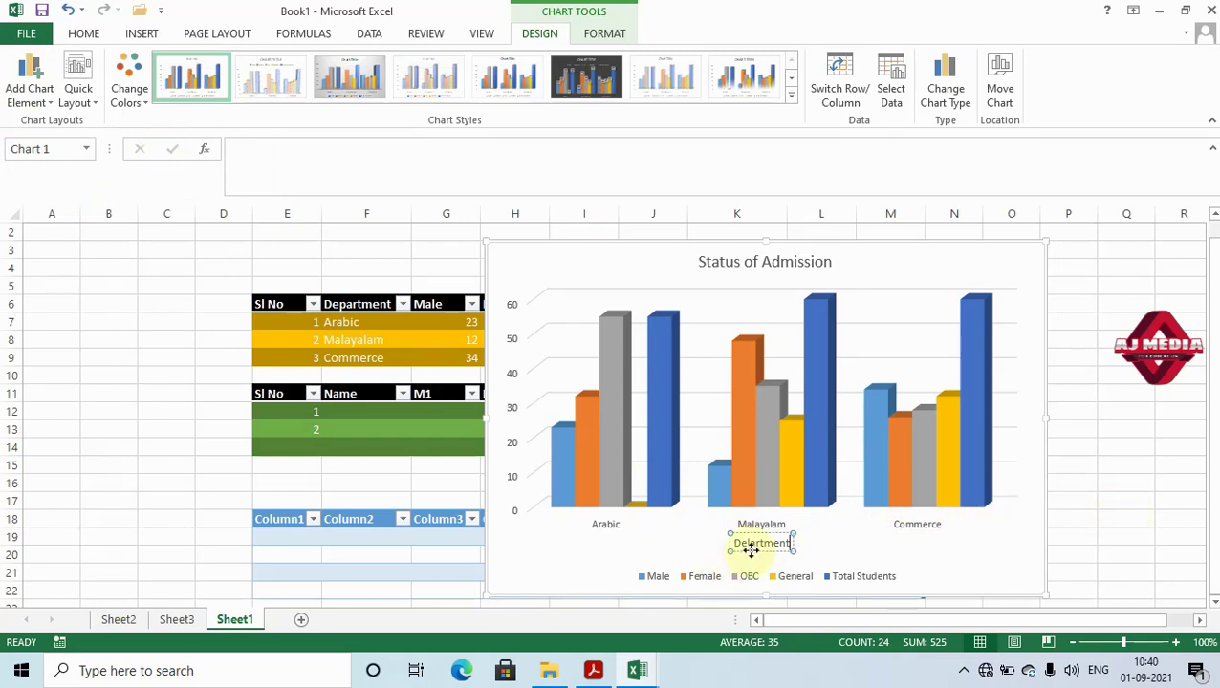
click(749, 542)
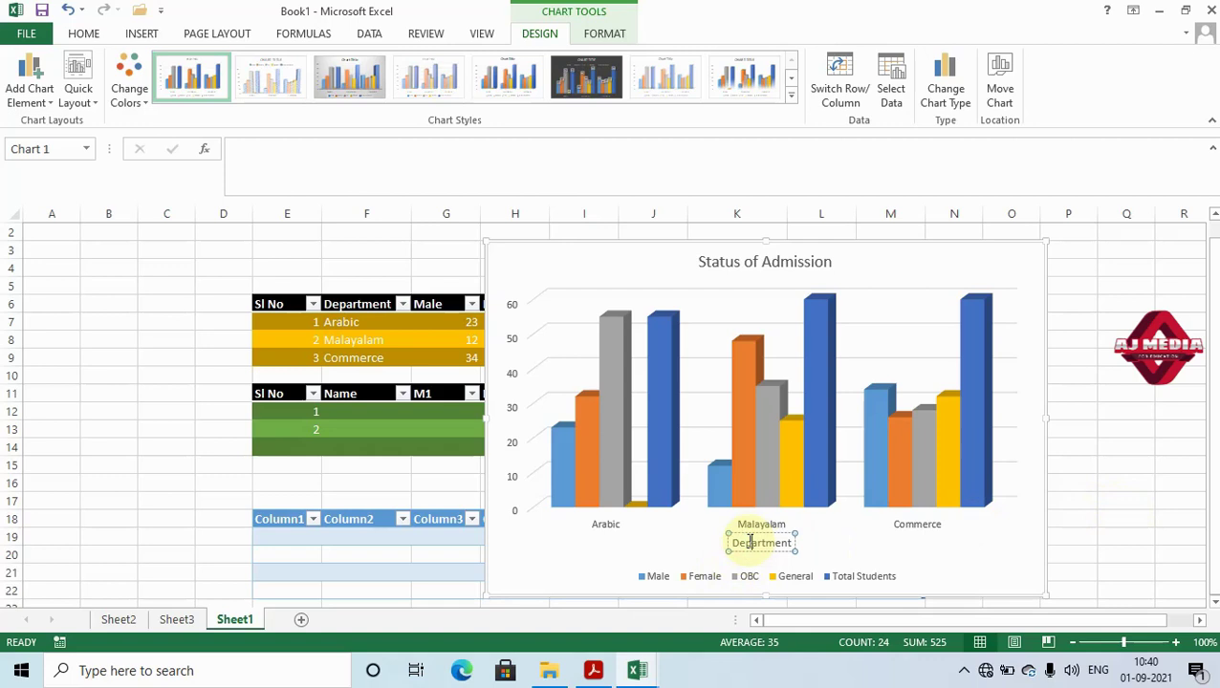
click(892, 546)
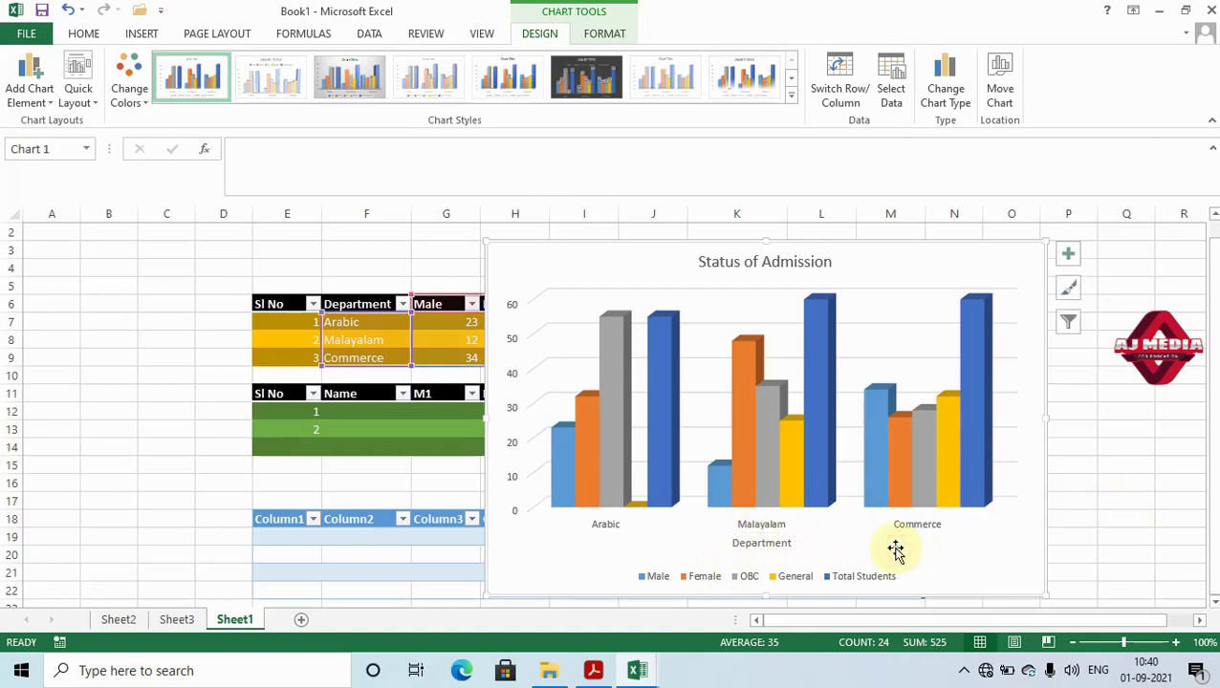
click(54, 114)
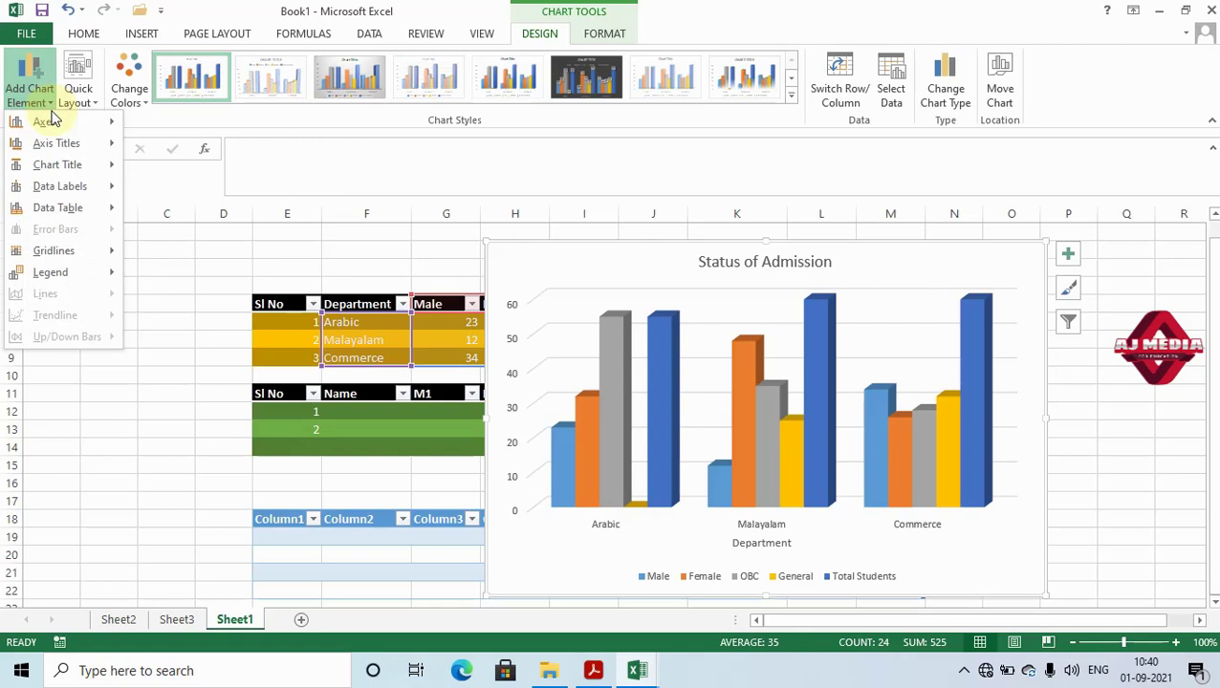
Add a Primary Vertical axis title and replace its placeholder with 'Number of Students'
mouse_move(105, 150)
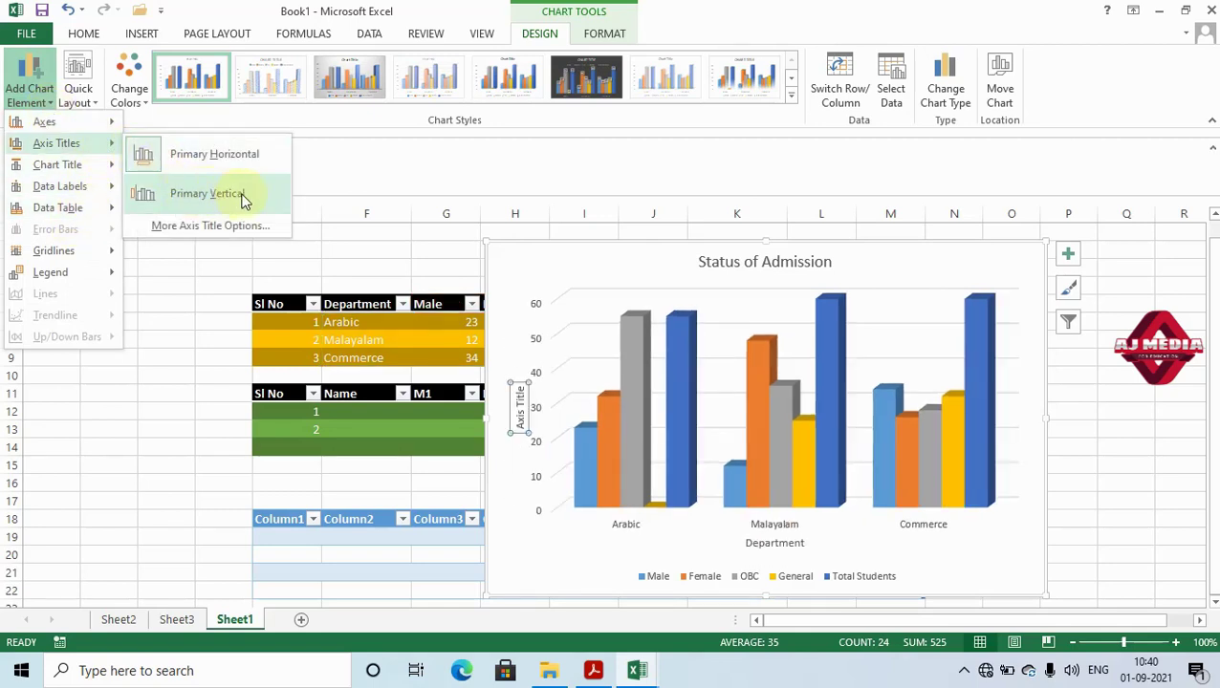
click(242, 194)
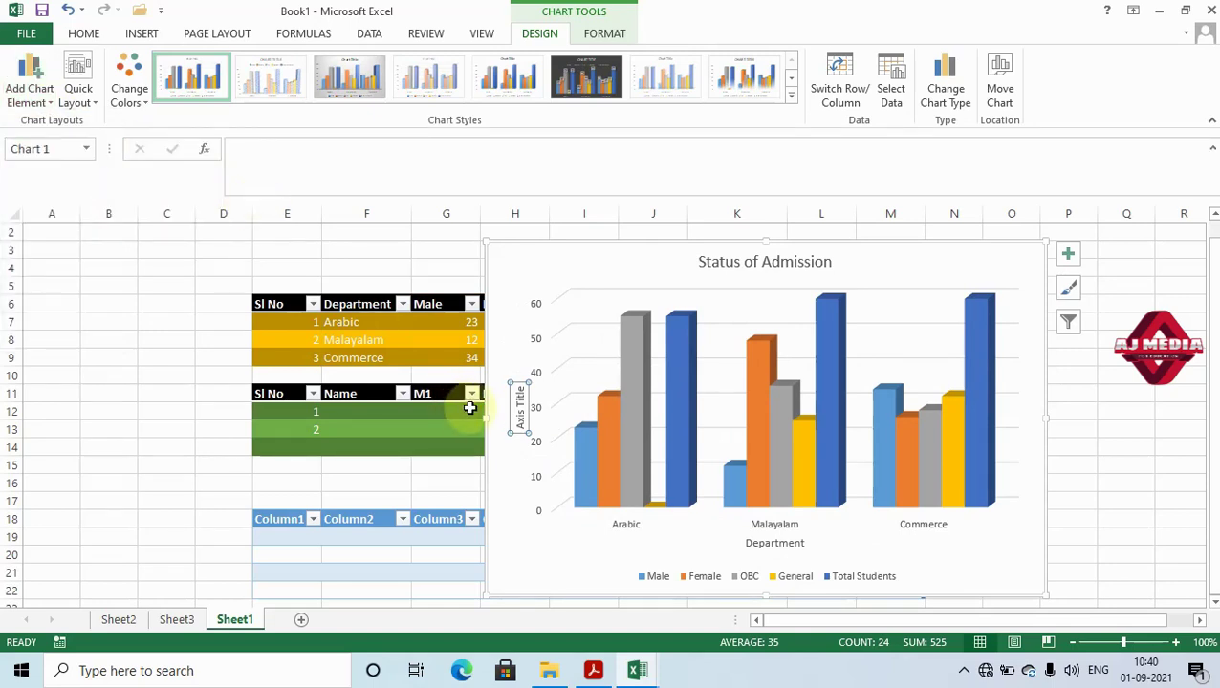
click(518, 405)
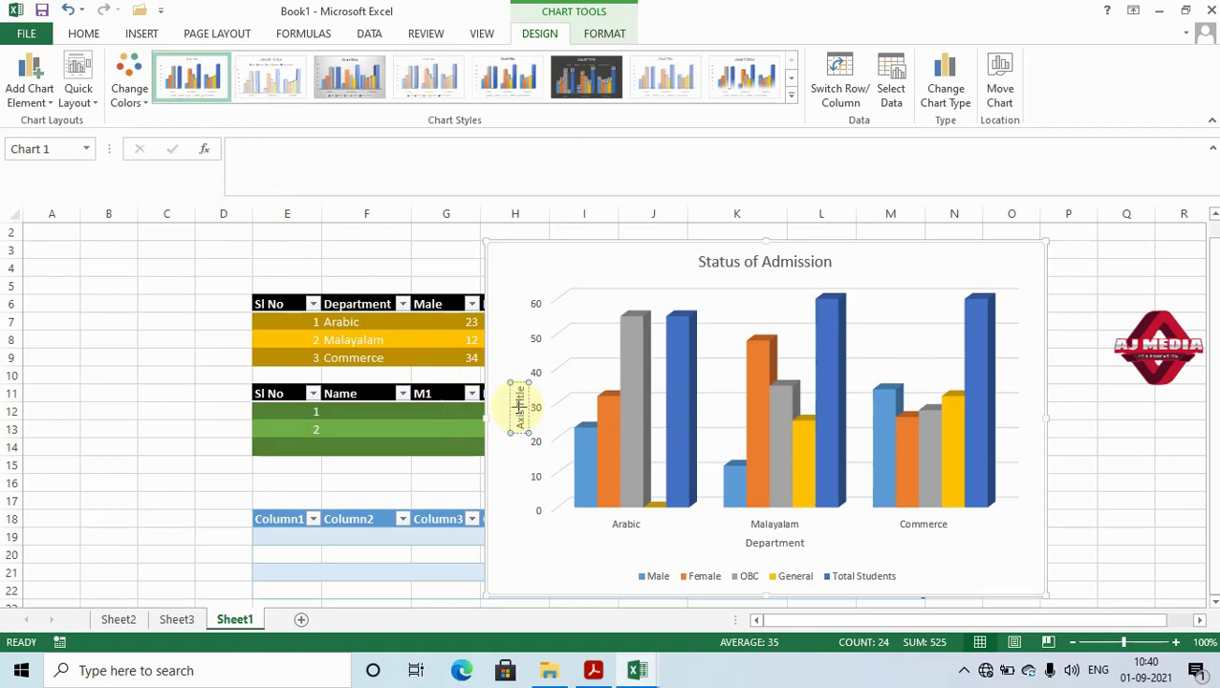
triple_click(518, 405)
key(BackSpace)
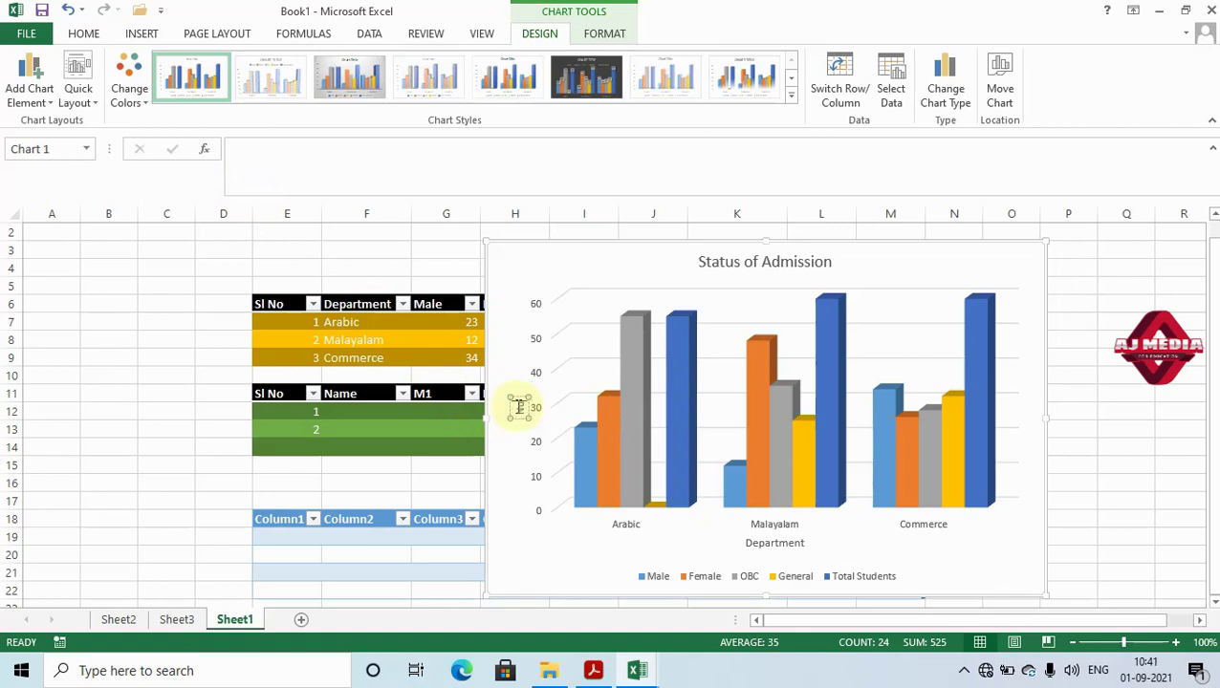
text(Number of Students)
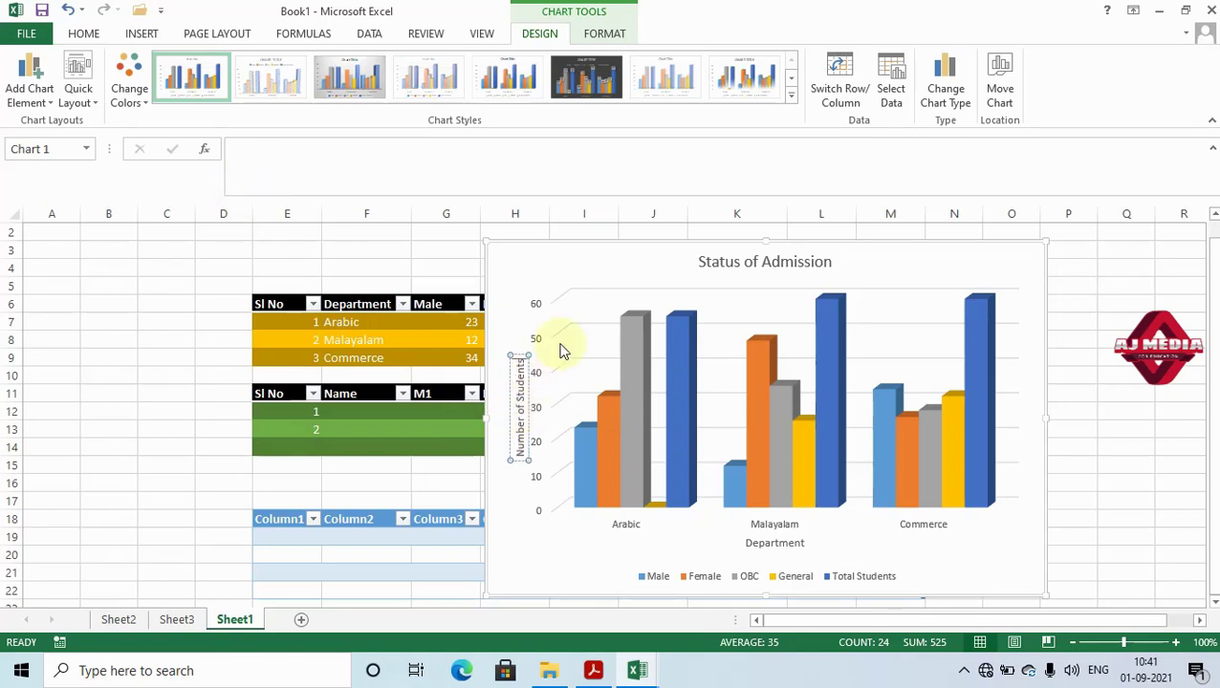
click(516, 263)
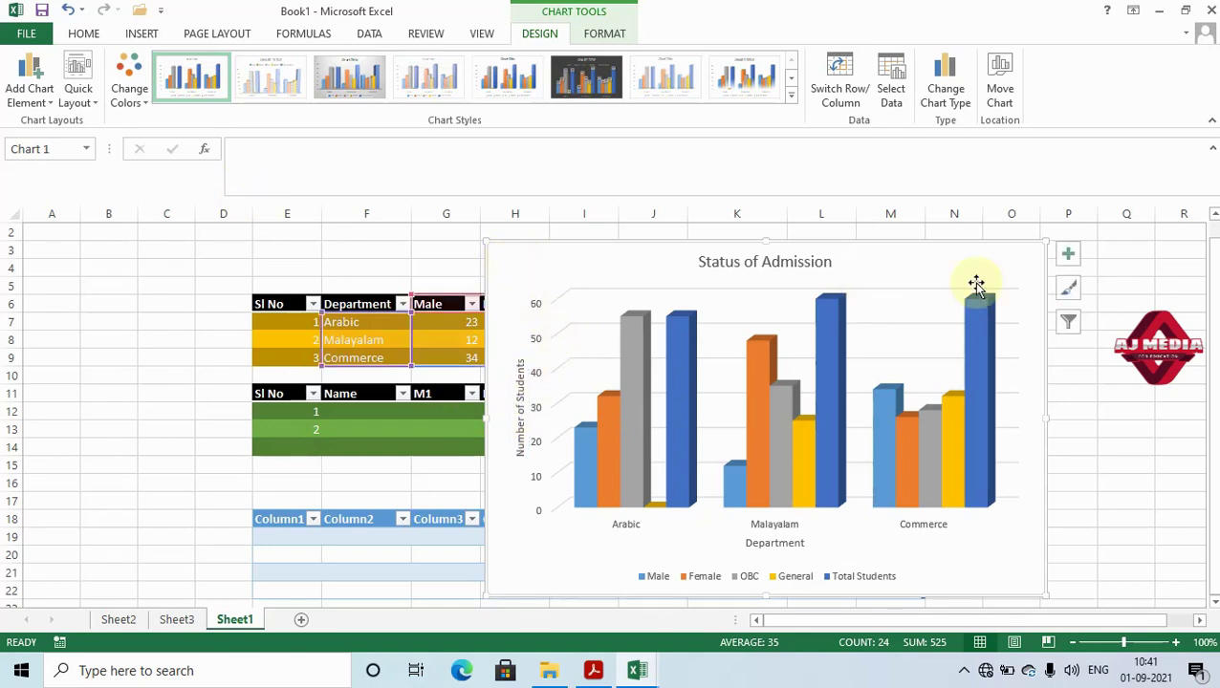
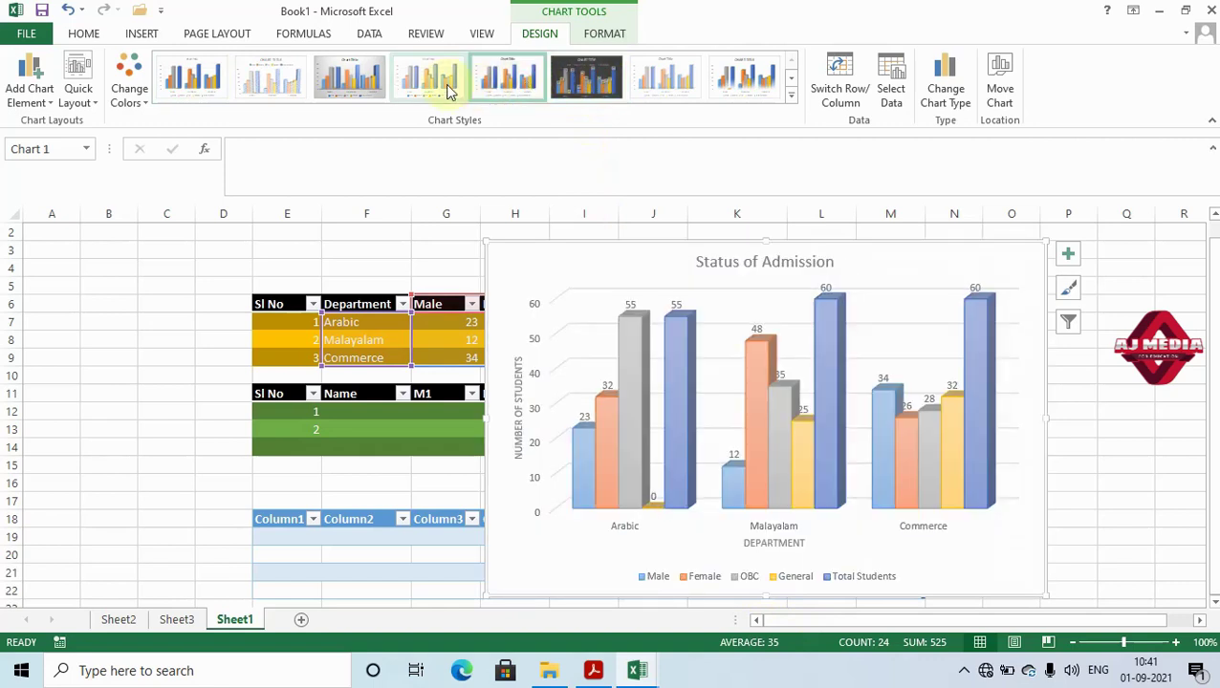
Apply a bolder chart style, then the vivid shaded 3-D style from the expanded Chart Styles gallery
click(361, 86)
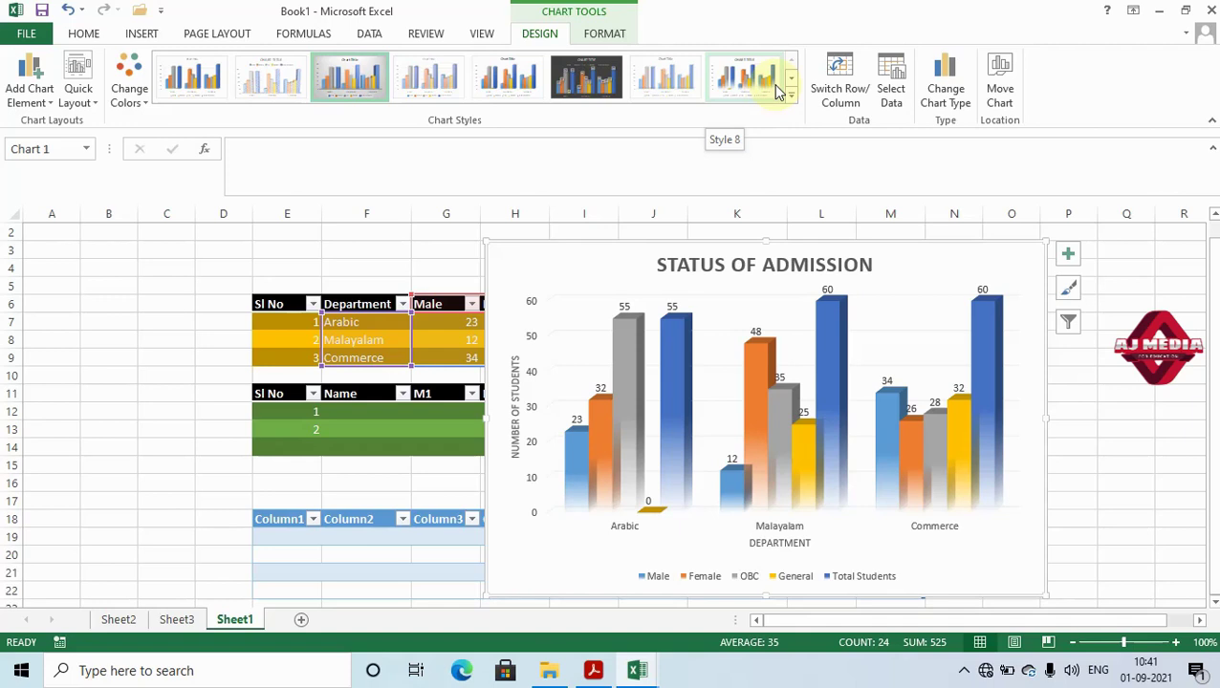
click(791, 95)
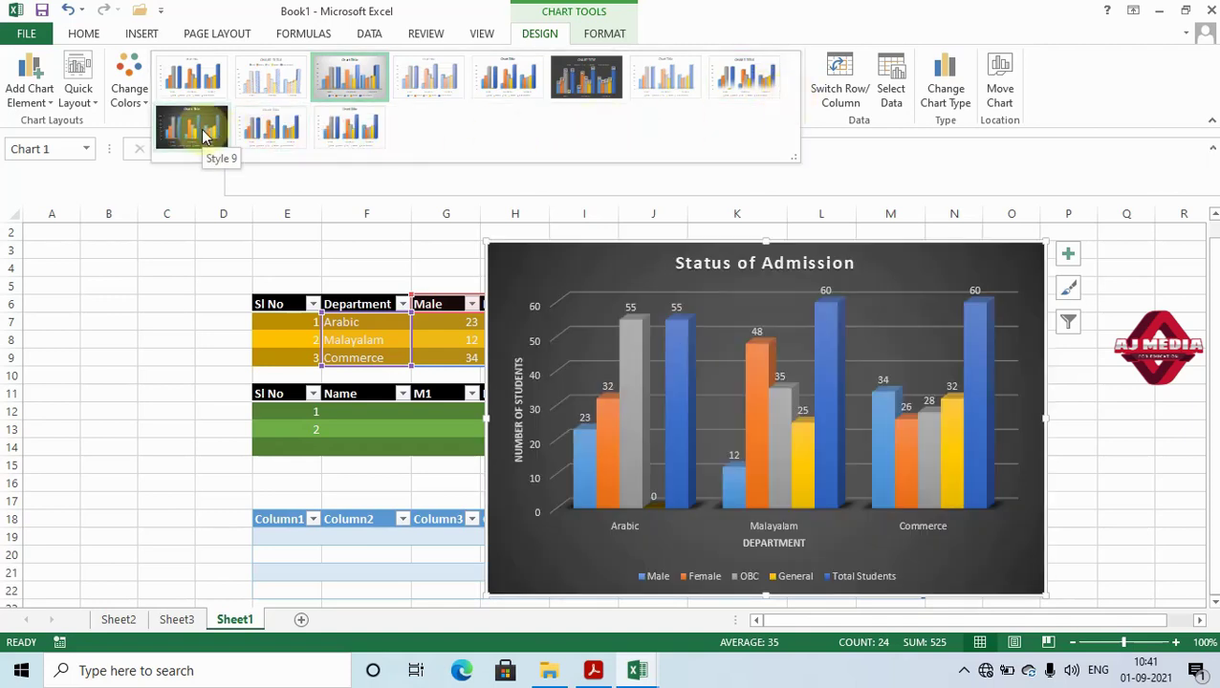
click(360, 134)
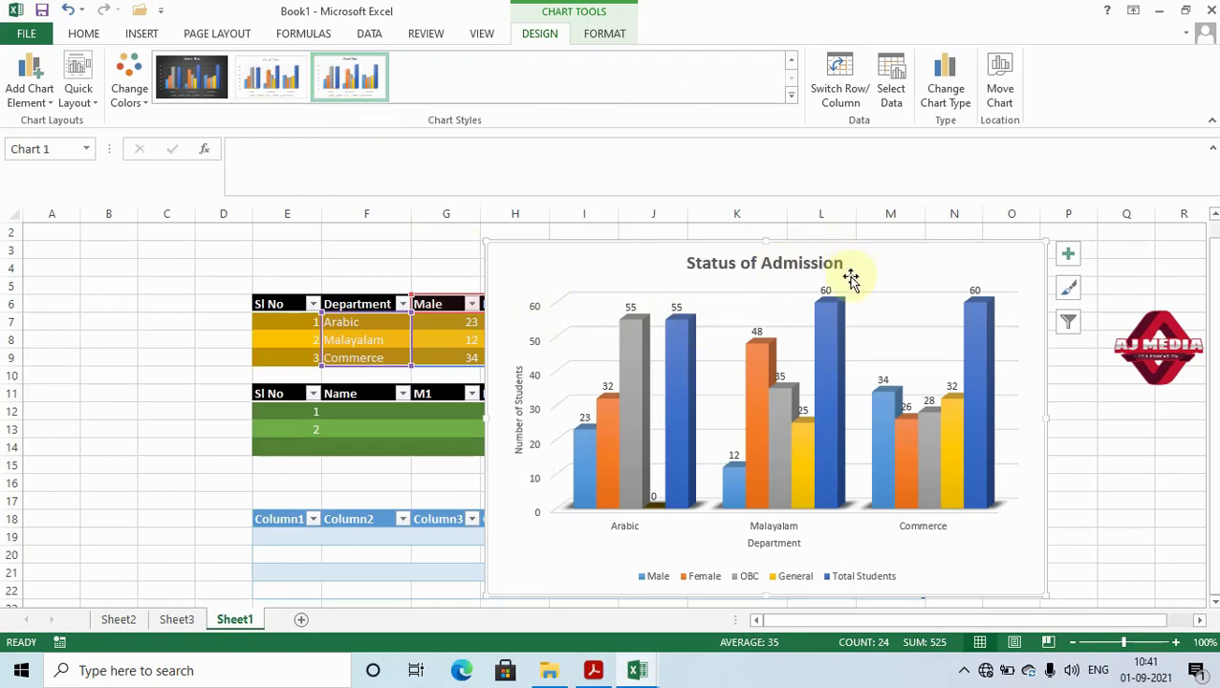
click(830, 323)
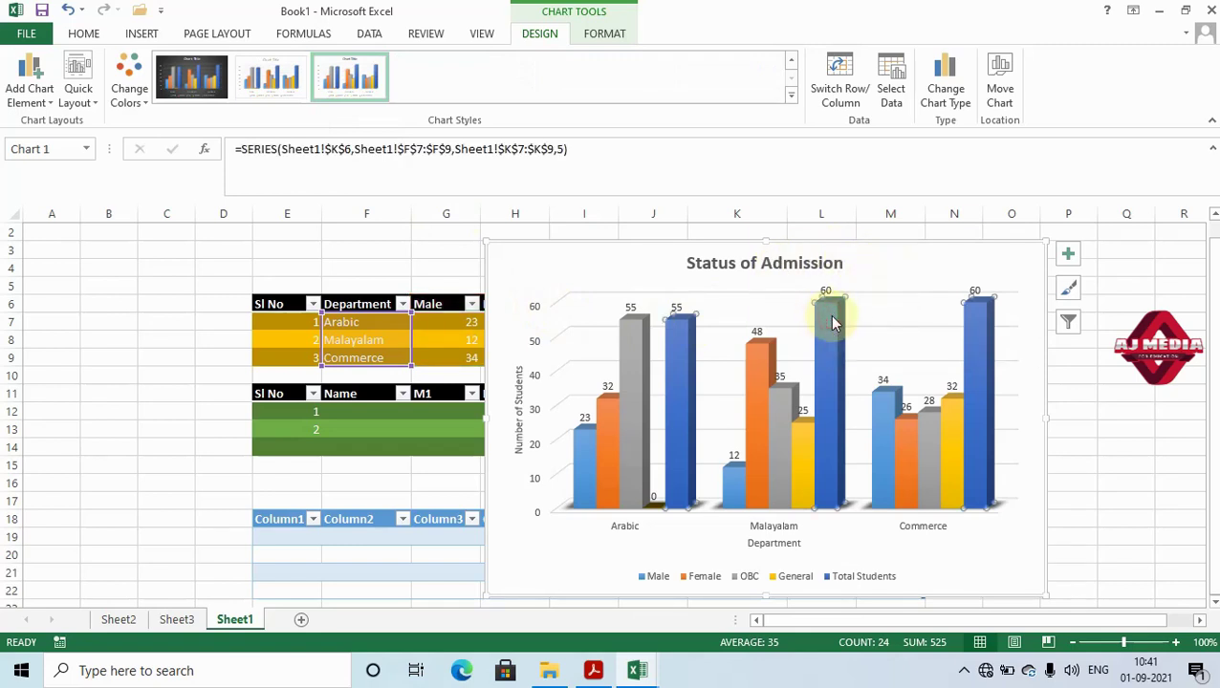
Give the Malayalam Total Students bar a solid red fill in the Format Data Point pane
double_click(831, 323)
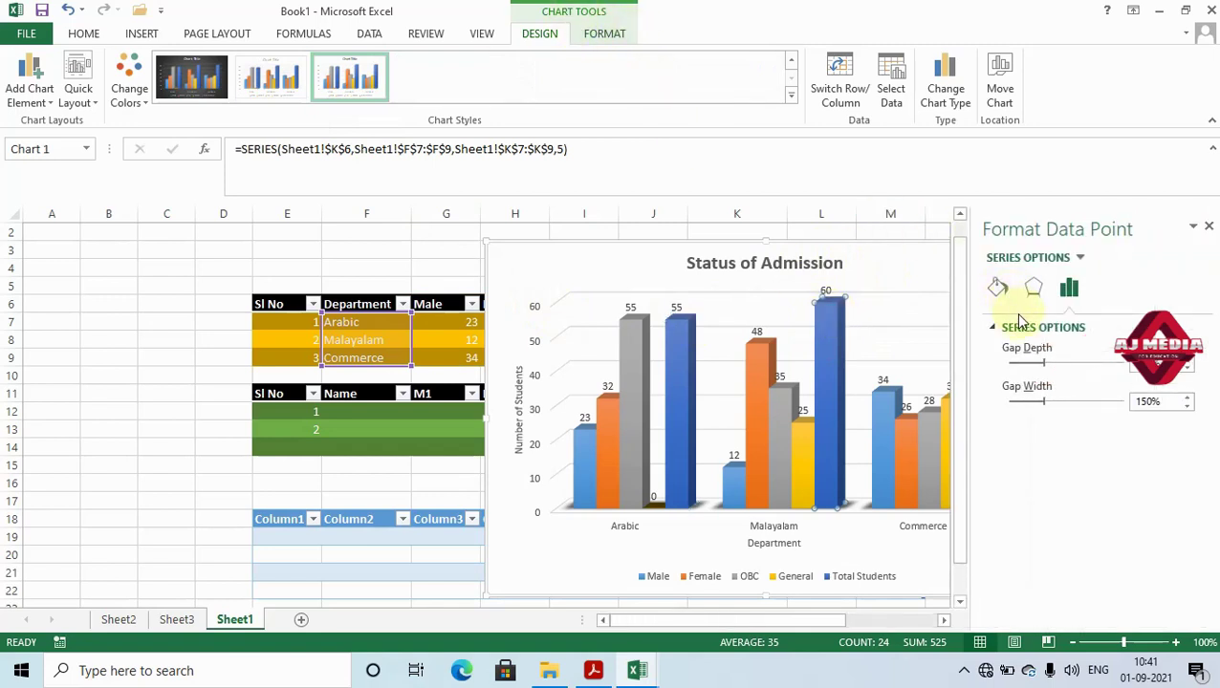
click(1209, 229)
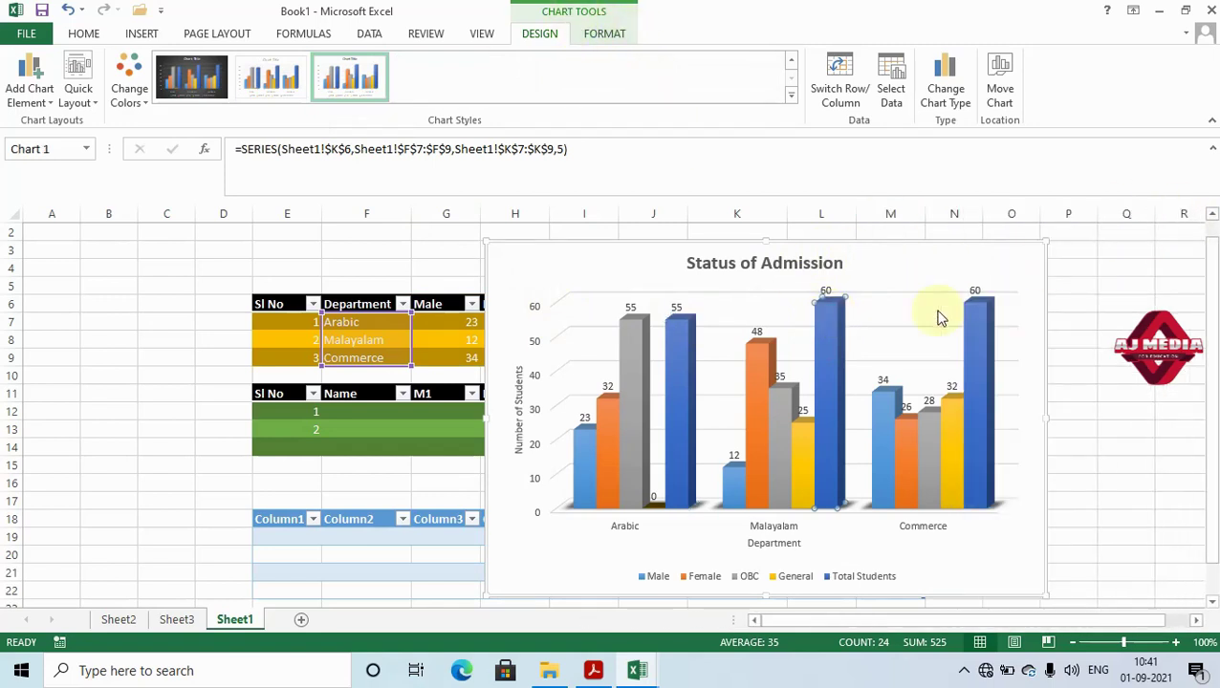
double_click(830, 325)
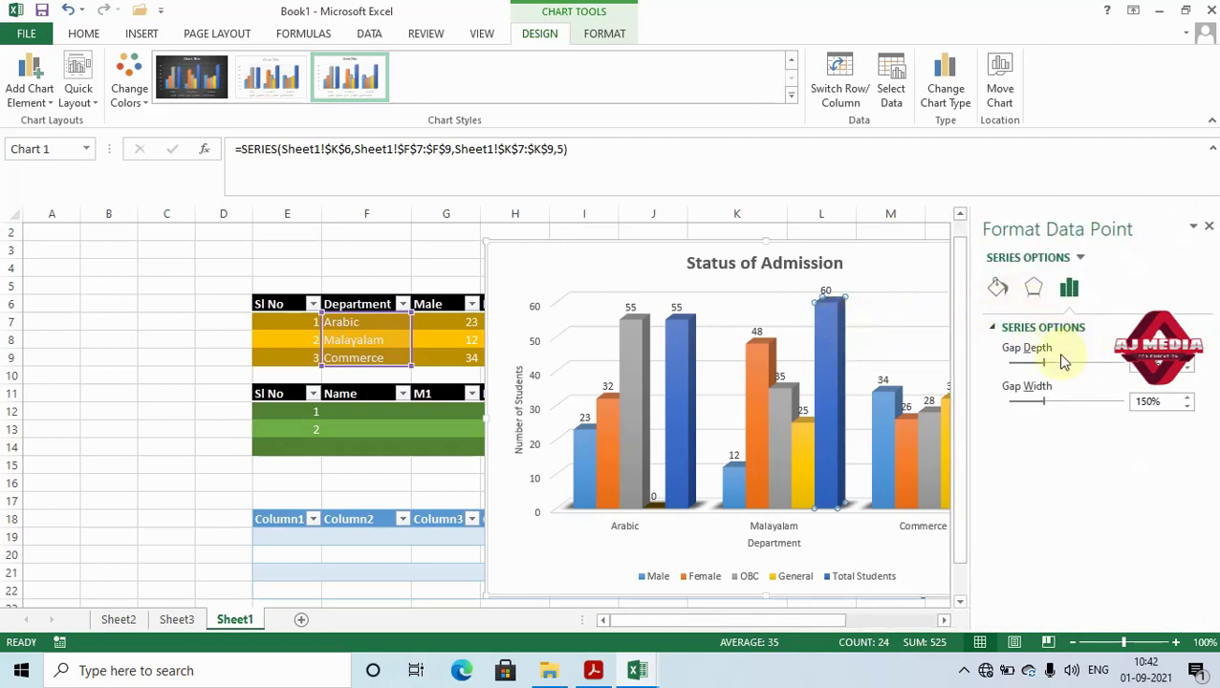
click(999, 291)
click(1005, 326)
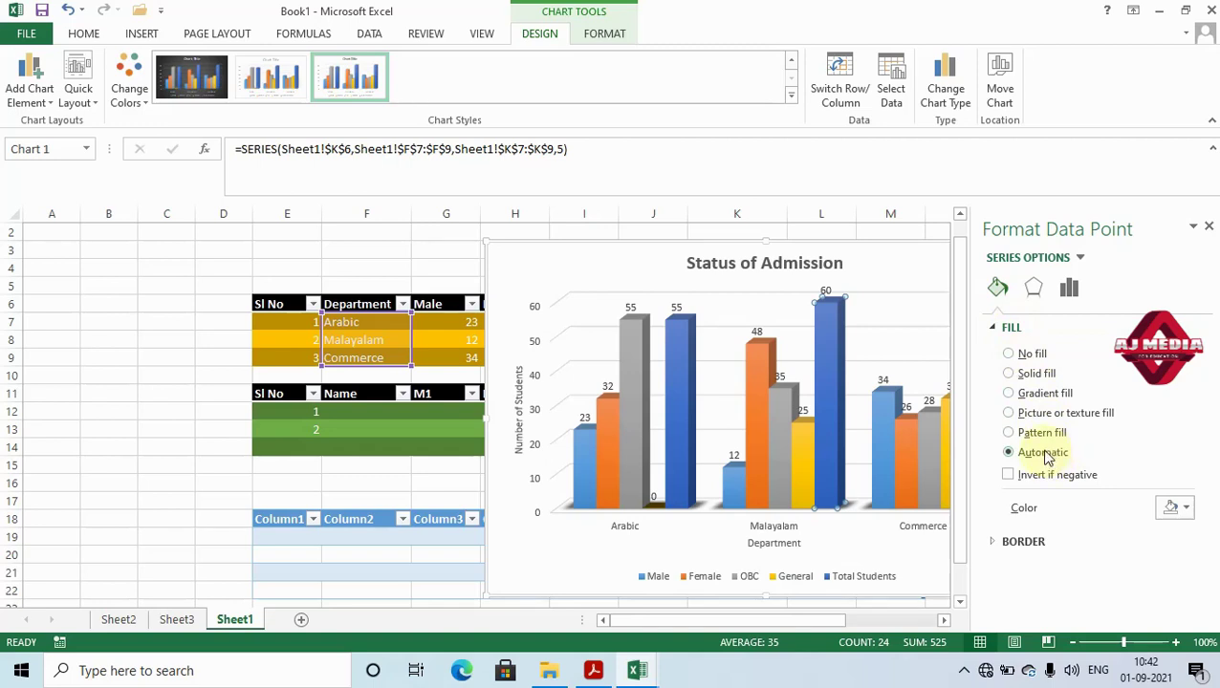
click(1034, 374)
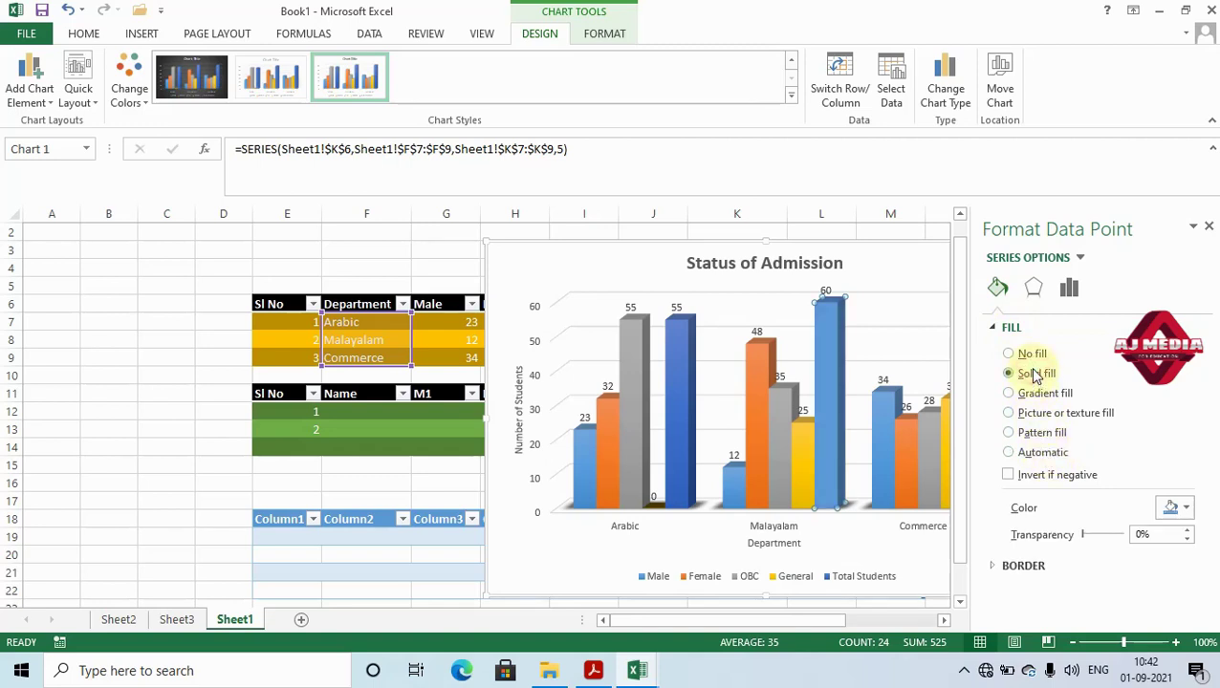
click(1183, 506)
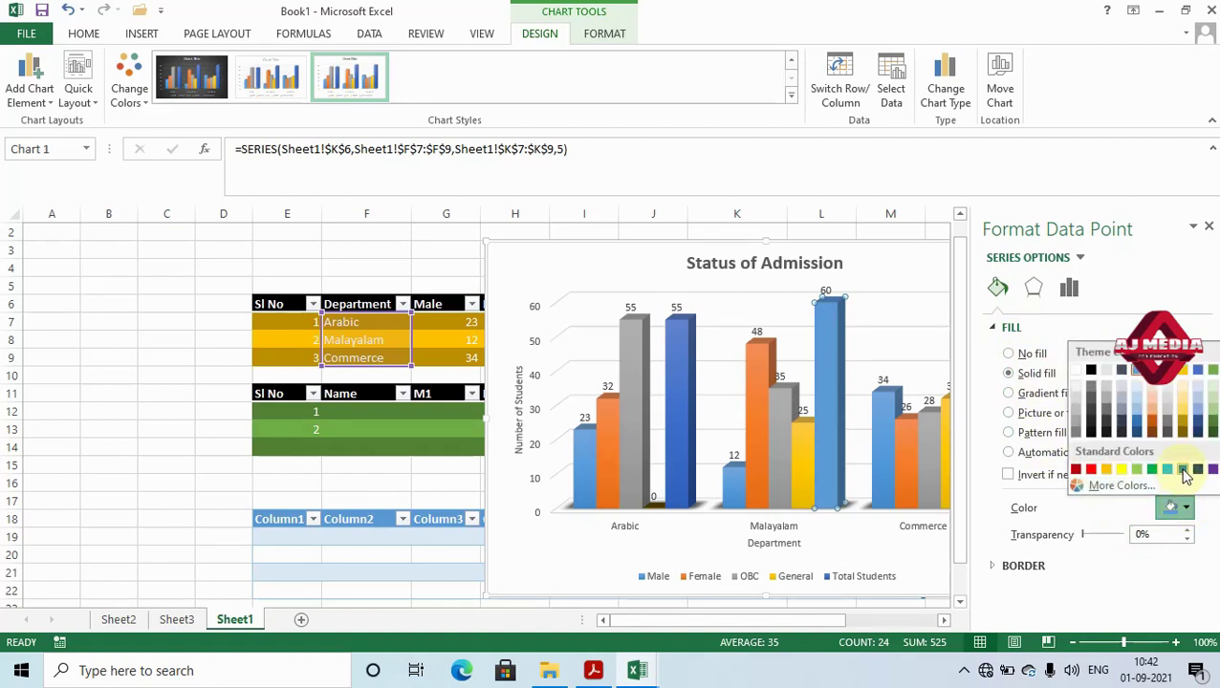
click(1075, 469)
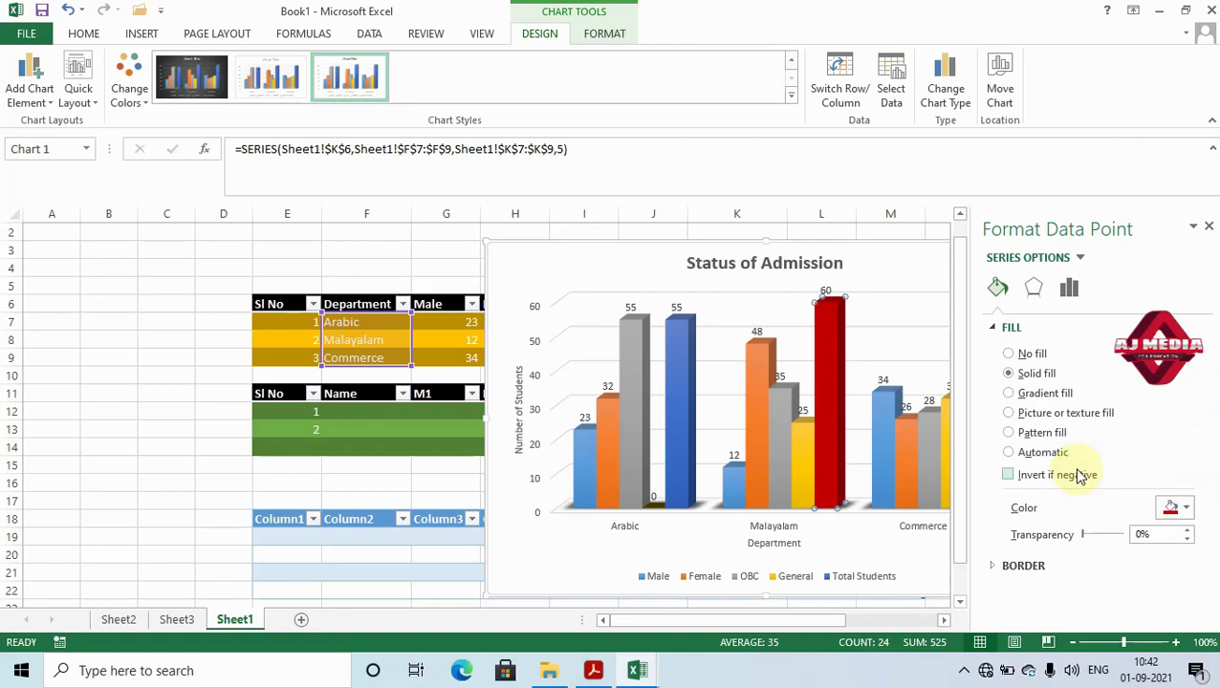
Undo the red fill so the bar returns to blue, then select the whole Total Students series
click(1209, 227)
key(ctrl+z)
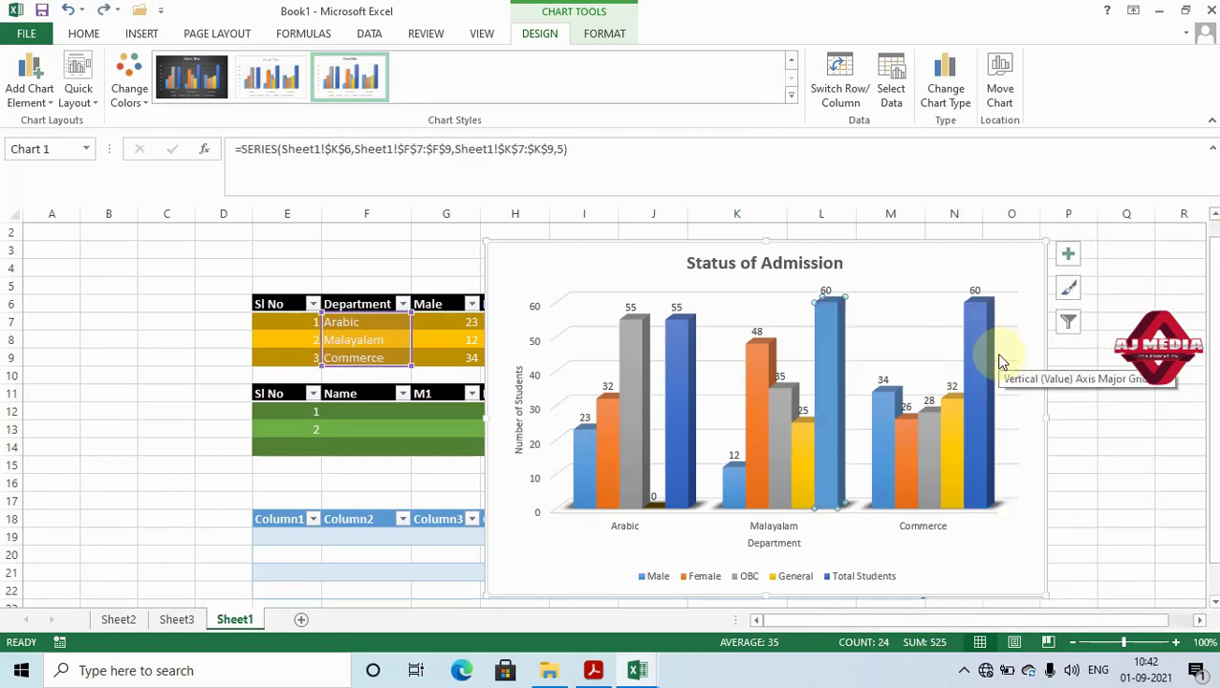
click(679, 369)
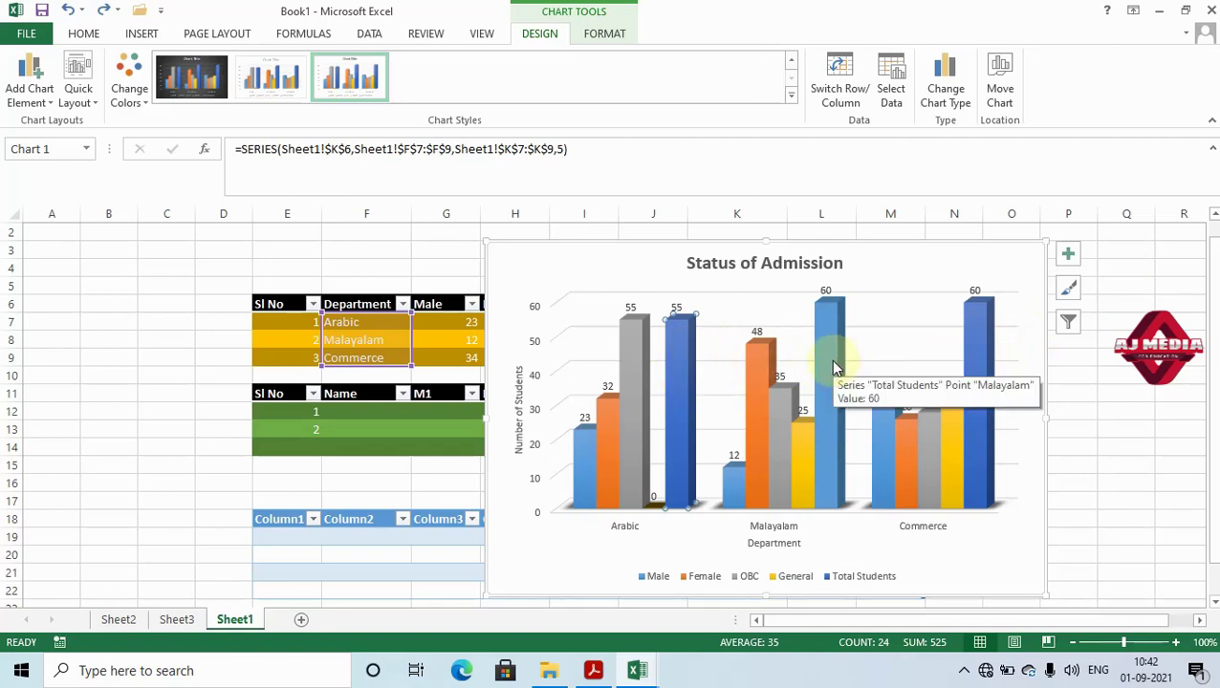
key(Escape)
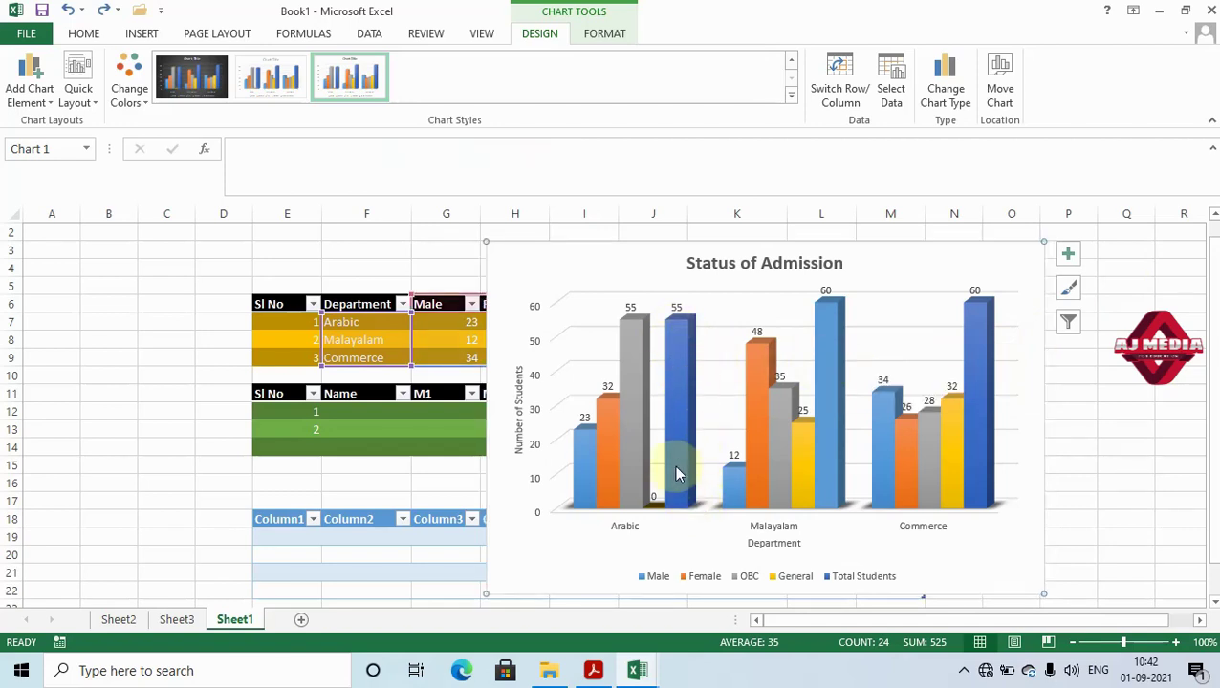
click(683, 462)
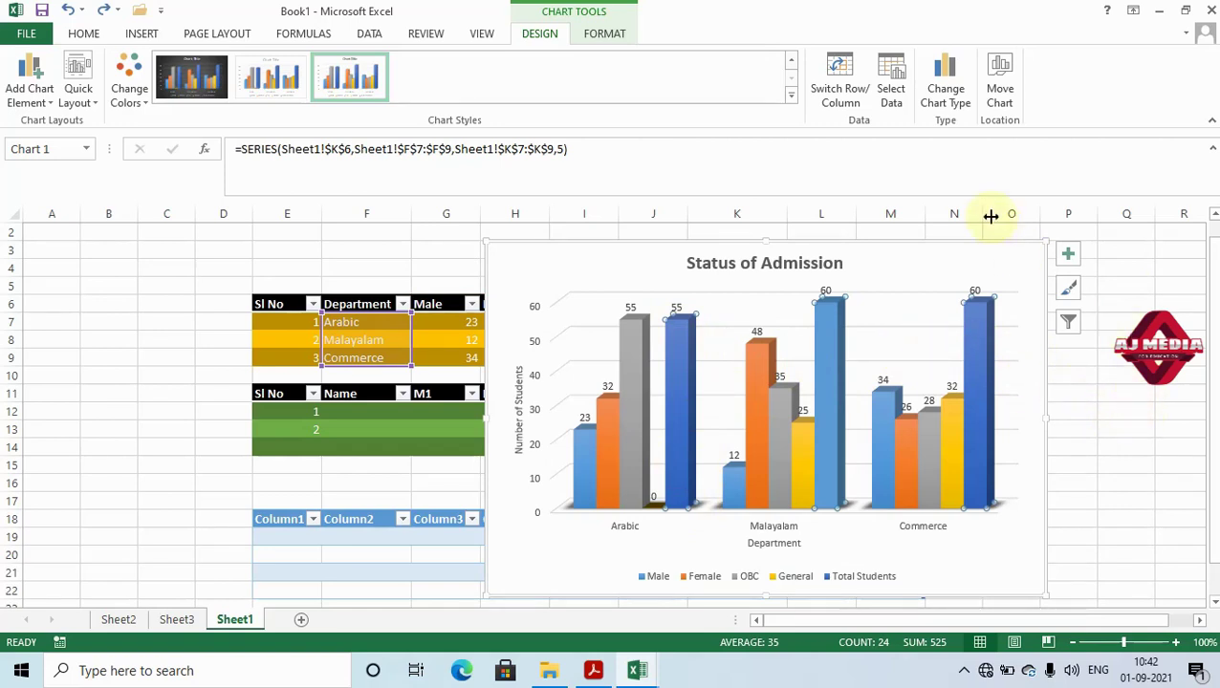
Fill the Total Students bars purple using Shape Fill on the Format tab
click(598, 35)
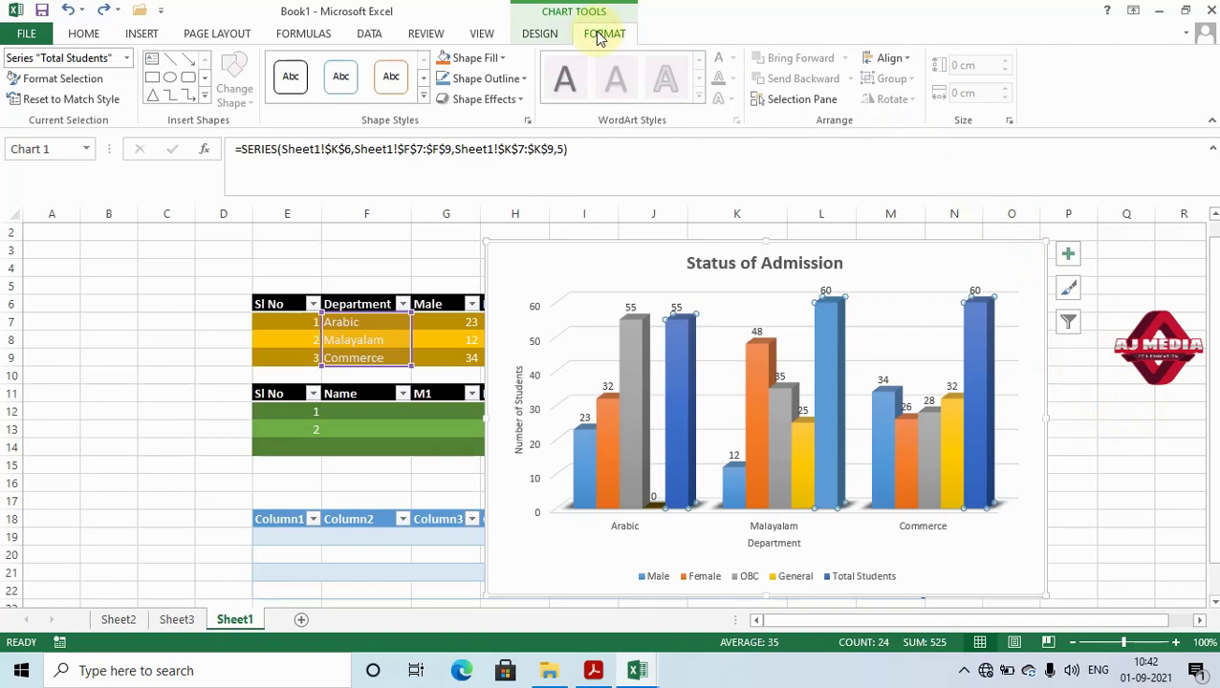
click(501, 58)
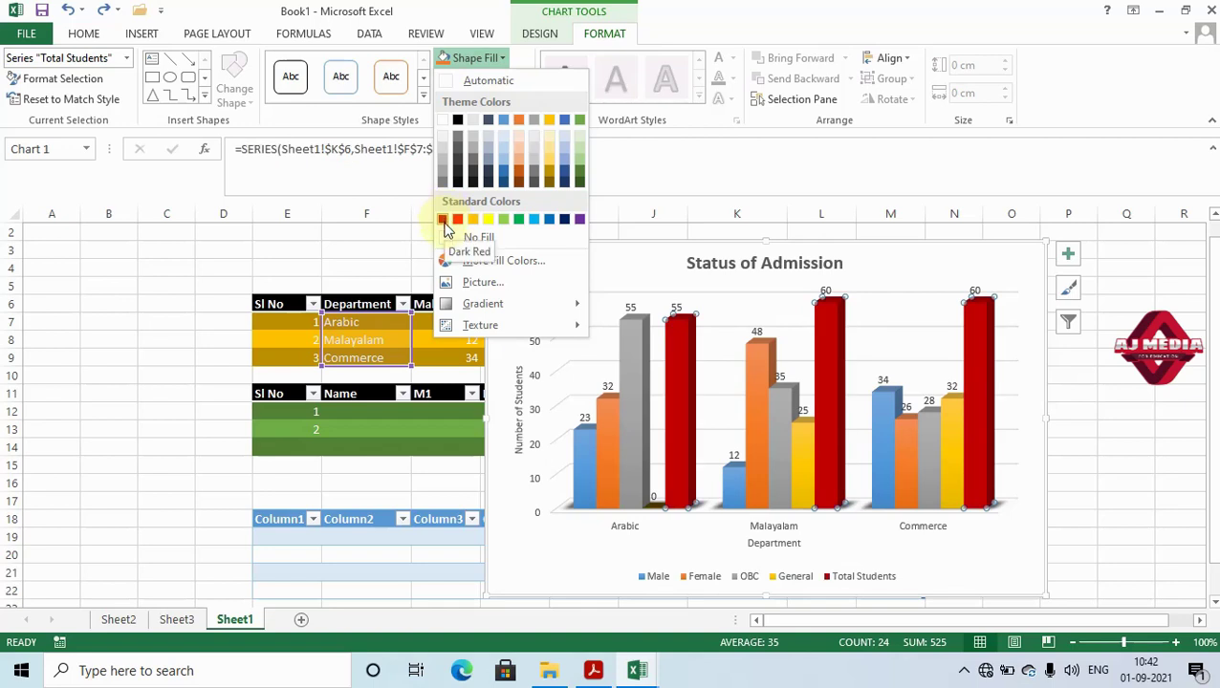
click(580, 220)
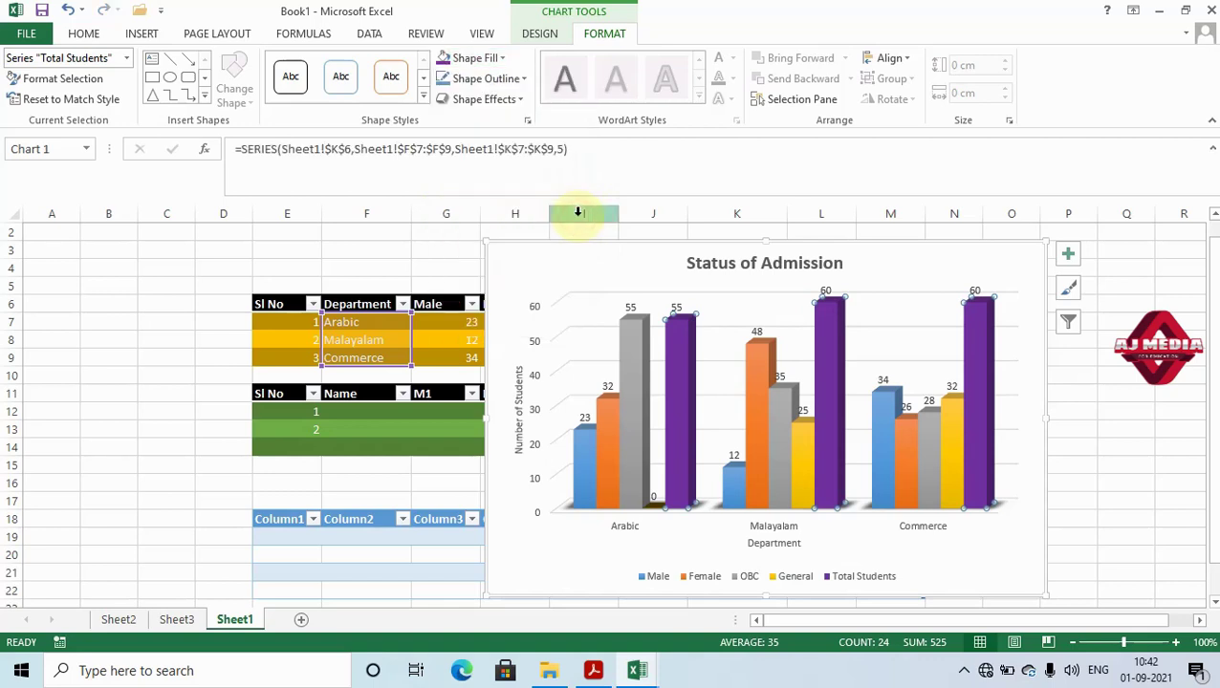
Select the OBC series and fill its bars red
click(635, 330)
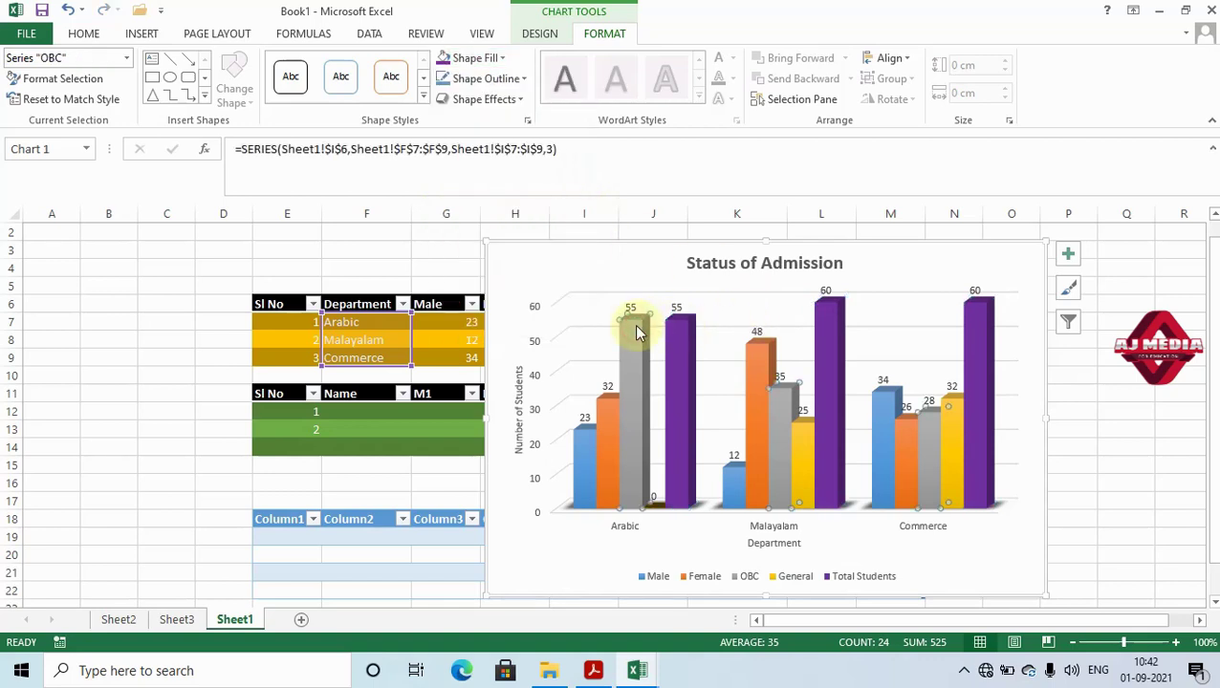
click(503, 59)
click(503, 59)
click(489, 58)
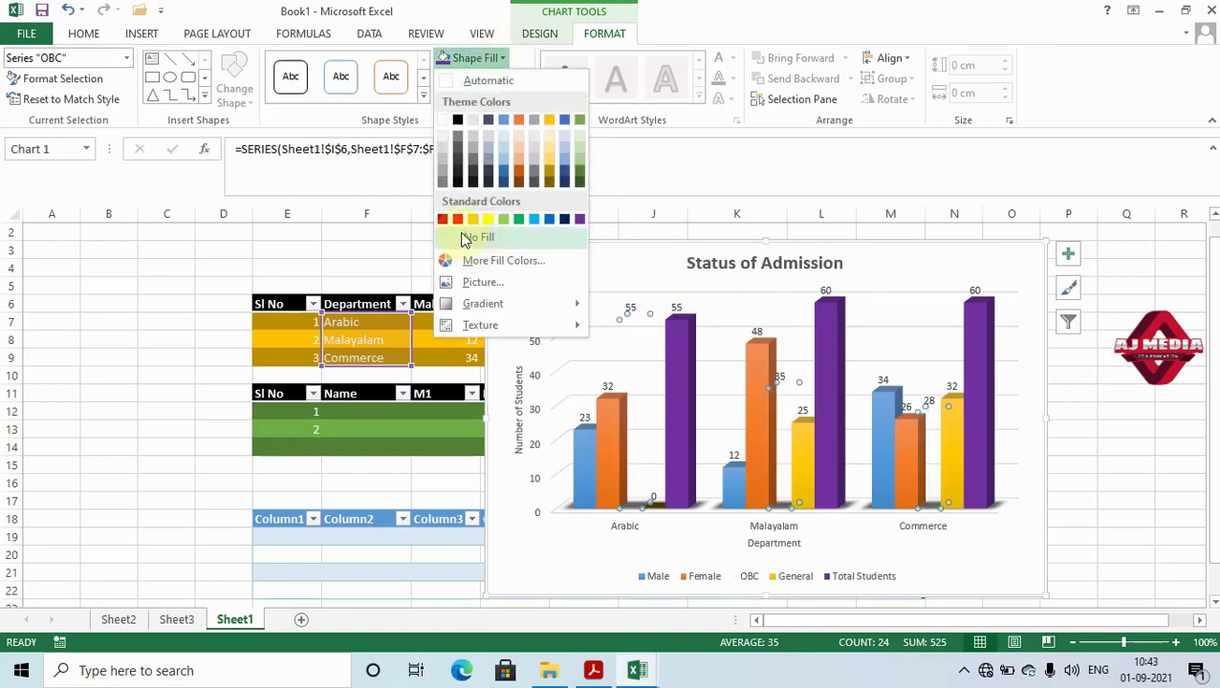
click(458, 219)
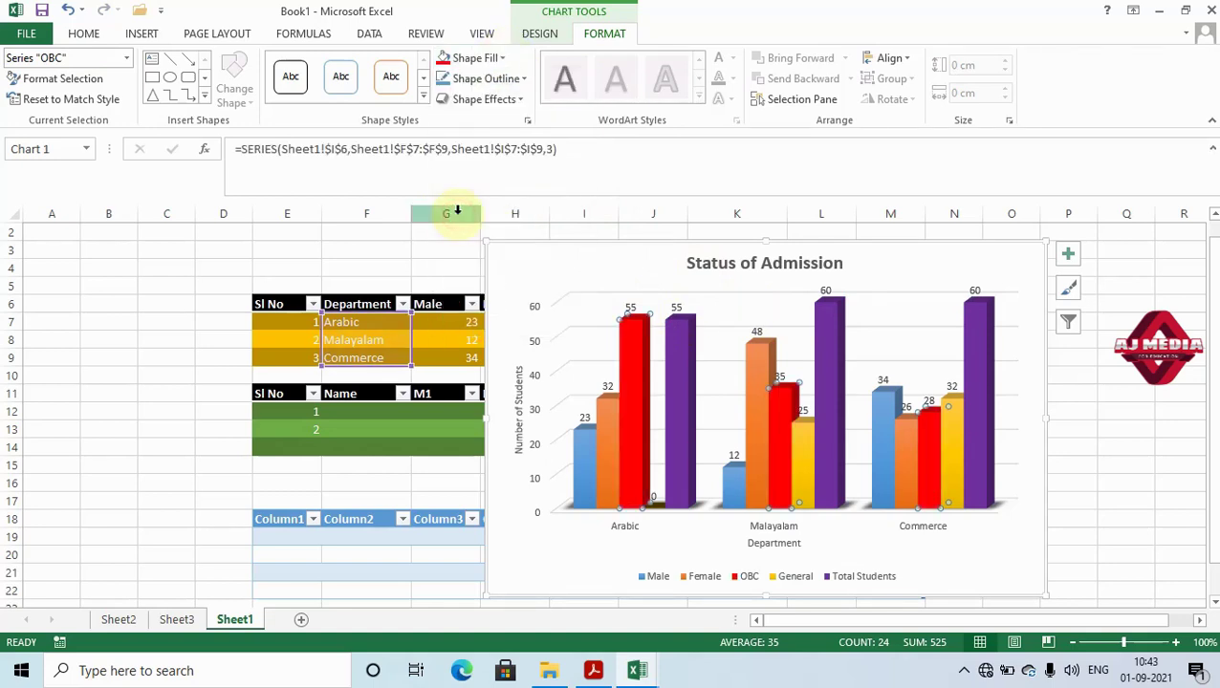
click(631, 269)
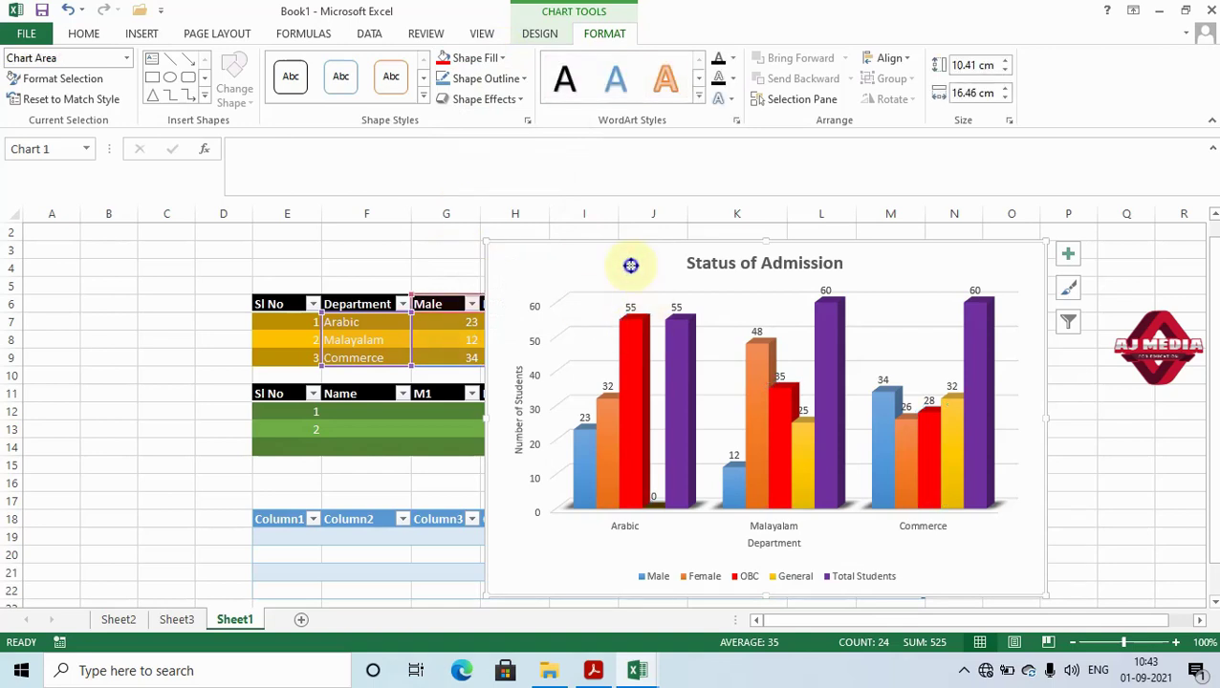
Fill the whole chart area with a light gold theme colour for a light yellow background
right_click(630, 268)
key(Escape)
right_click(630, 265)
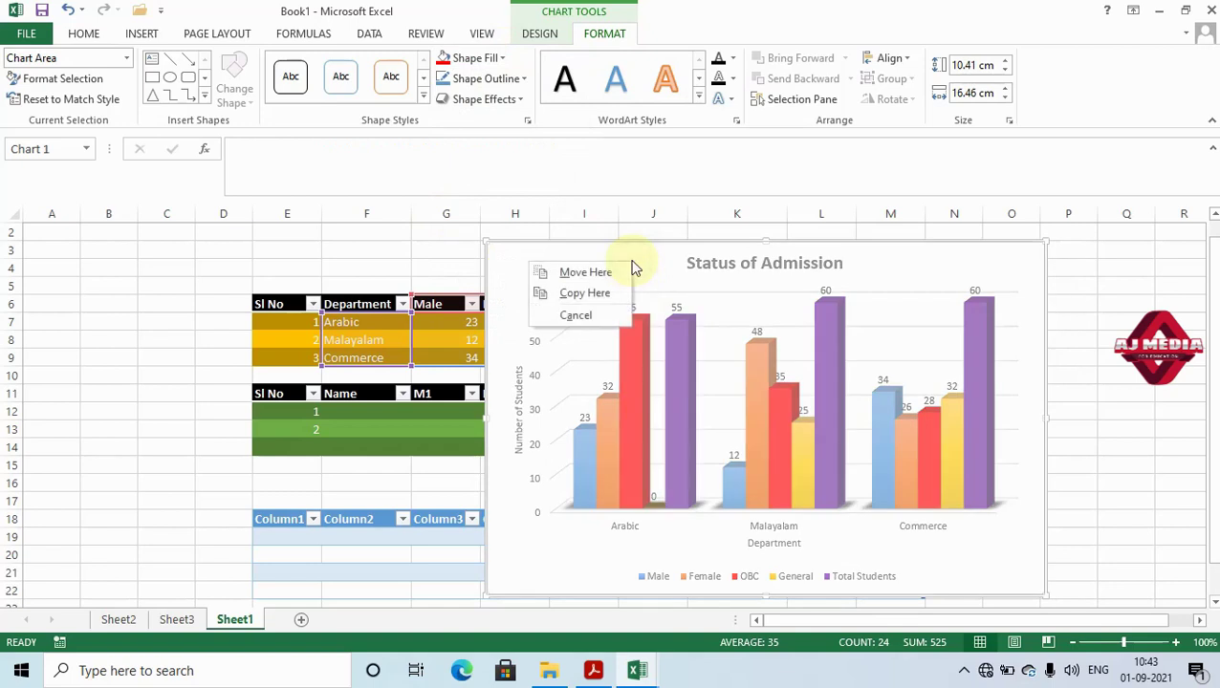
key(Escape)
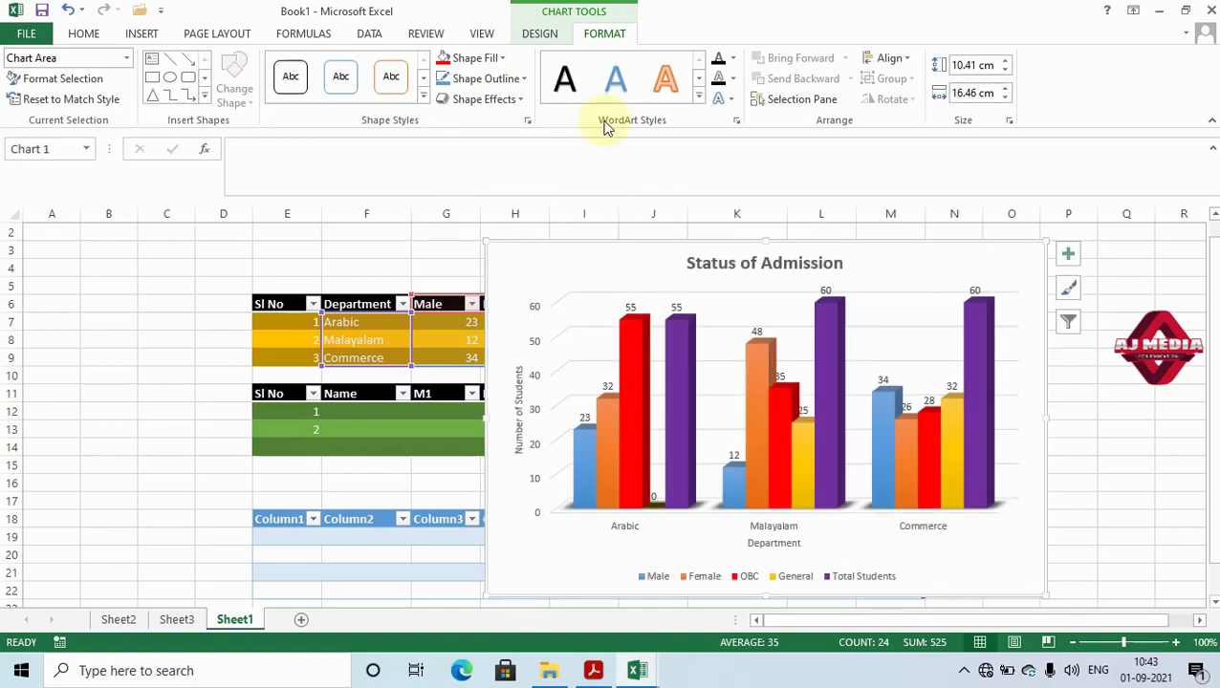
click(506, 58)
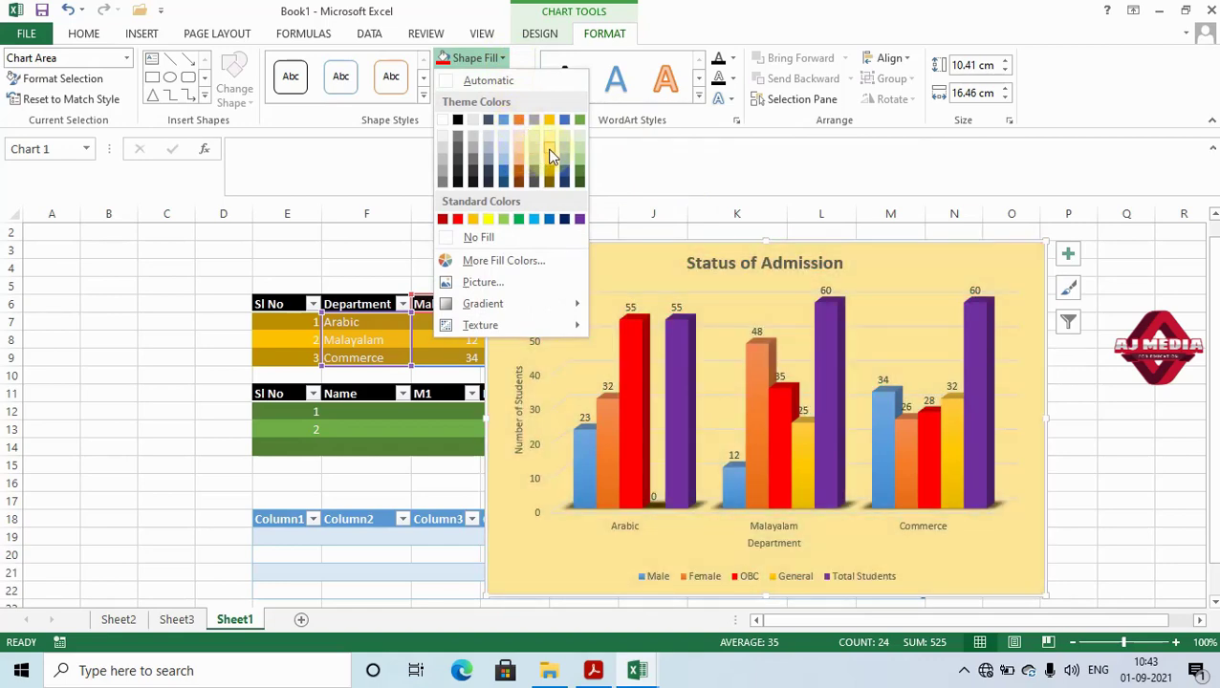
click(550, 156)
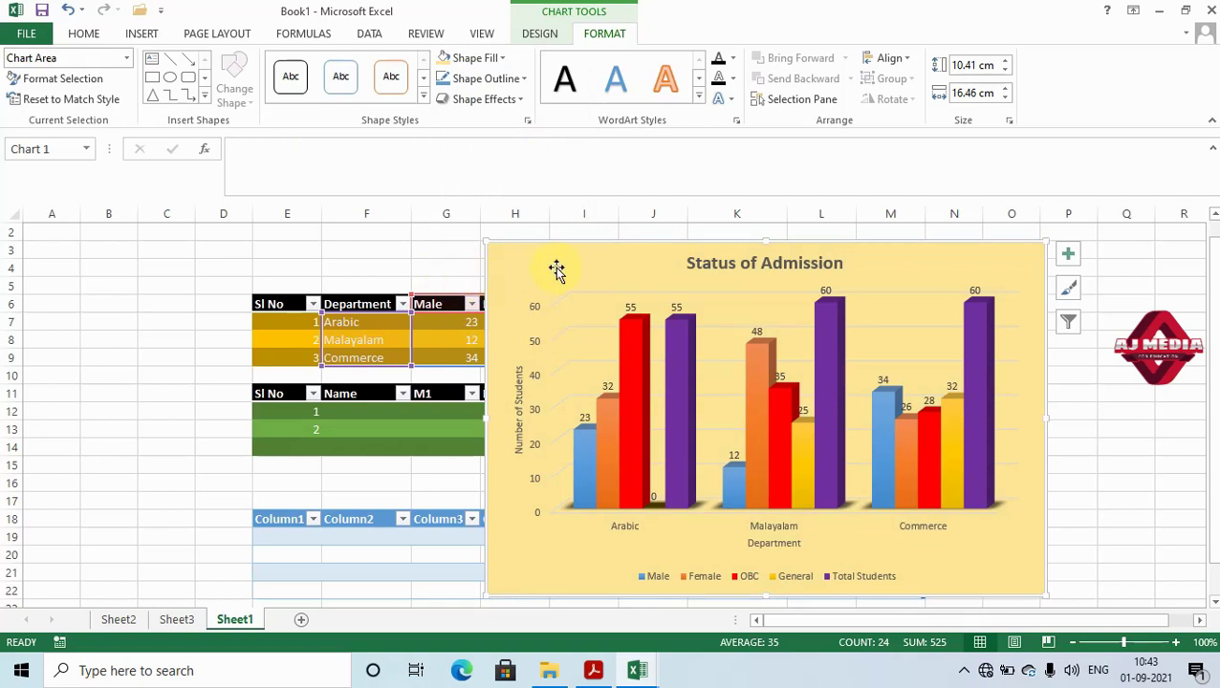
click(495, 214)
click(536, 39)
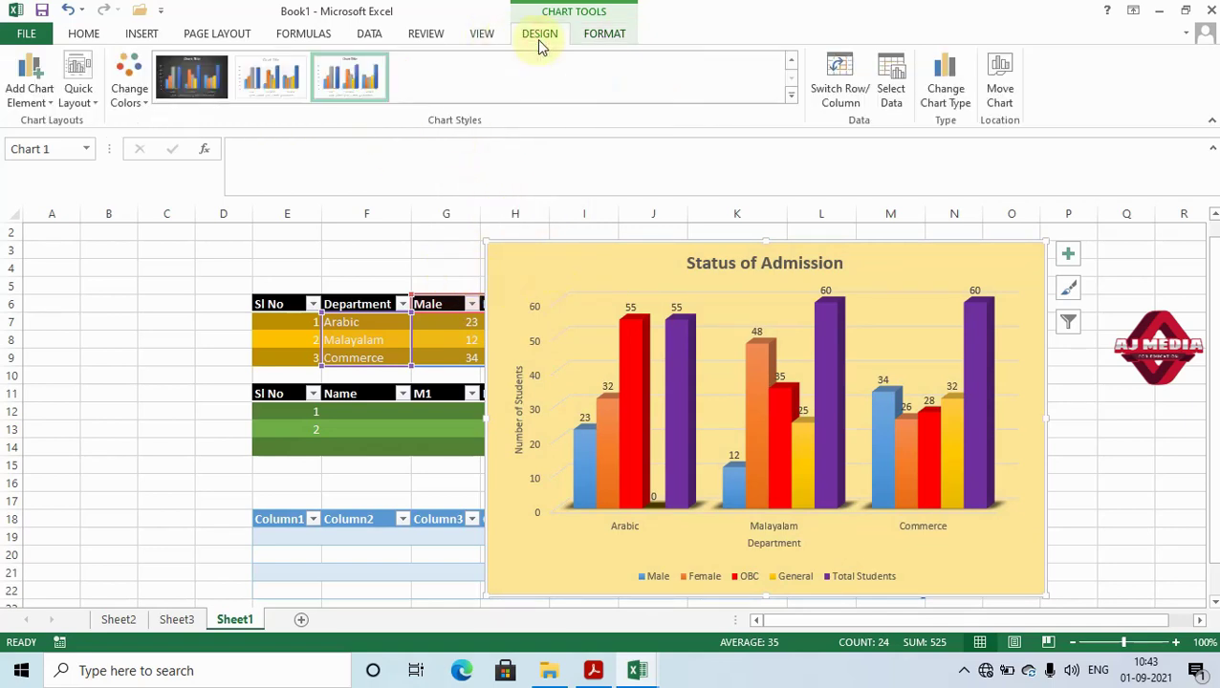
Preview the Change Colors palettes, then switch rows and columns so Male through Total Students become categories
click(145, 104)
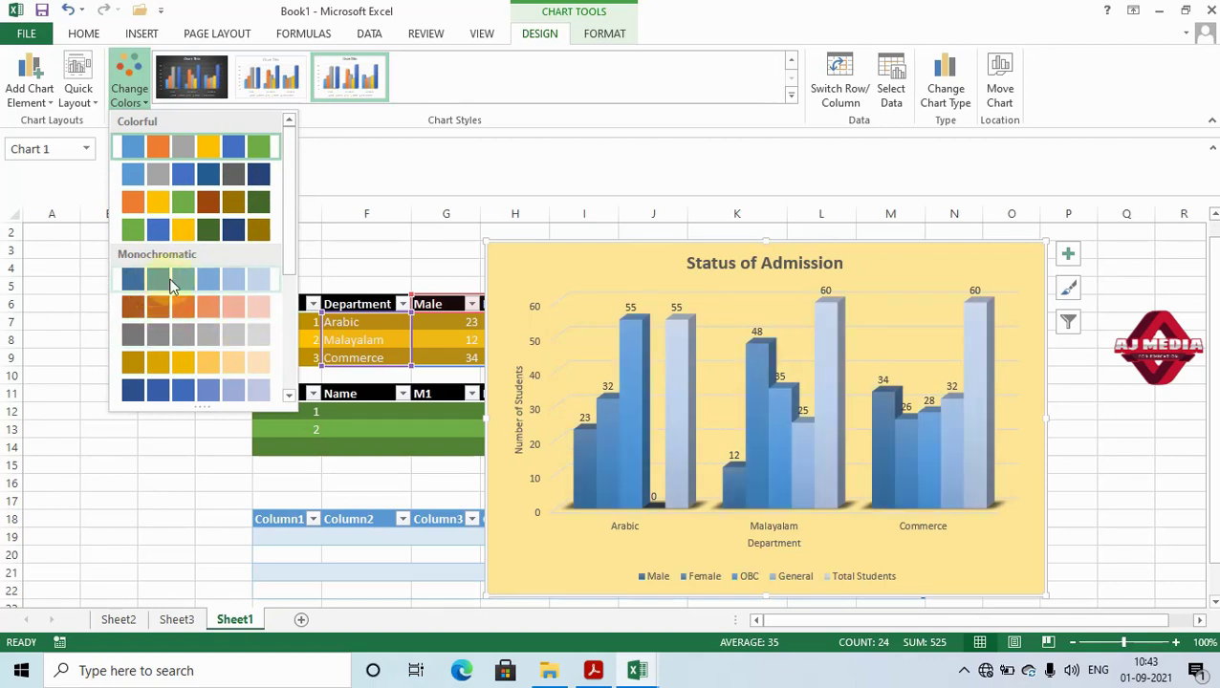
drag(291, 225, 294, 358)
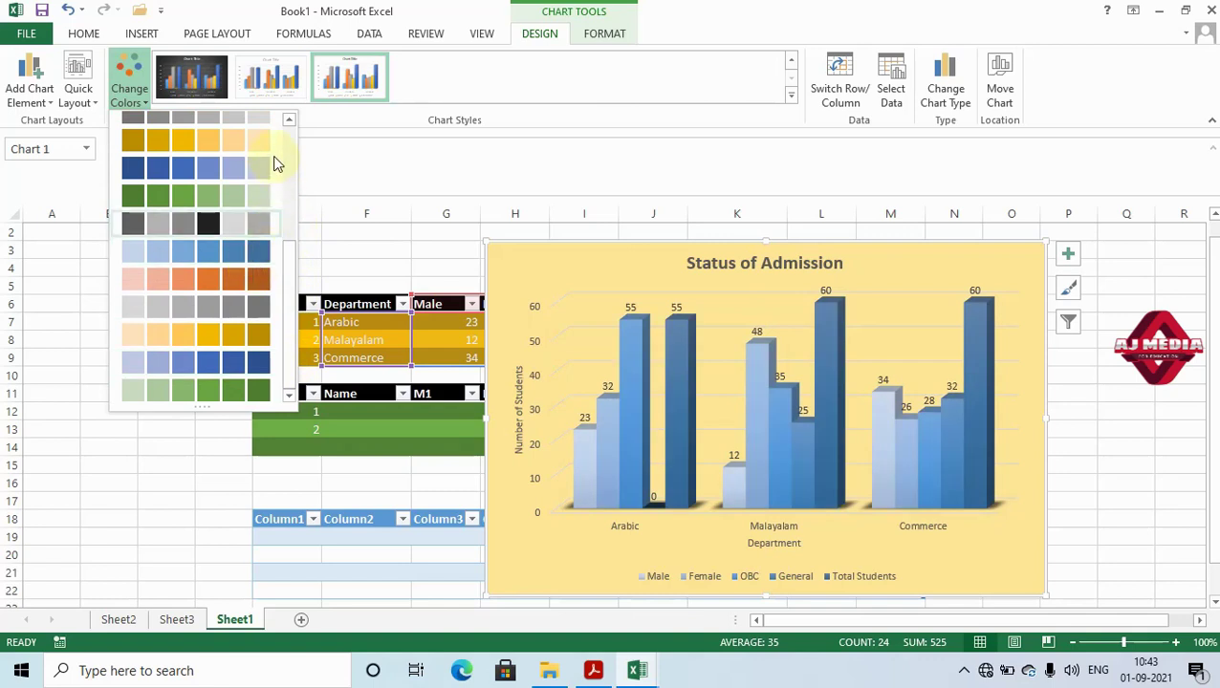
click(290, 123)
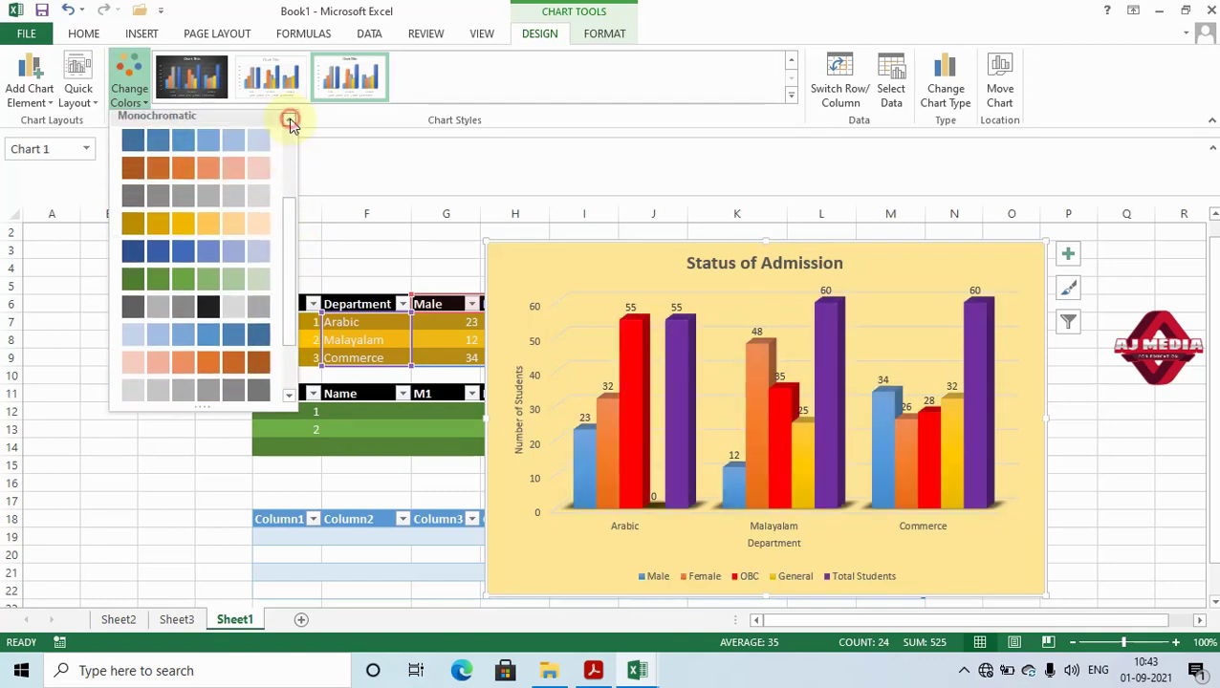
click(849, 83)
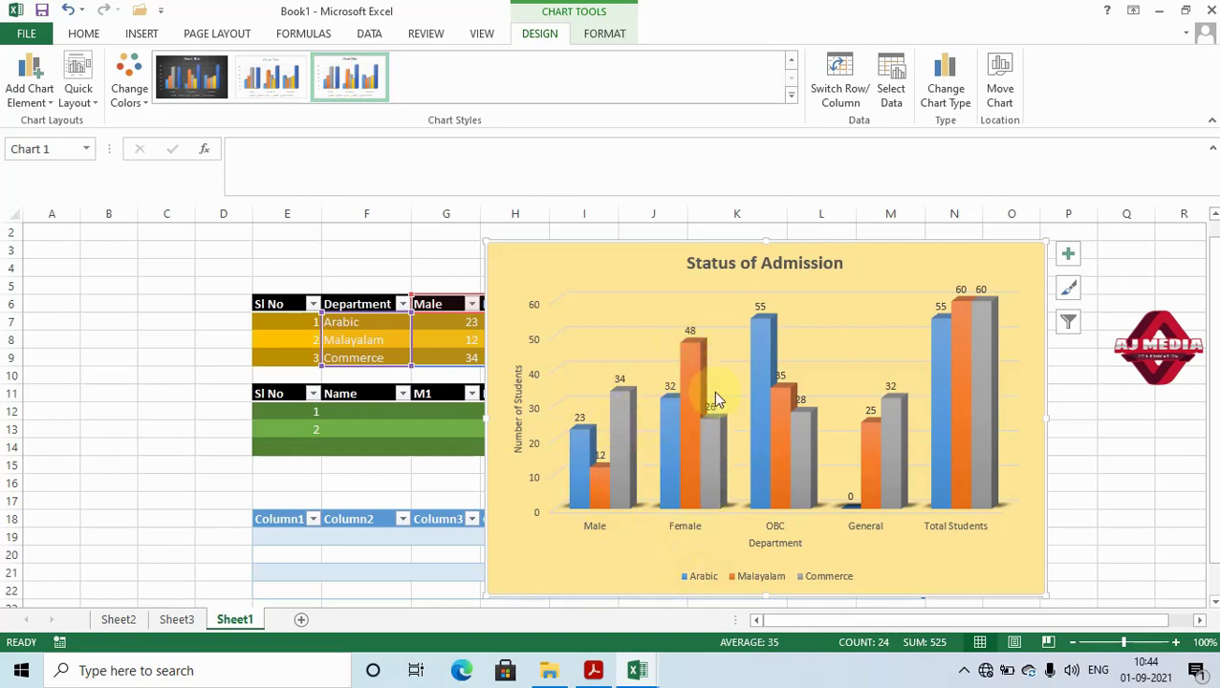
Switch rows and columns back so Arabic, Malayalam and Commerce are the categories again
click(838, 66)
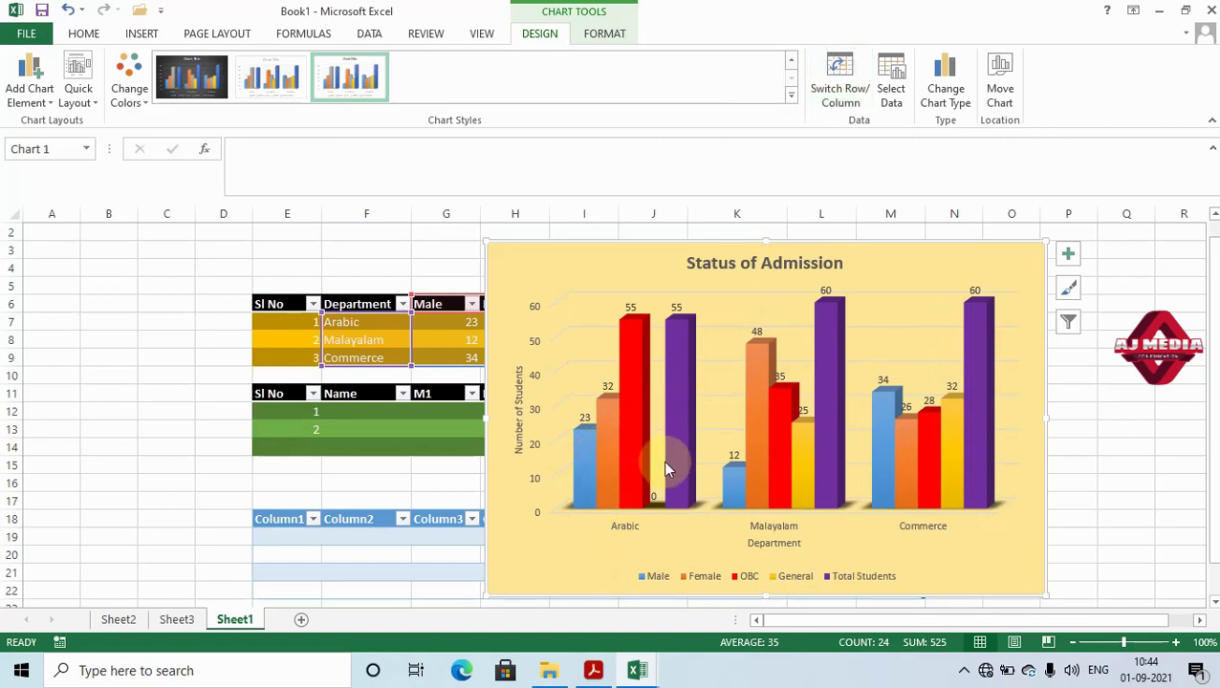
mouse_move(681, 350)
click(960, 107)
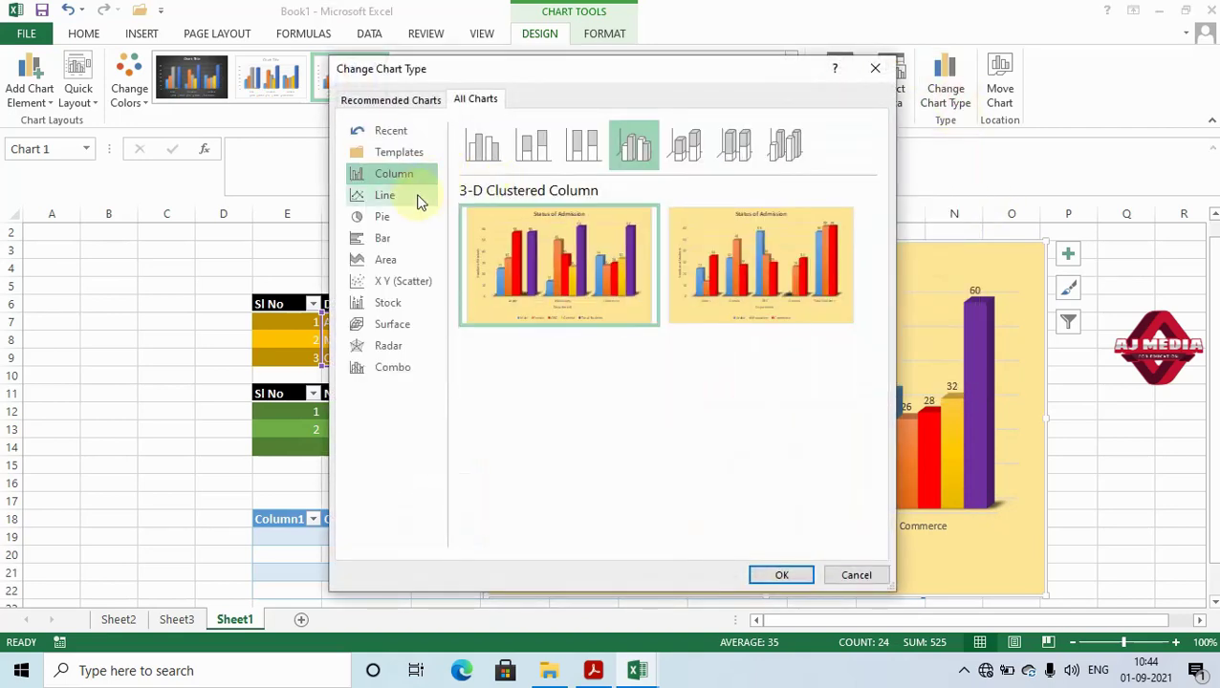
Preview the Status of Admission chart as a Pie in the Change Chart Type dialog
click(401, 217)
mouse_move(590, 270)
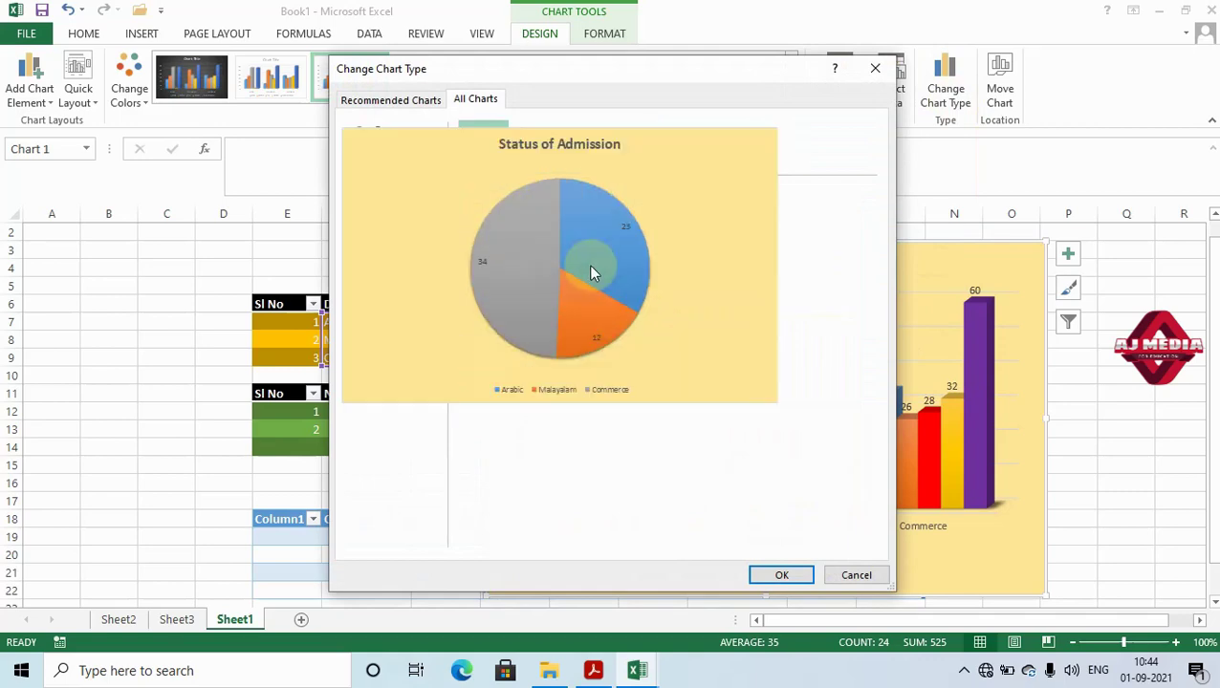
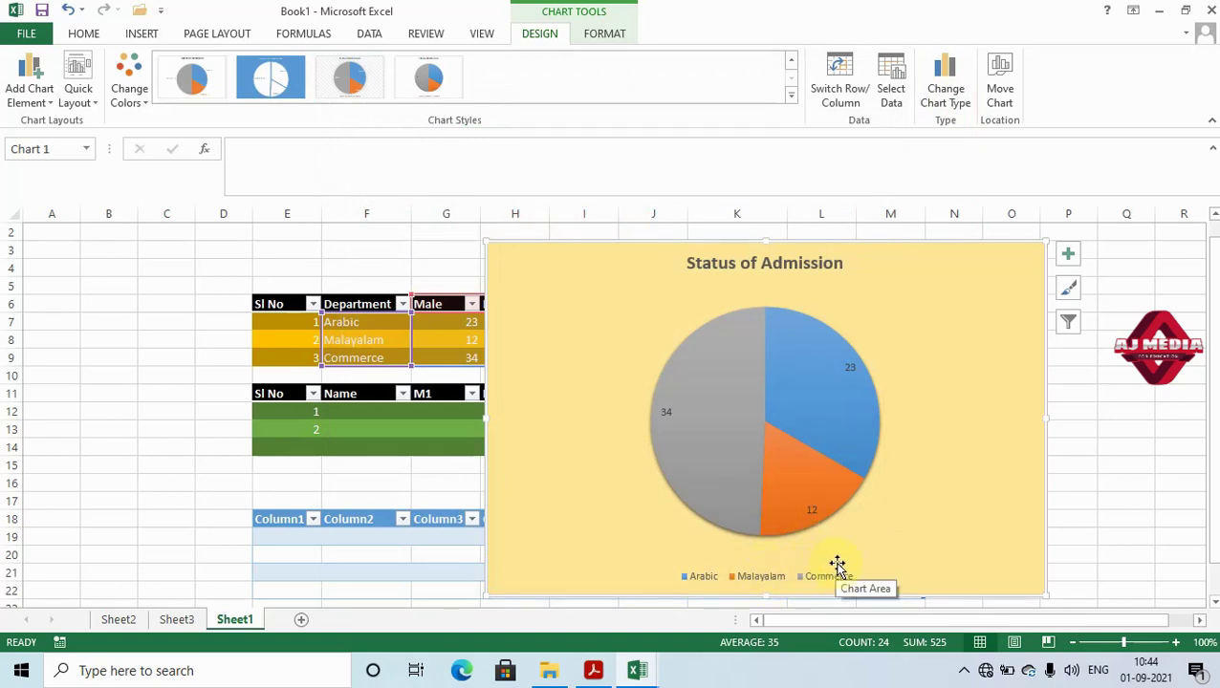
Try the blue and grey chart styles, then settle on the fourth style: white background, department, count and percentage labels
mouse_move(841, 423)
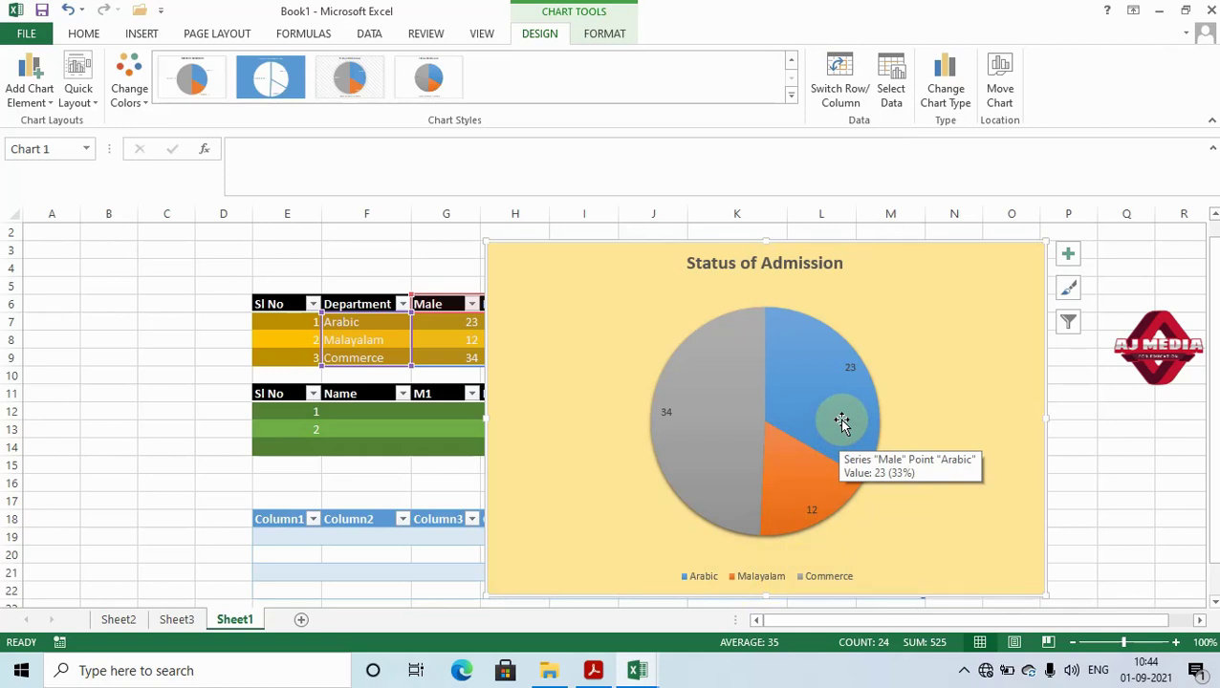
click(263, 84)
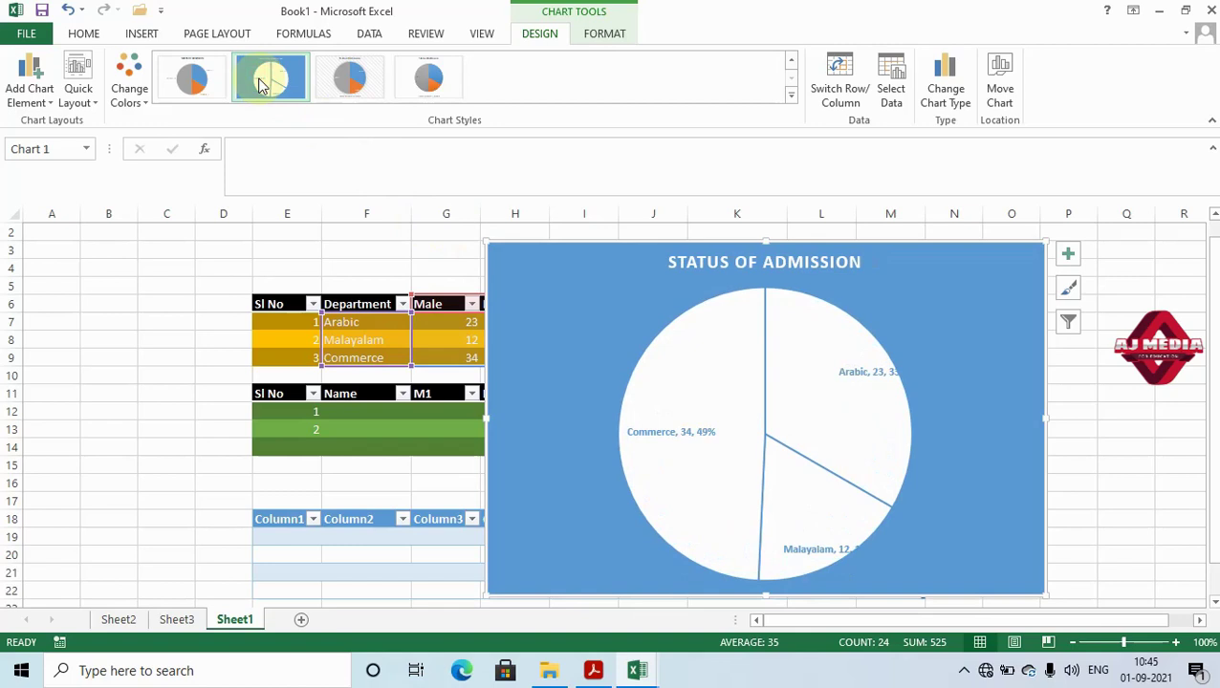
click(346, 85)
click(428, 79)
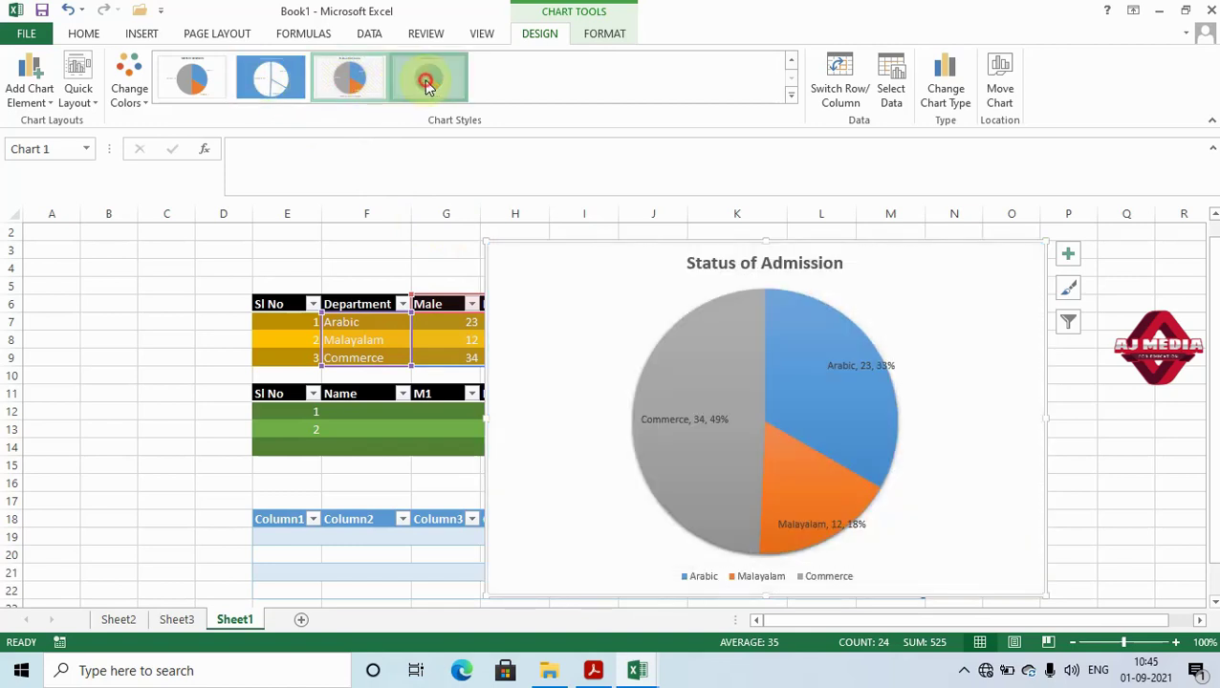
click(945, 103)
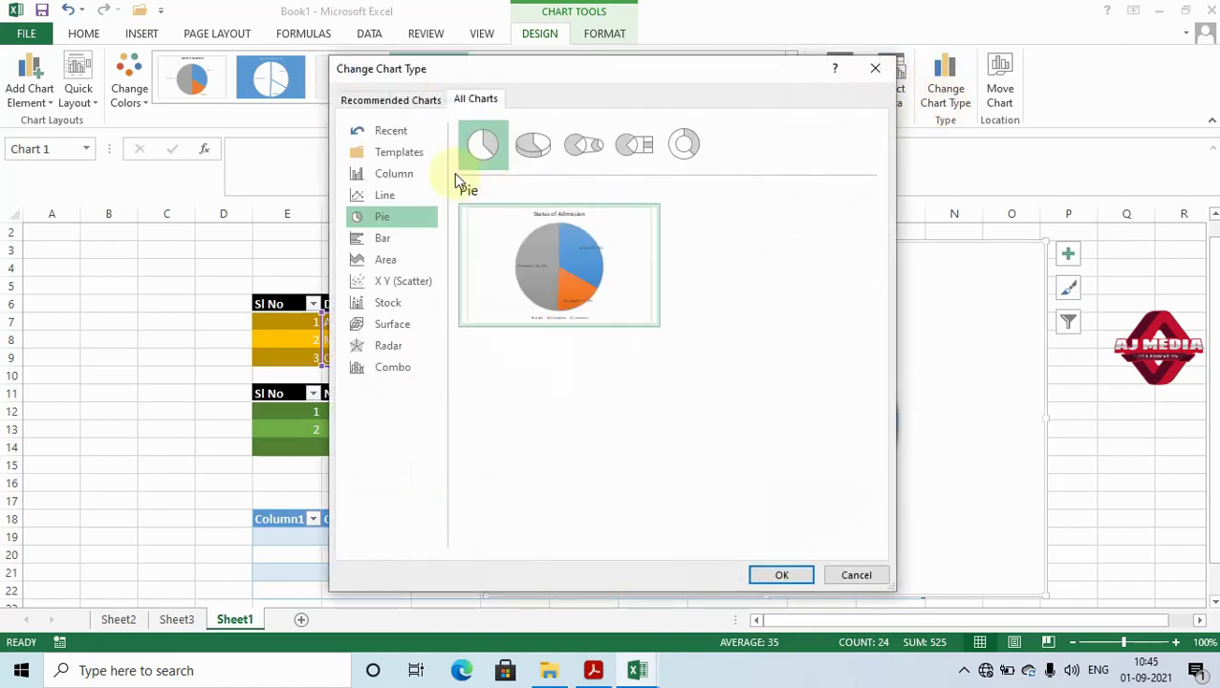
Convert the Status of Admission pie chart into a Line chart
click(389, 193)
click(781, 576)
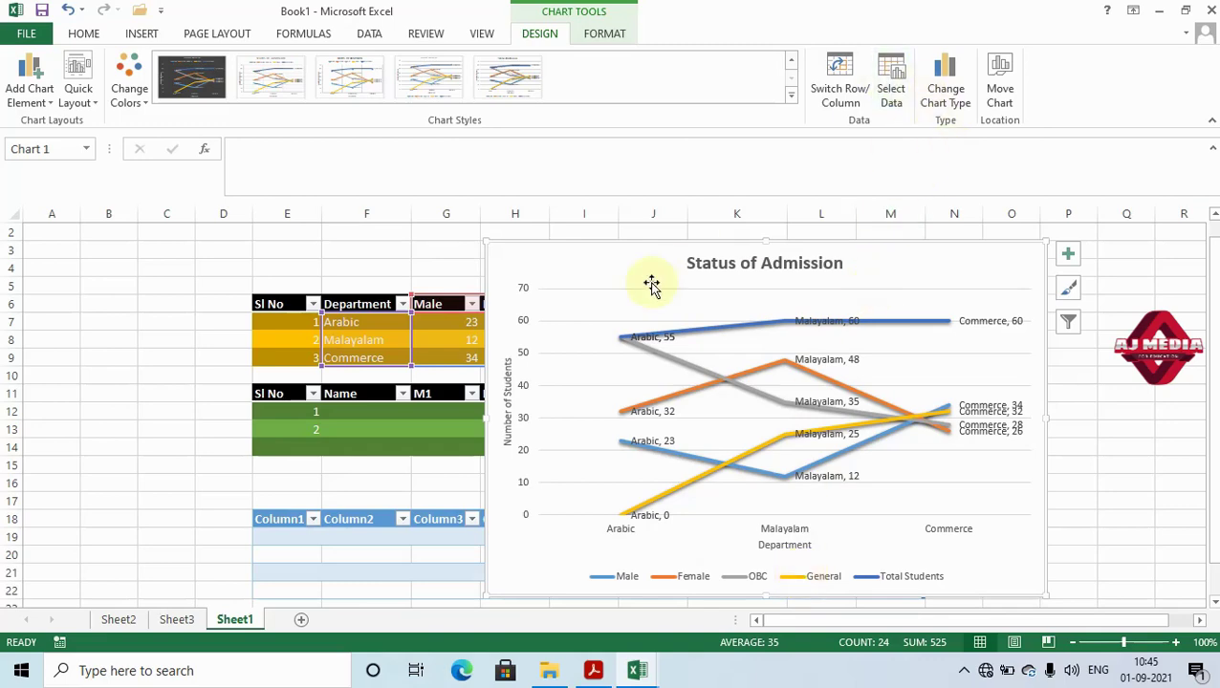
click(593, 670)
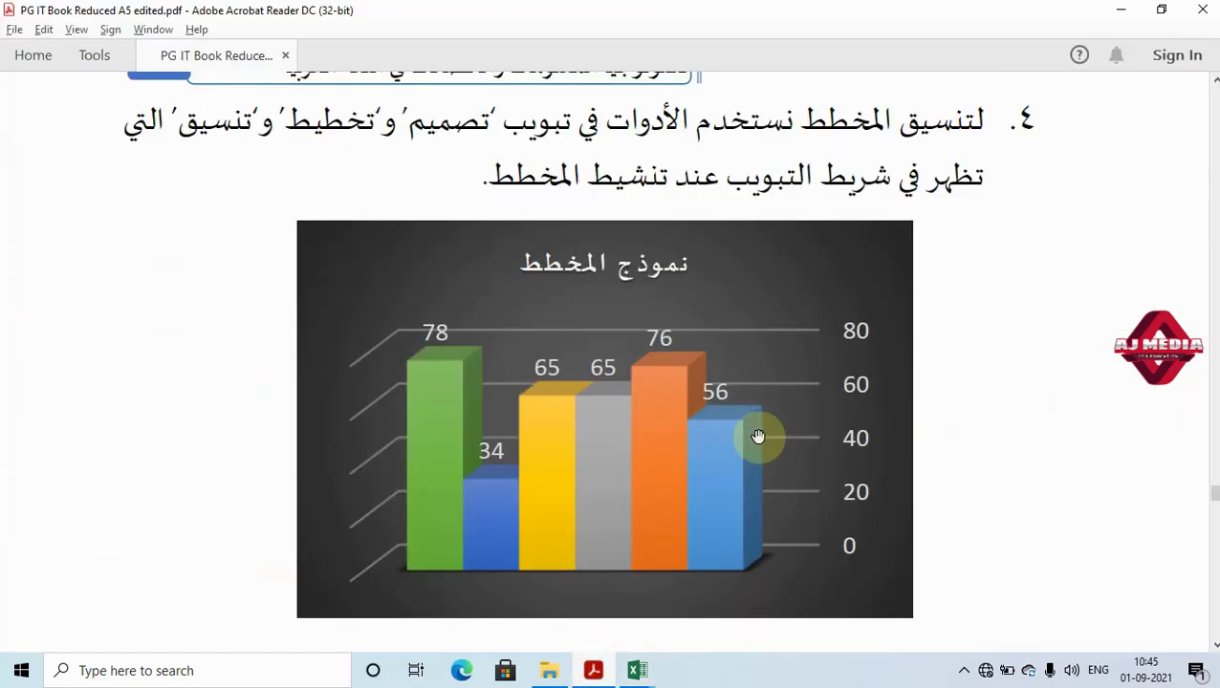
Scroll the PG IT Book PDF down slightly to page 131 with the 3D column chart example
click(1215, 646)
click(1215, 646)
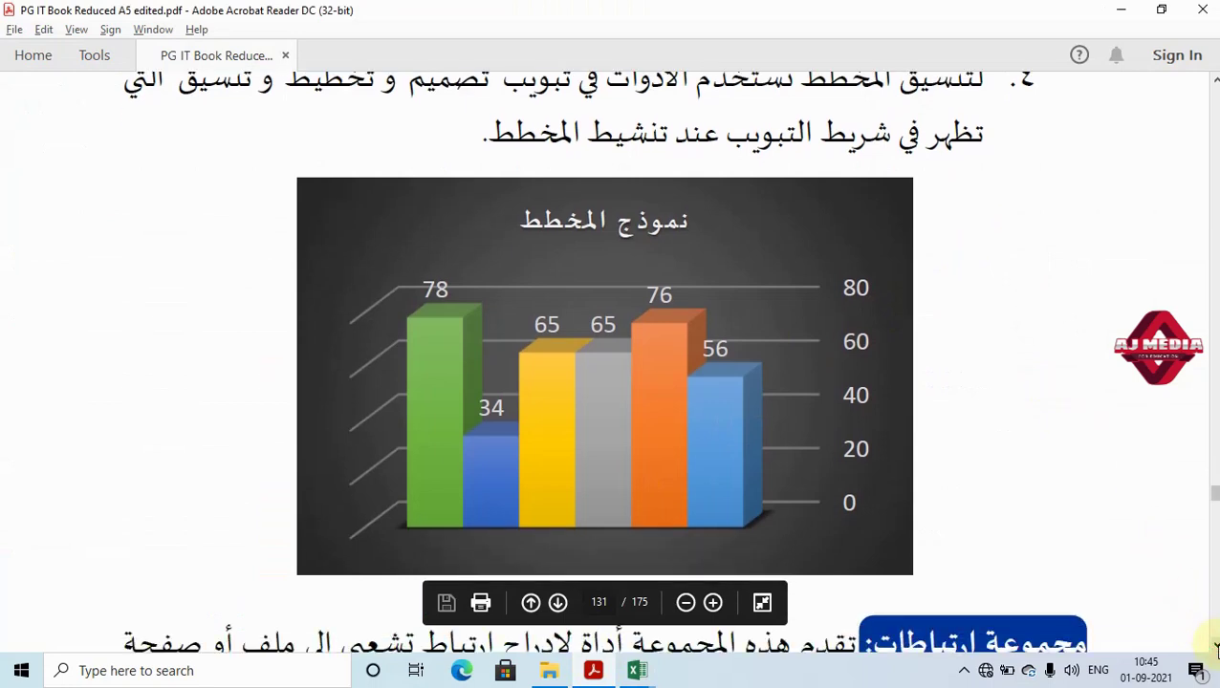